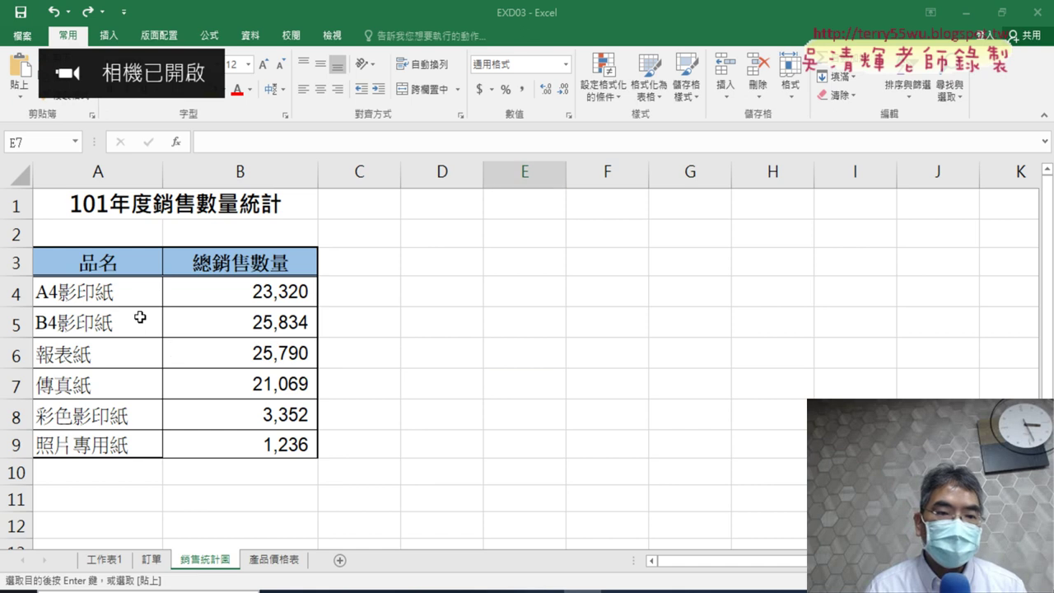
Step: Insert a Pie of Pie chart of the six products' sales quantities from All Charts > Pie
click(136, 317)
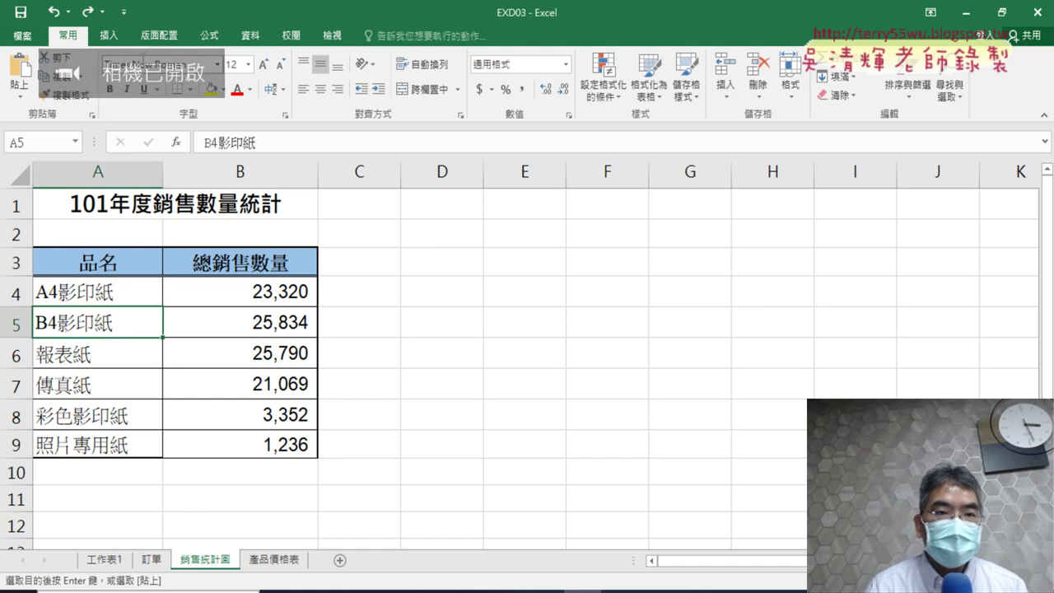
click(108, 36)
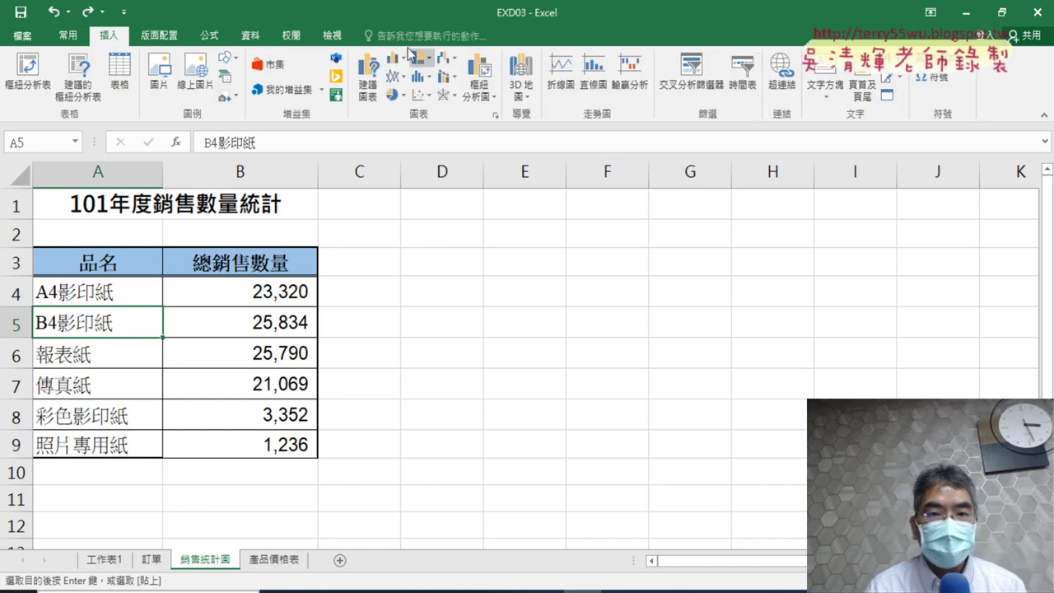
click(403, 97)
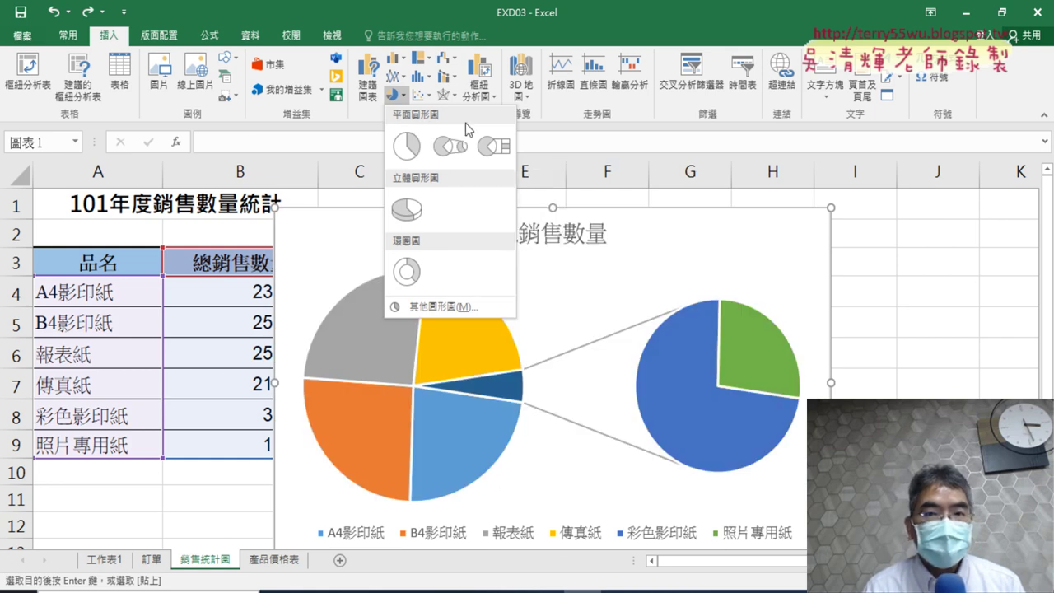
key(Escape)
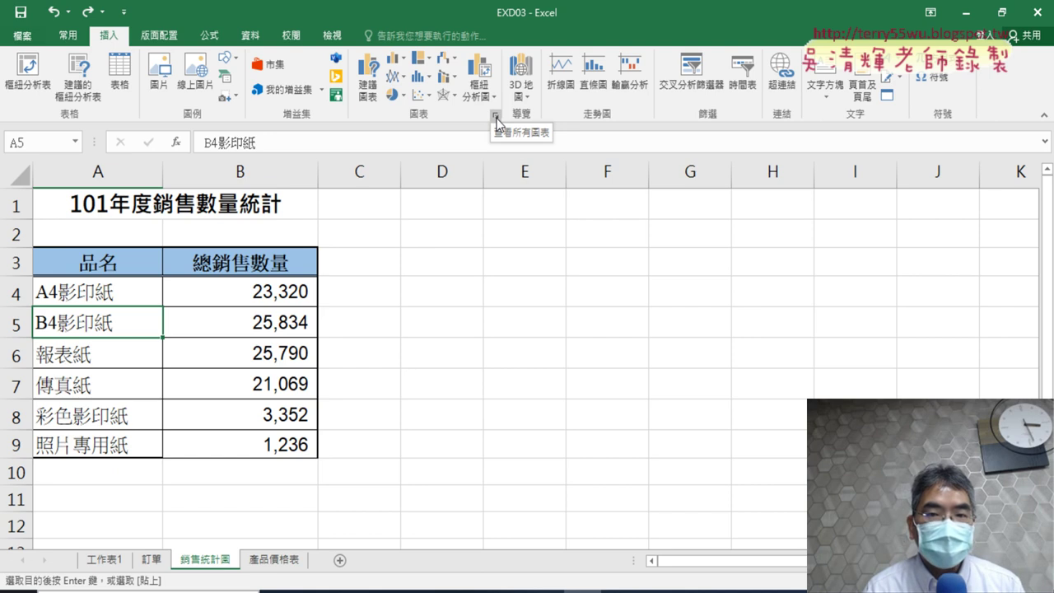
click(496, 119)
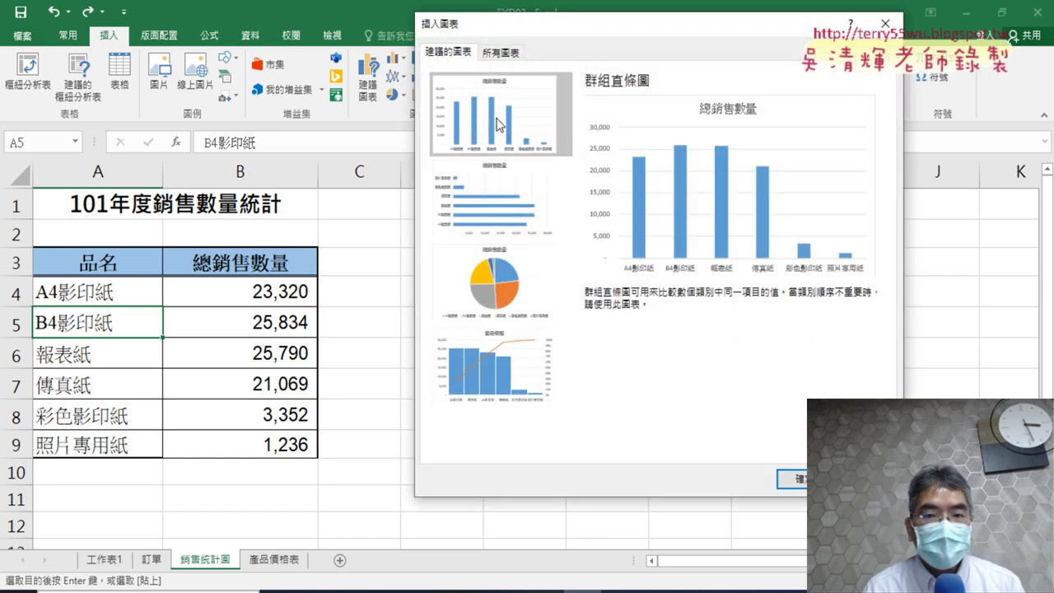
click(504, 53)
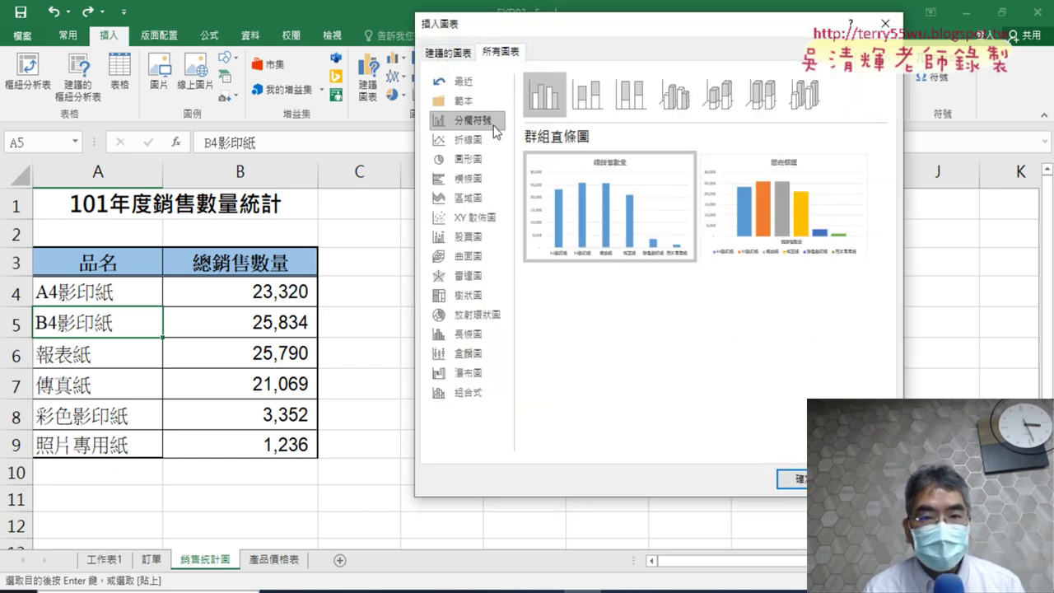
click(468, 159)
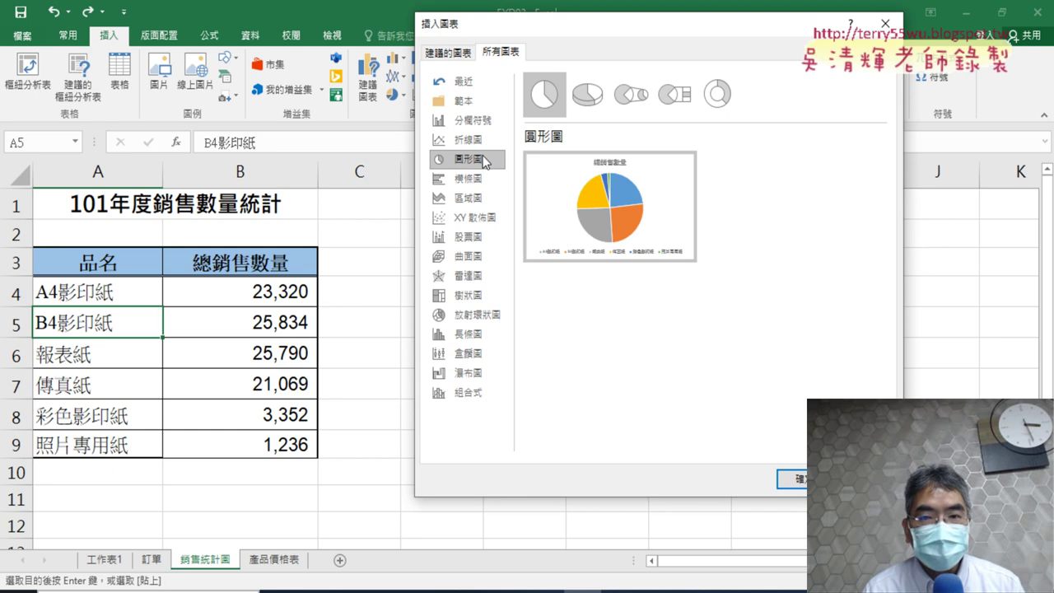
click(635, 98)
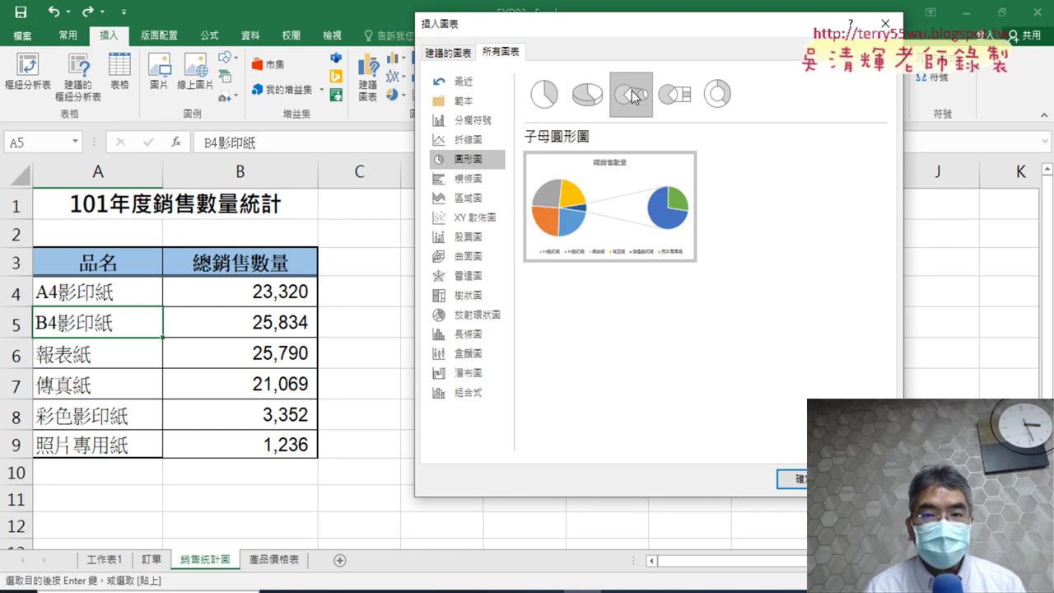
click(791, 480)
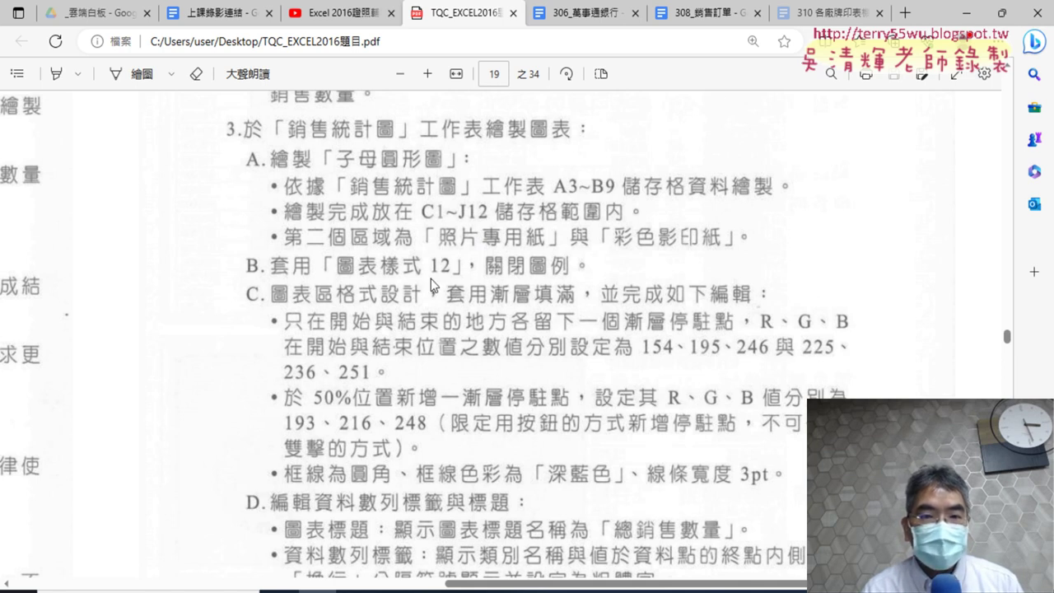
click(974, 16)
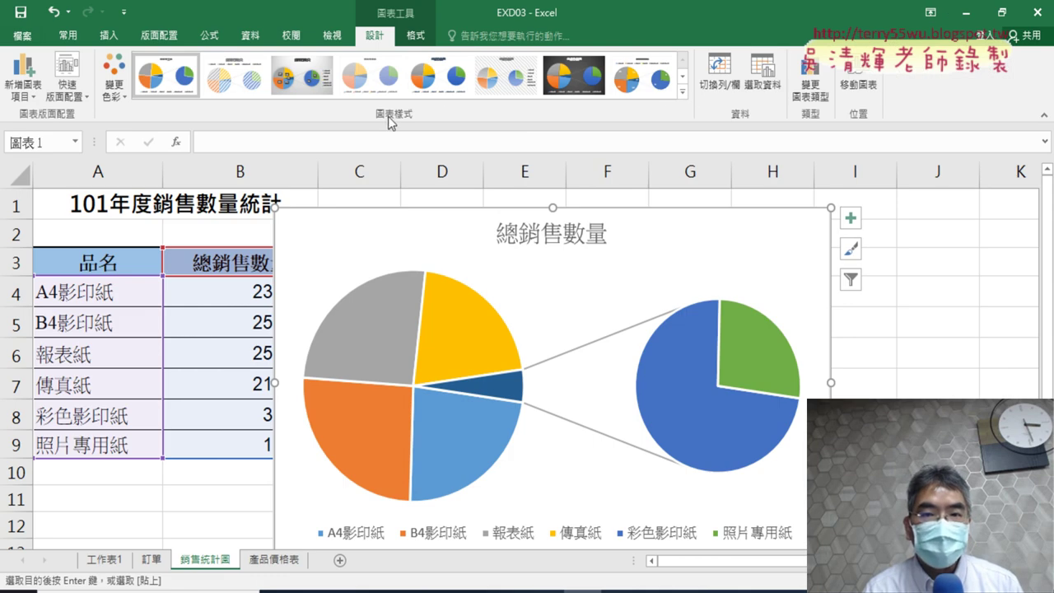
Step: Apply chart Style 12 to the 總銷售數量 pie-of-pie chart
click(685, 93)
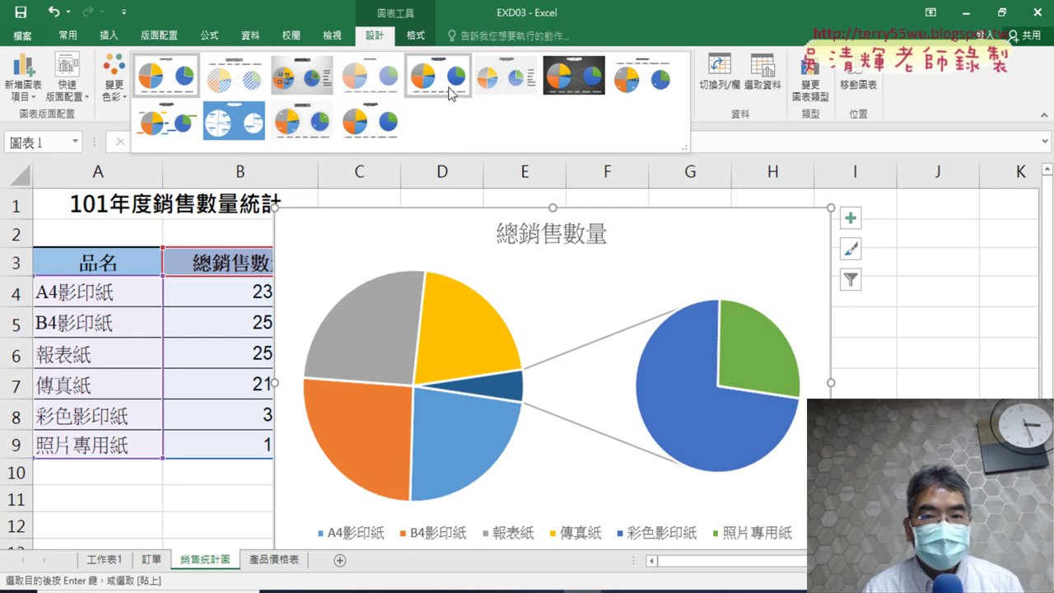
click(370, 129)
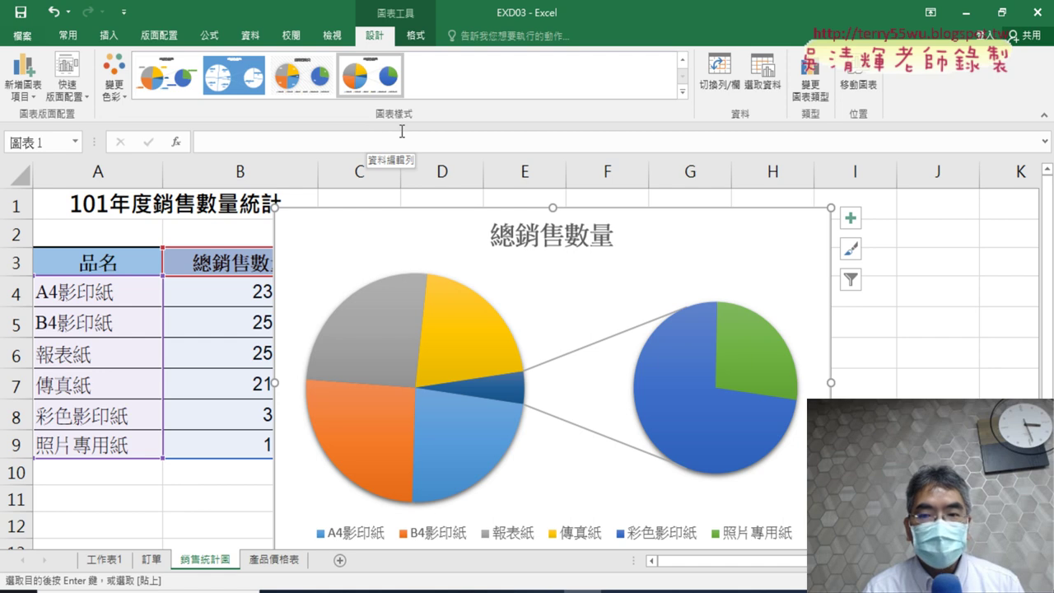
scroll(527, 329, down, 1)
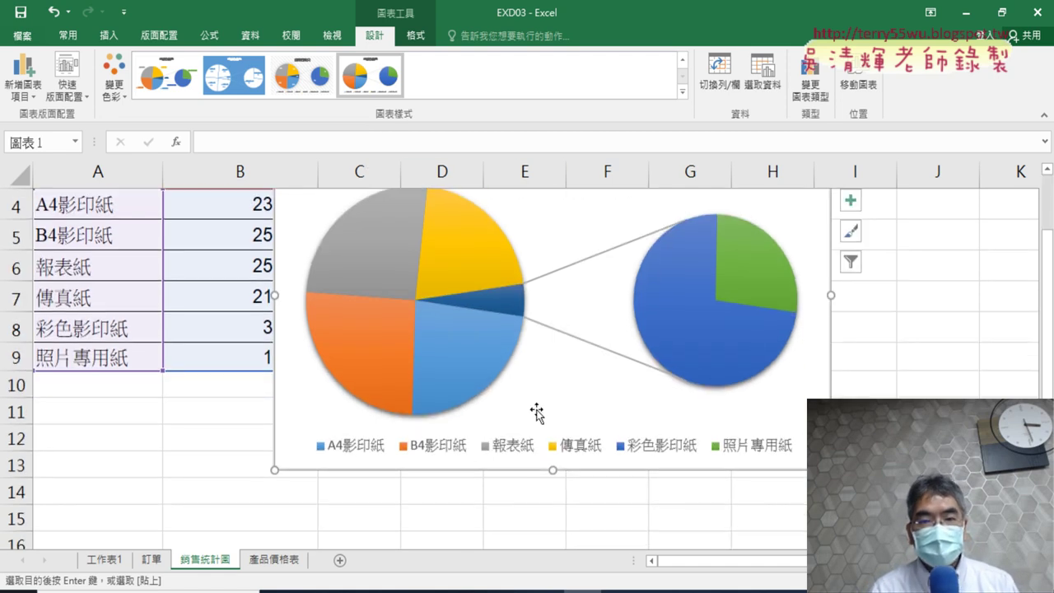
scroll(726, 478, up, 1)
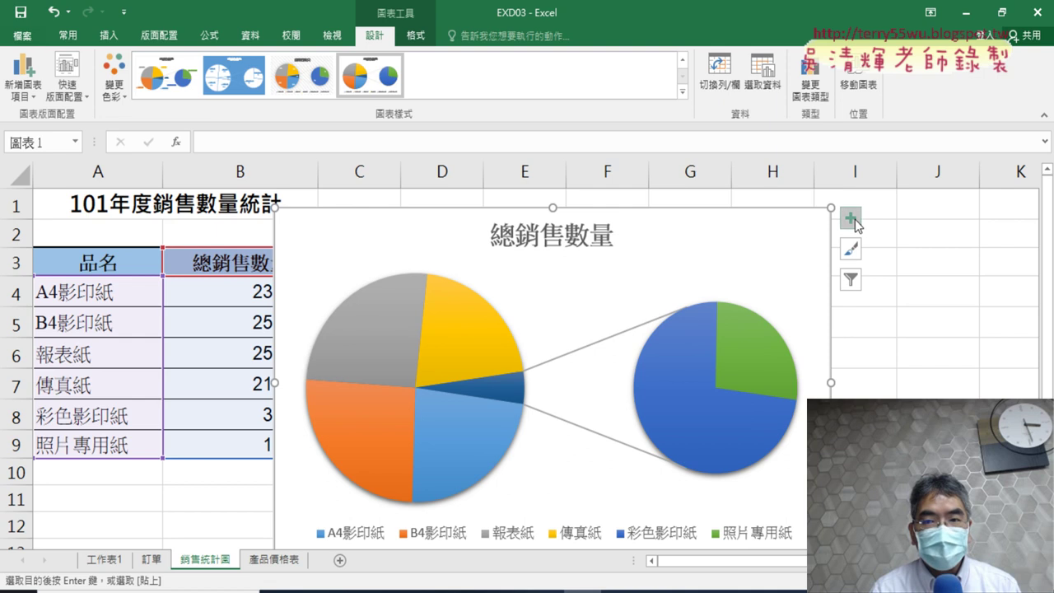
Step: Turn off the chart legend, then bring up the task instructions PDF
click(854, 219)
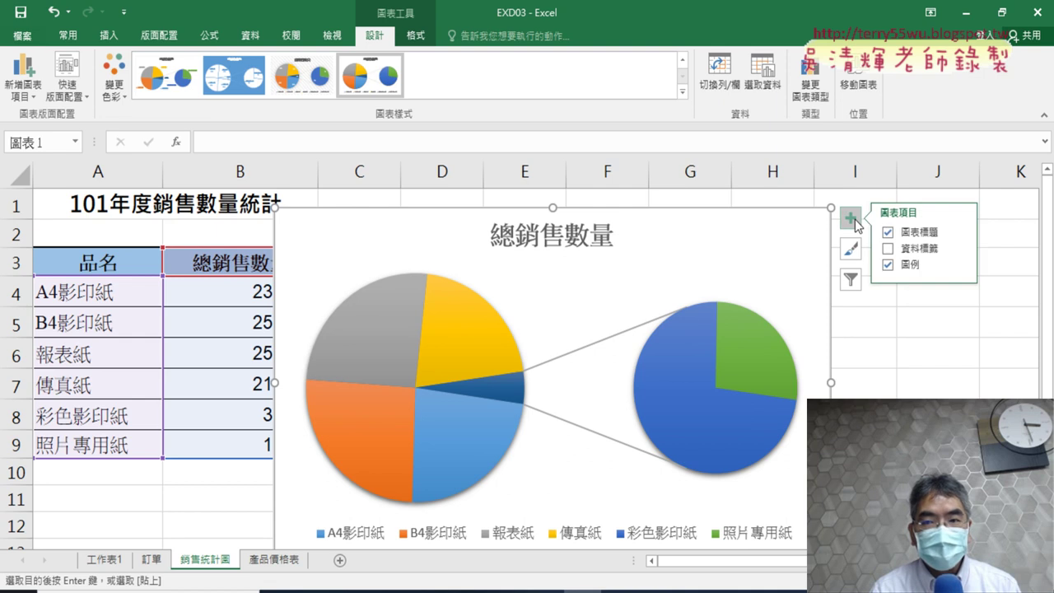
click(889, 266)
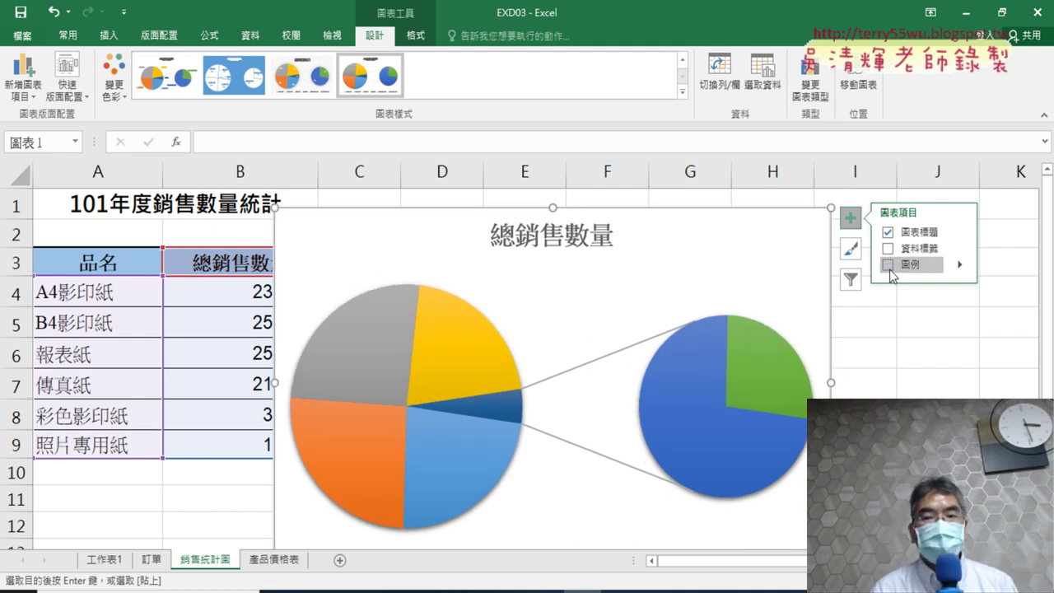
click(375, 589)
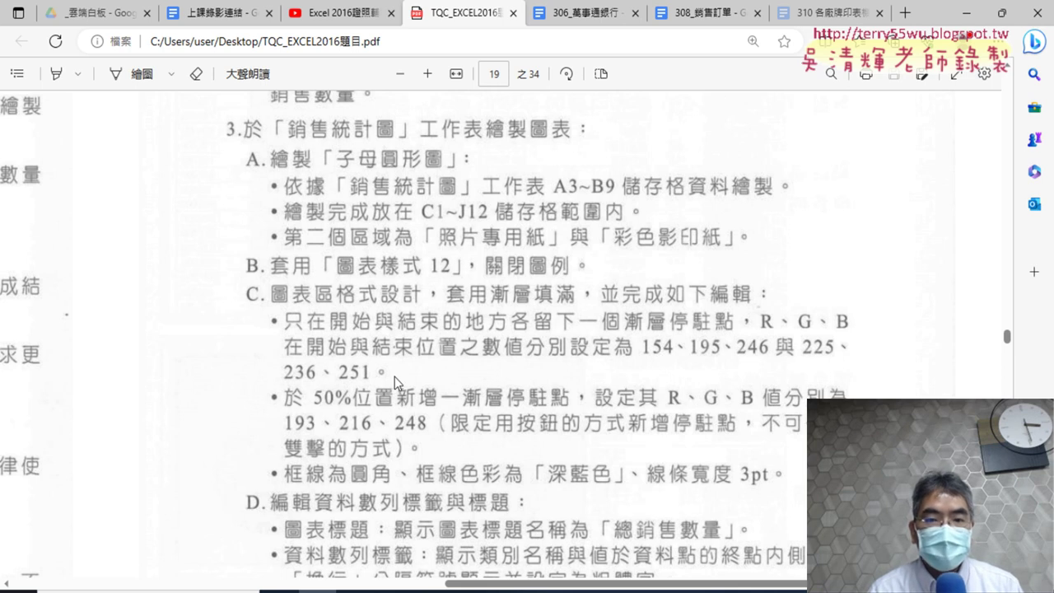
Step: Switch from the instructions PDF back to the Excel workbook
key(alt+Tab)
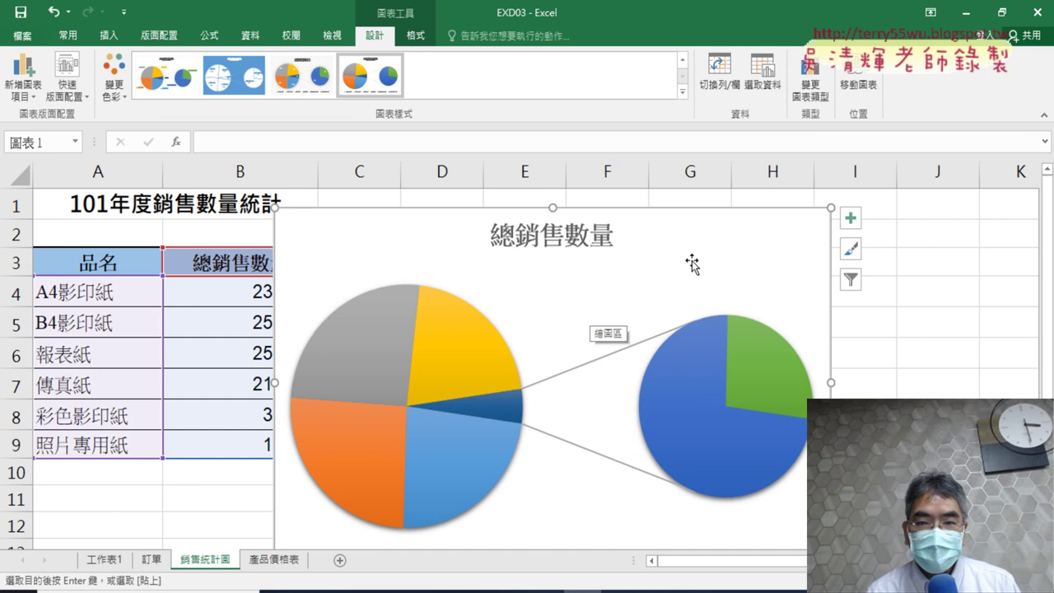
Step: Open Format Plot Area with its Fill options expanded, checking the instructions PDF
scroll(914, 285, down, 2)
scroll(960, 315, up, 1)
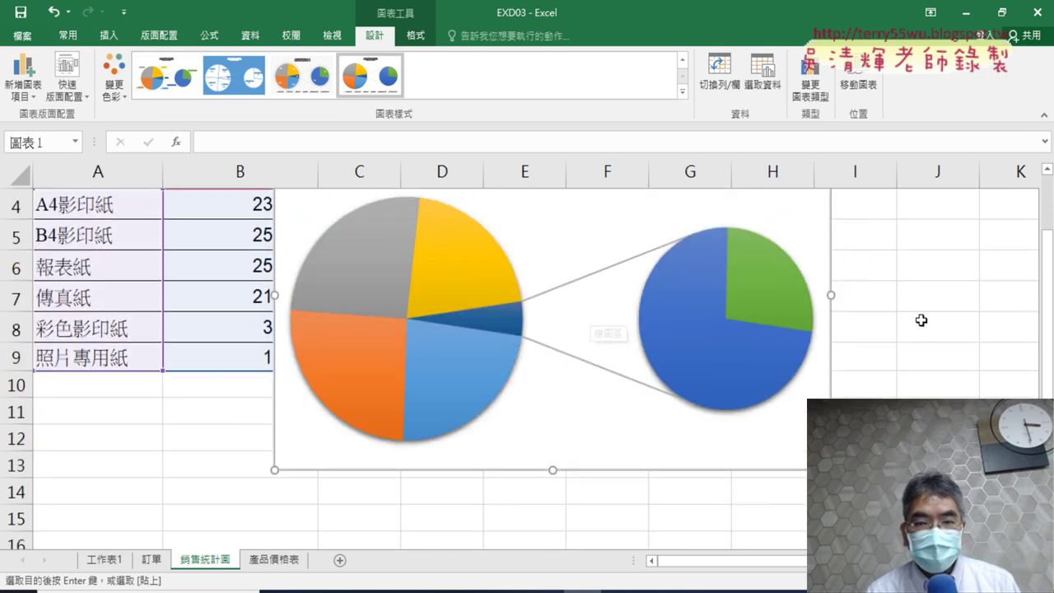
right_click(555, 230)
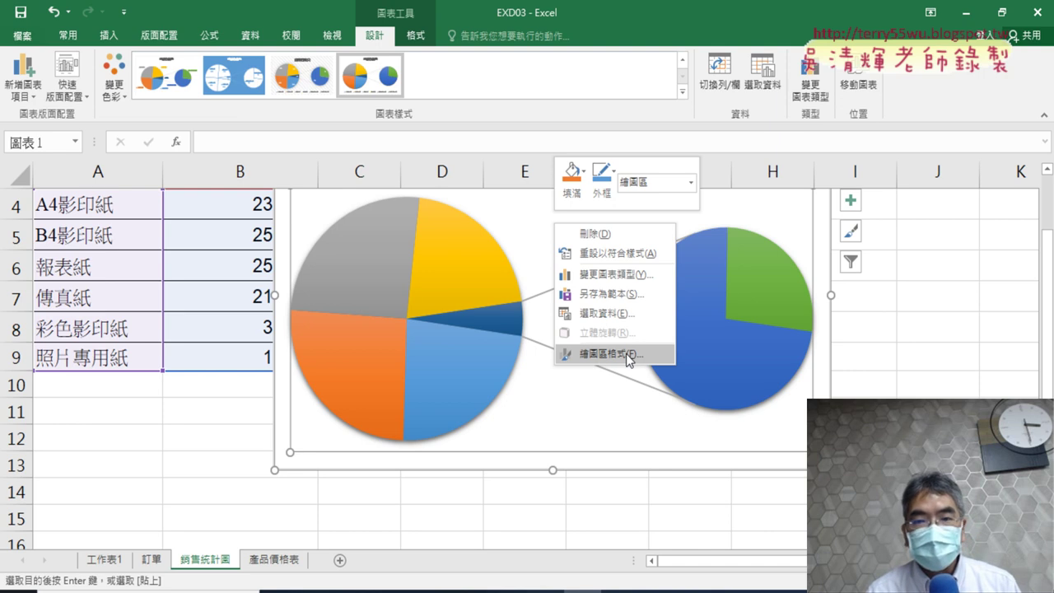
click(627, 353)
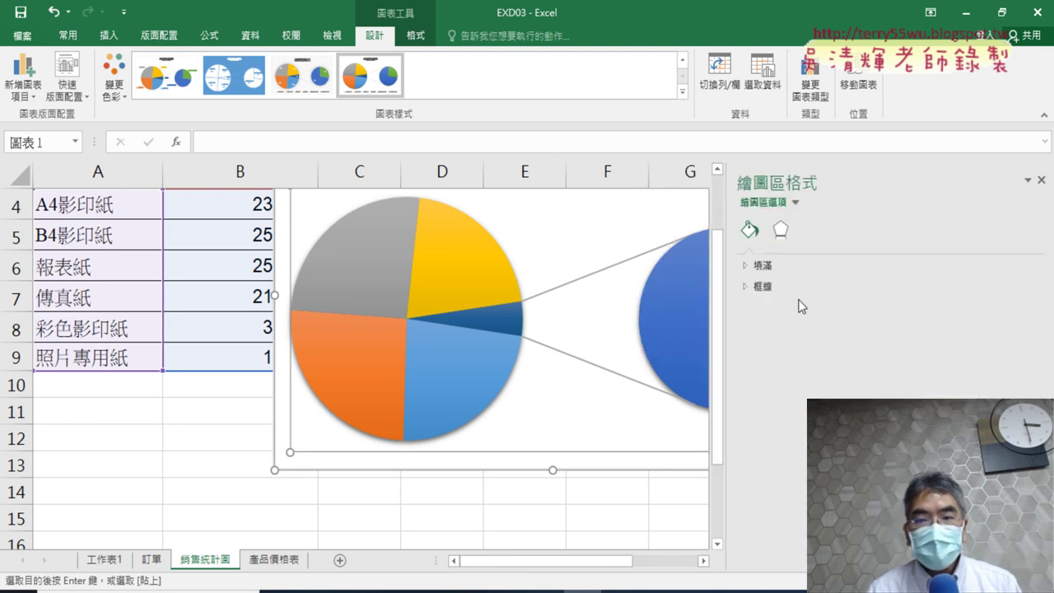
click(744, 265)
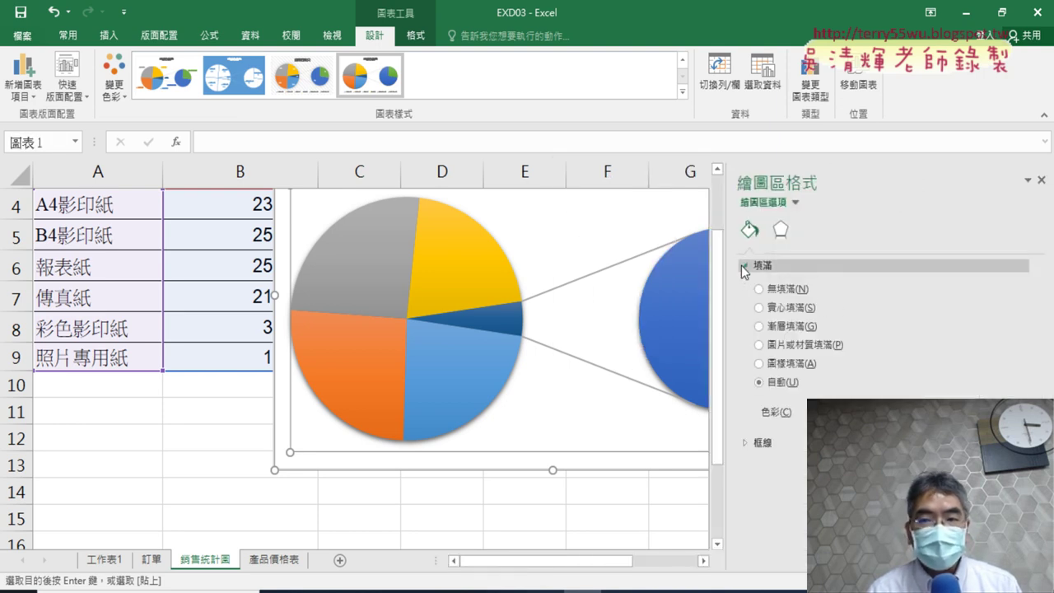
click(318, 590)
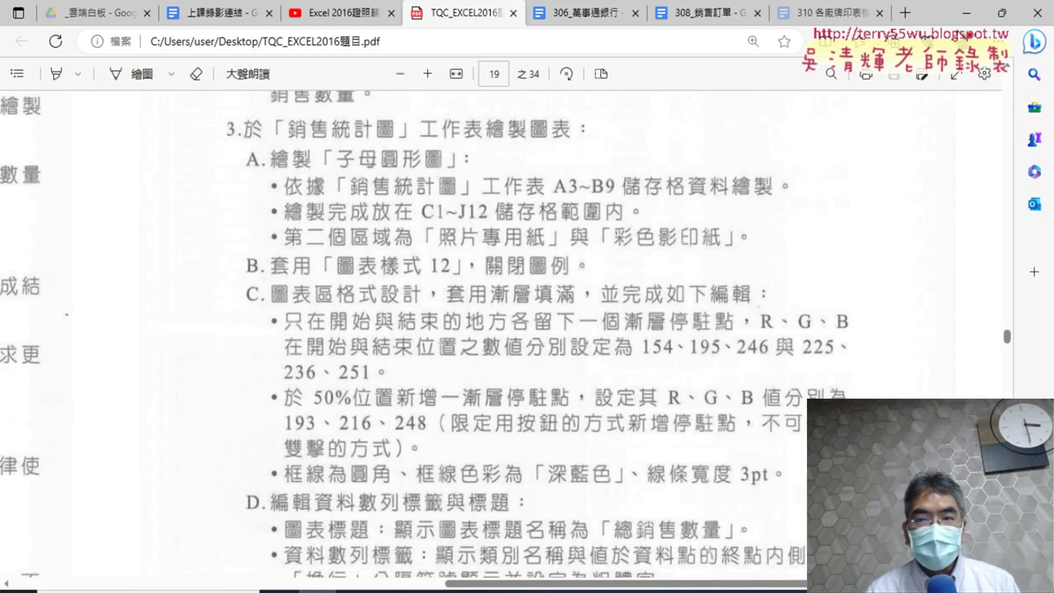
key(alt+Tab)
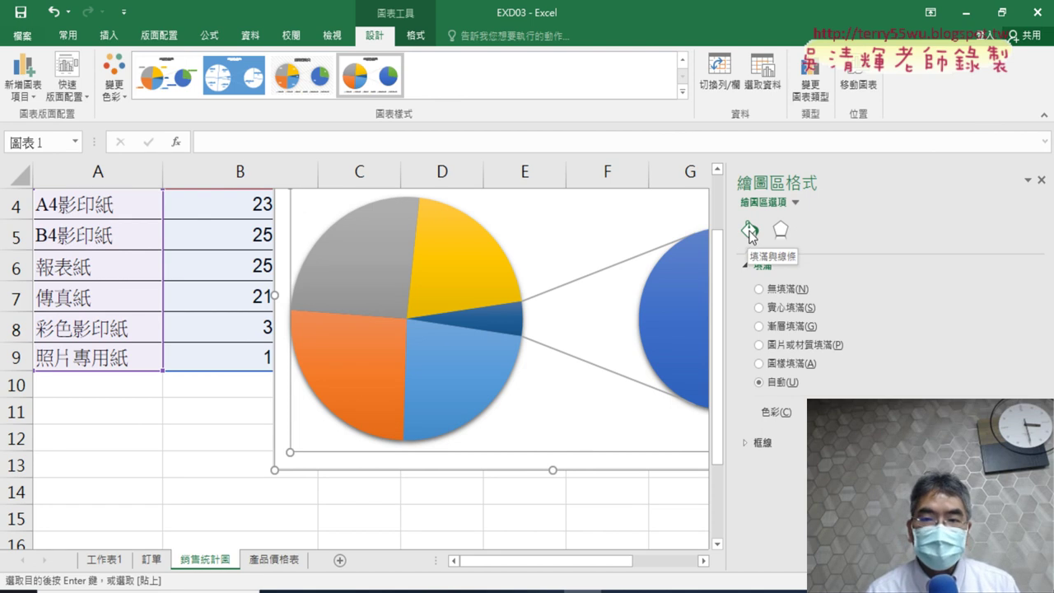
Step: Give the plot area a gradient fill and delete the middle stops, keeping only start and end
click(759, 326)
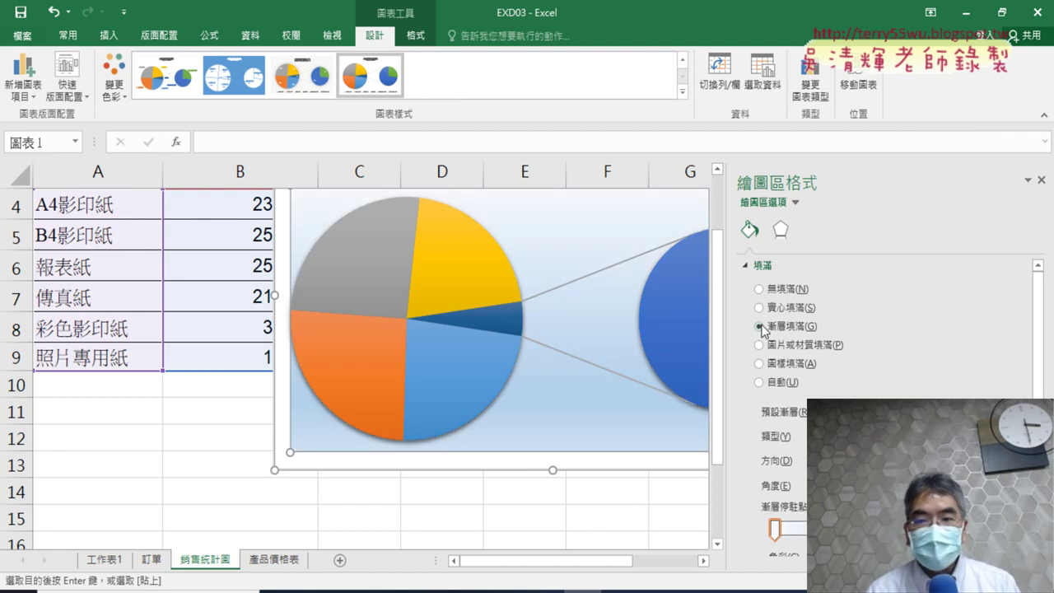
scroll(904, 284, down, 3)
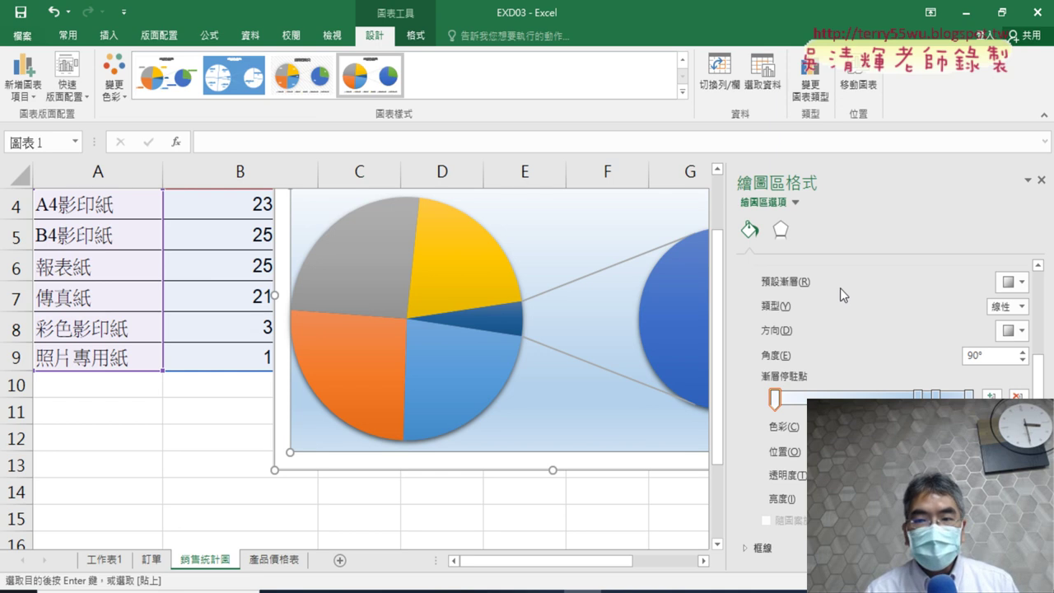
click(775, 401)
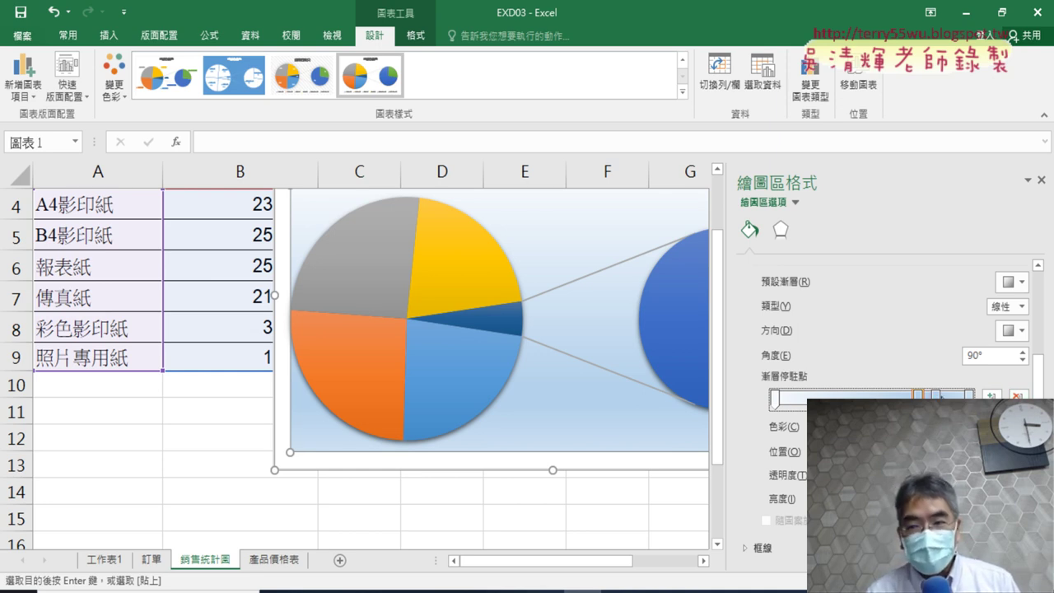
drag(918, 396, 918, 437)
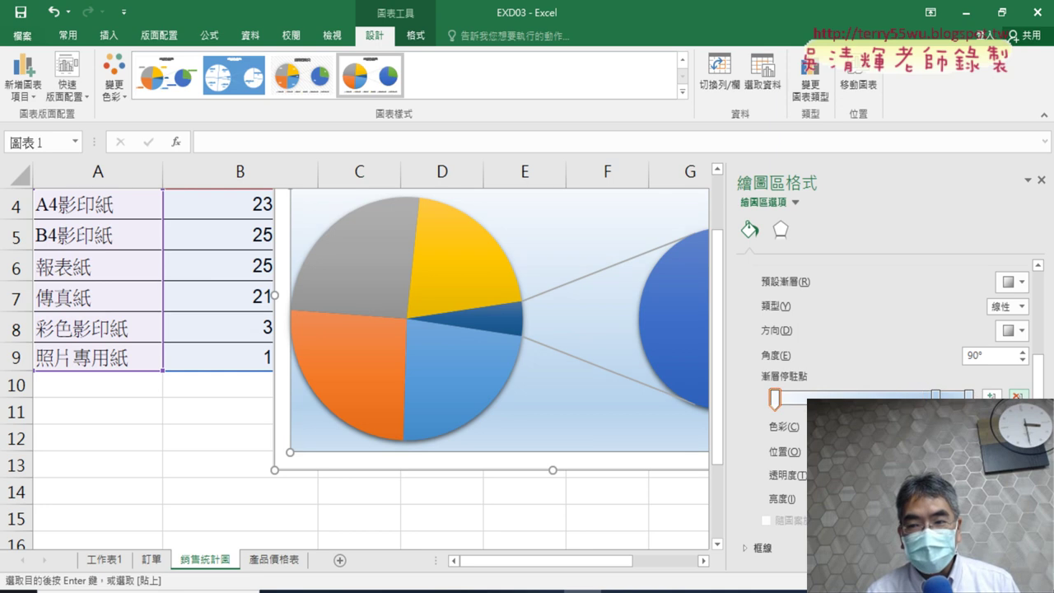
click(937, 395)
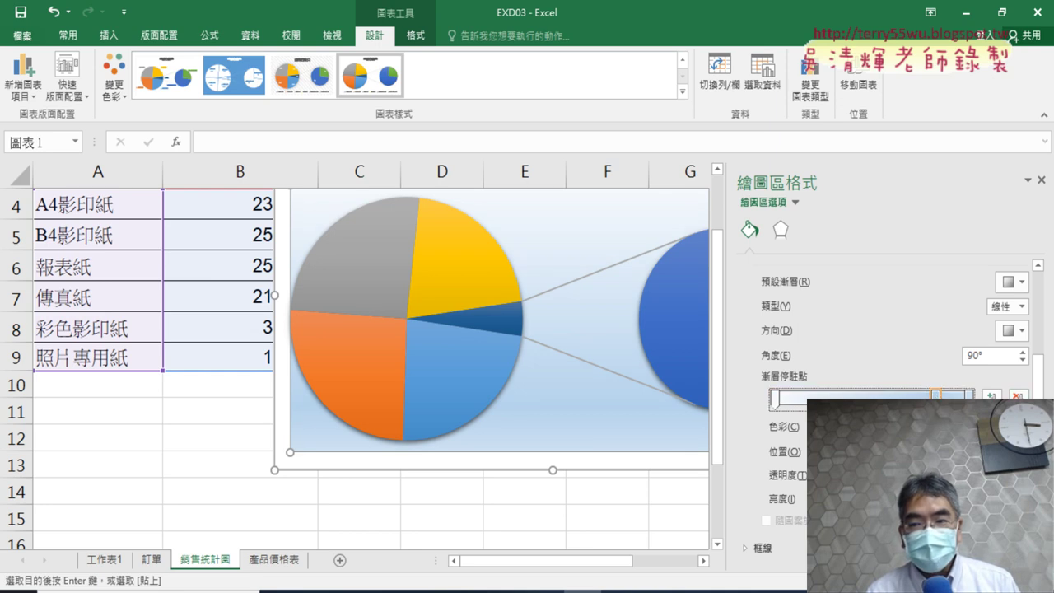
click(1019, 396)
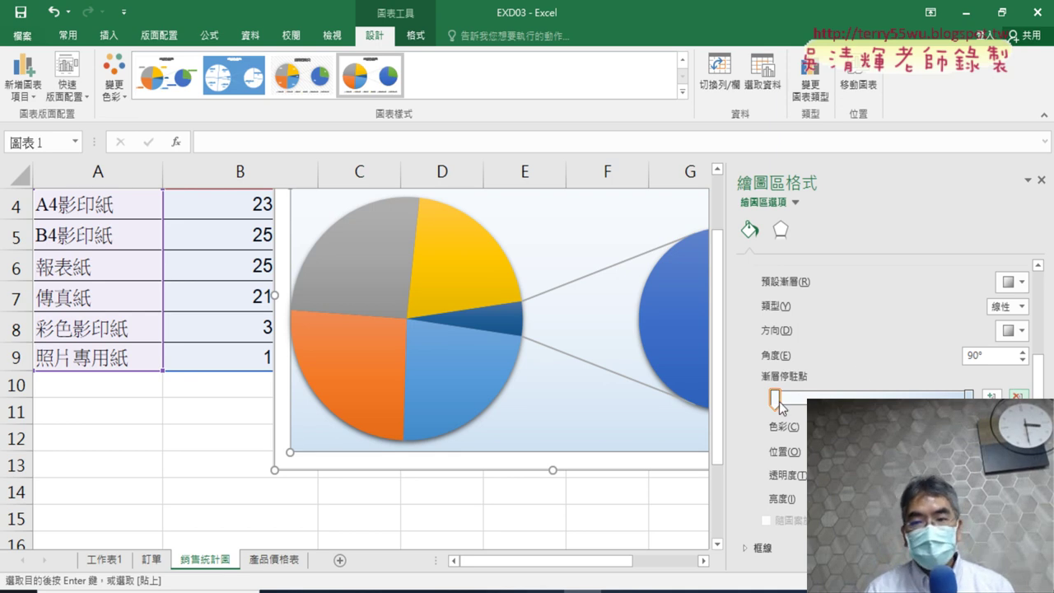
click(776, 402)
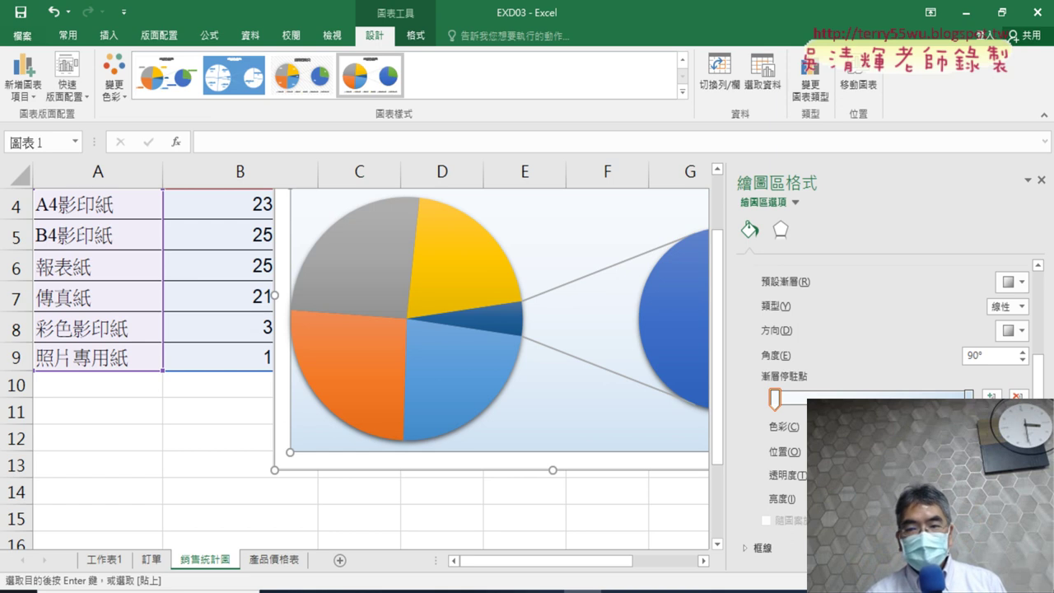
Step: Open the start stop's custom colour (RGB 247, 250, 253) and check the PDF's required values
click(889, 560)
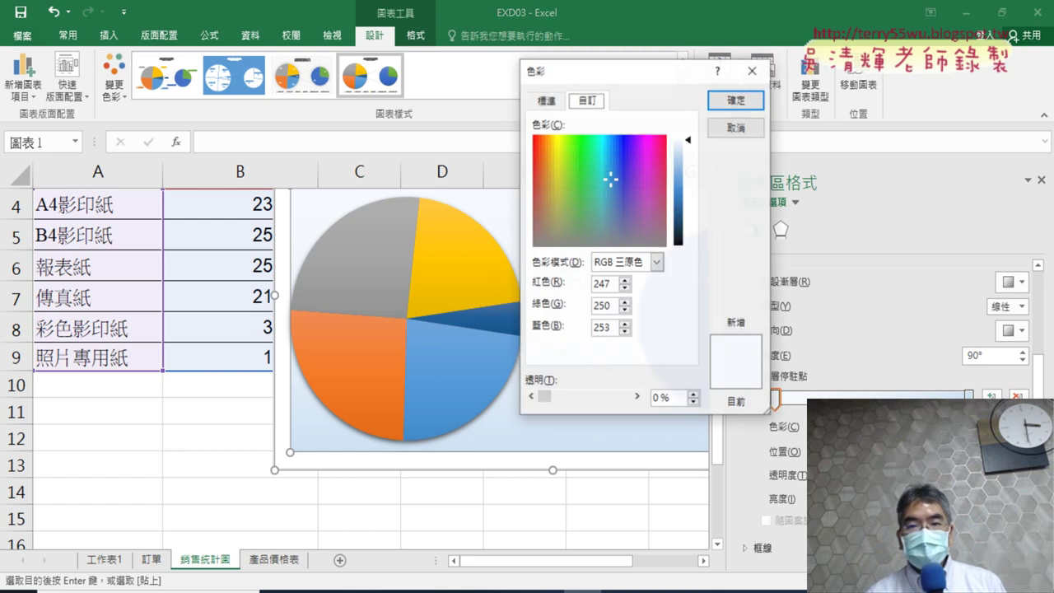
double_click(612, 285)
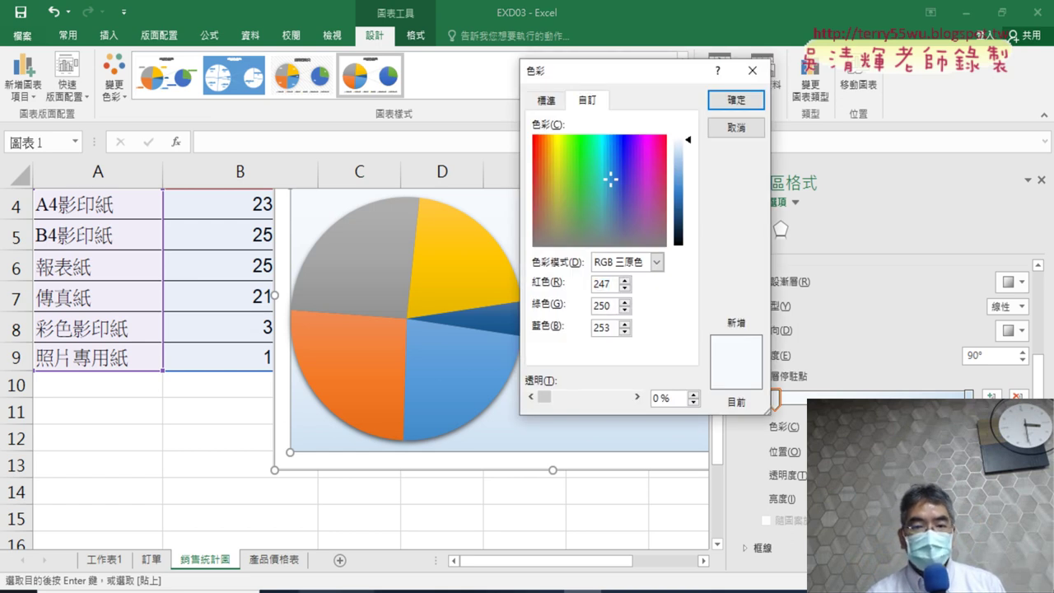
click(355, 591)
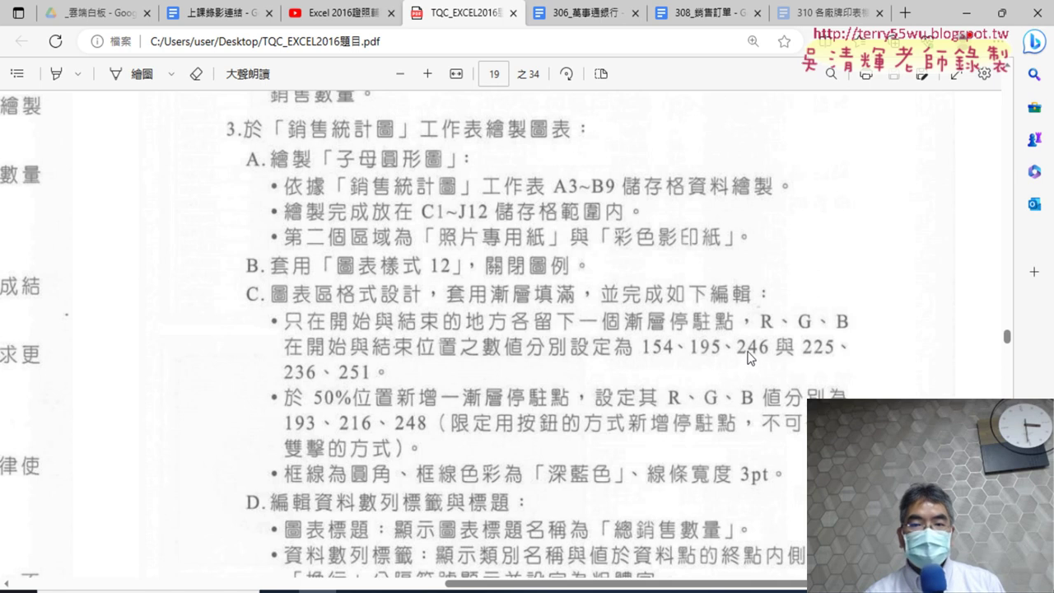
Step: Enter Red 154, Green 195, Blue 246 for the starting gradient stop
key(alt+Tab)
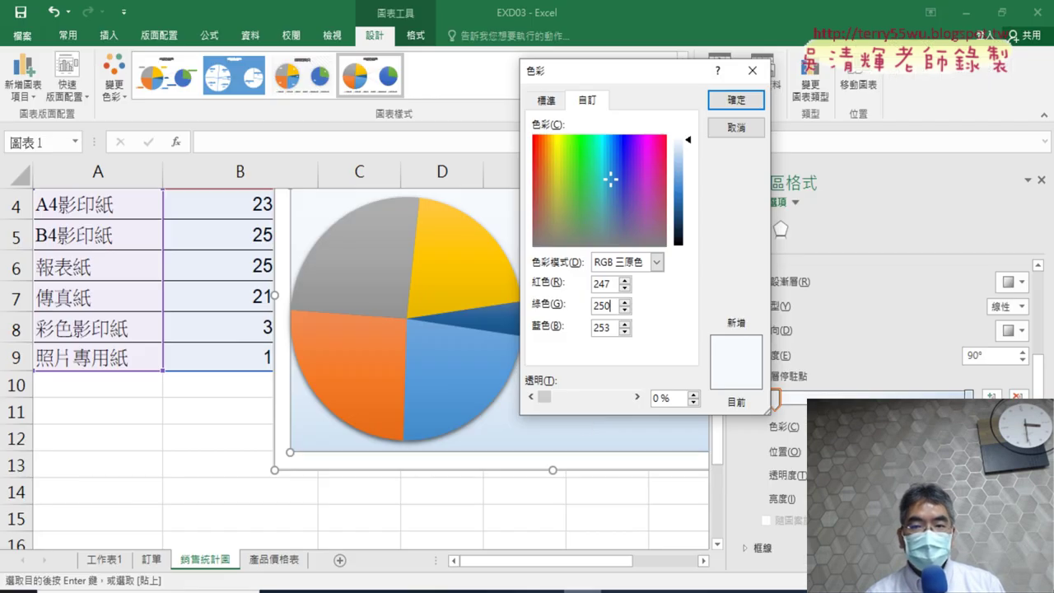
click(550, 284)
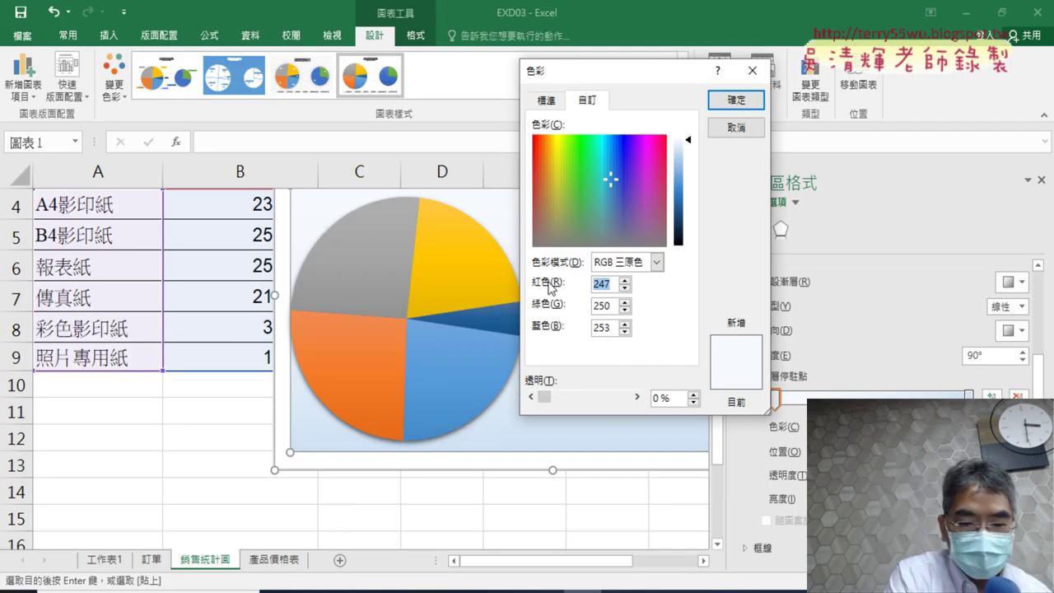
text(15)
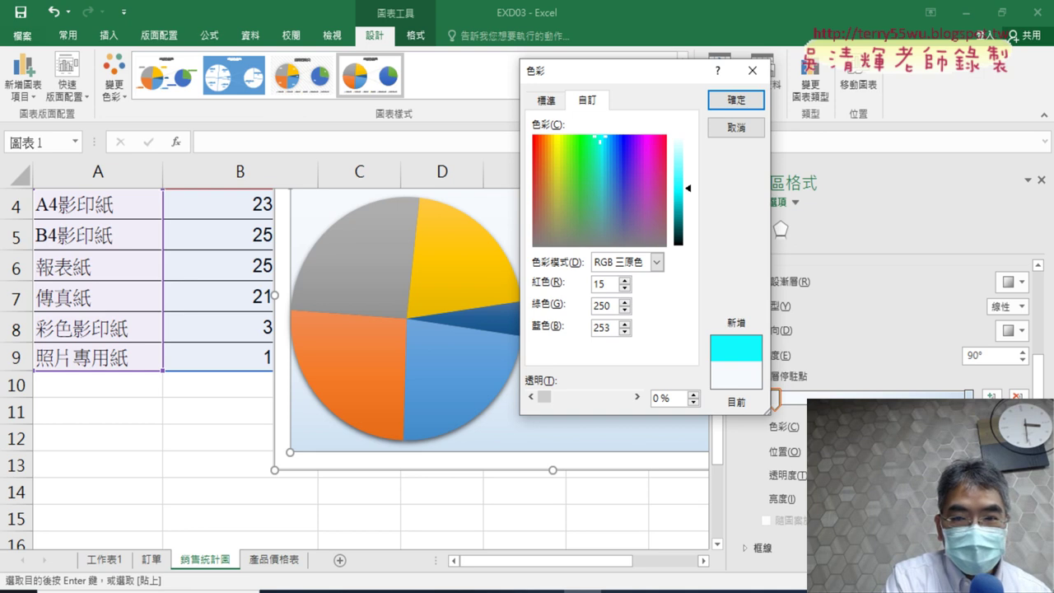
text(4)
key(Tab)
text(1)
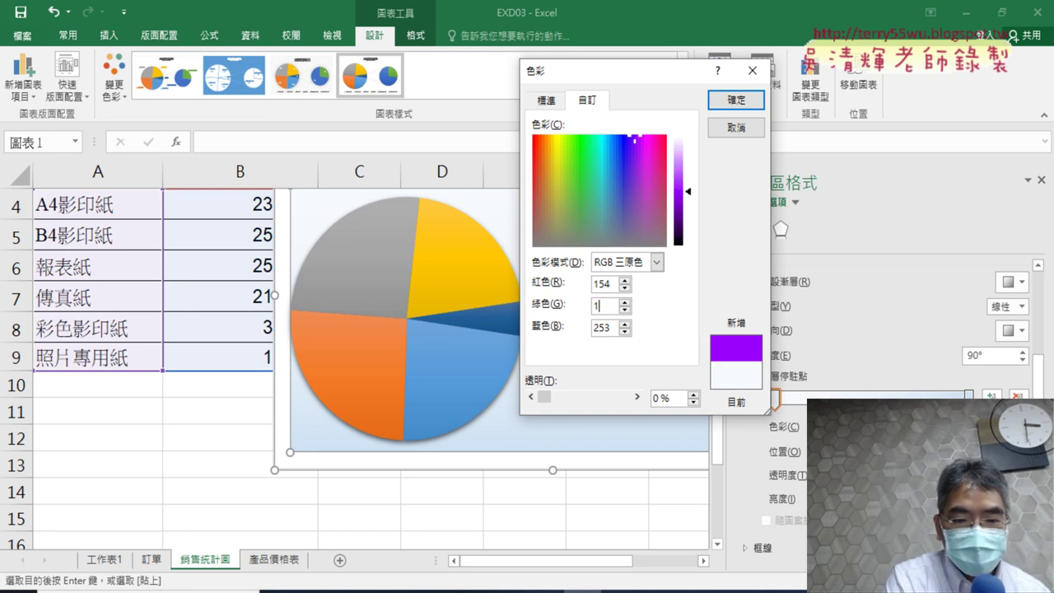
text(9)
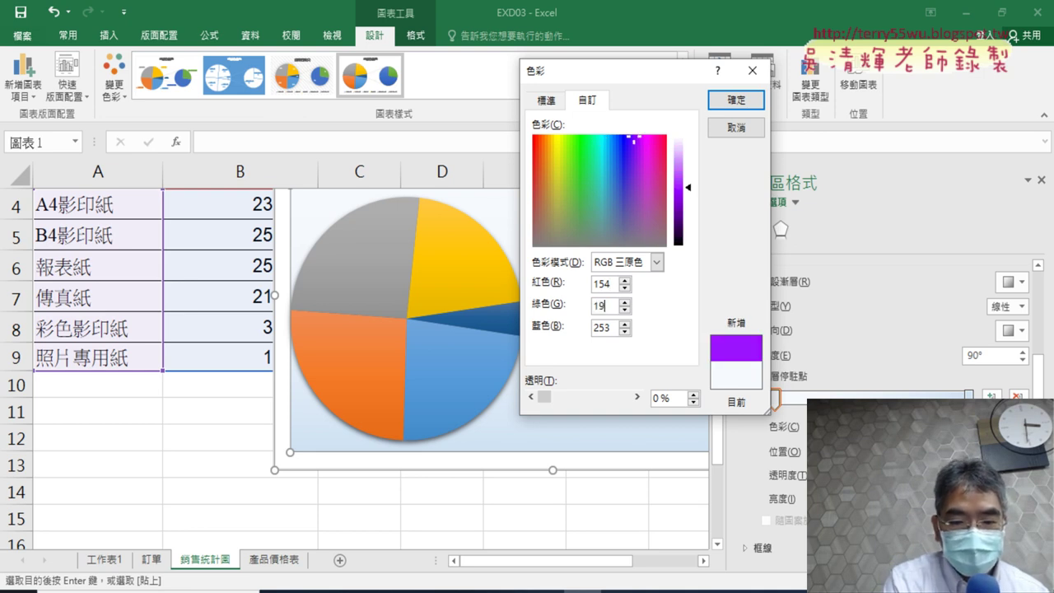
text(5)
key(Tab)
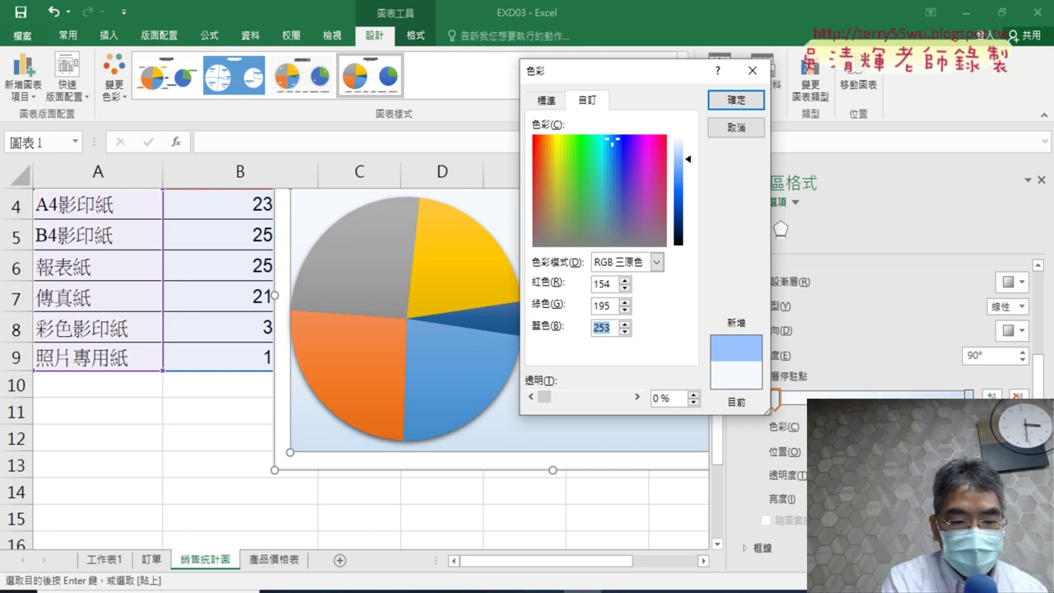
text(246)
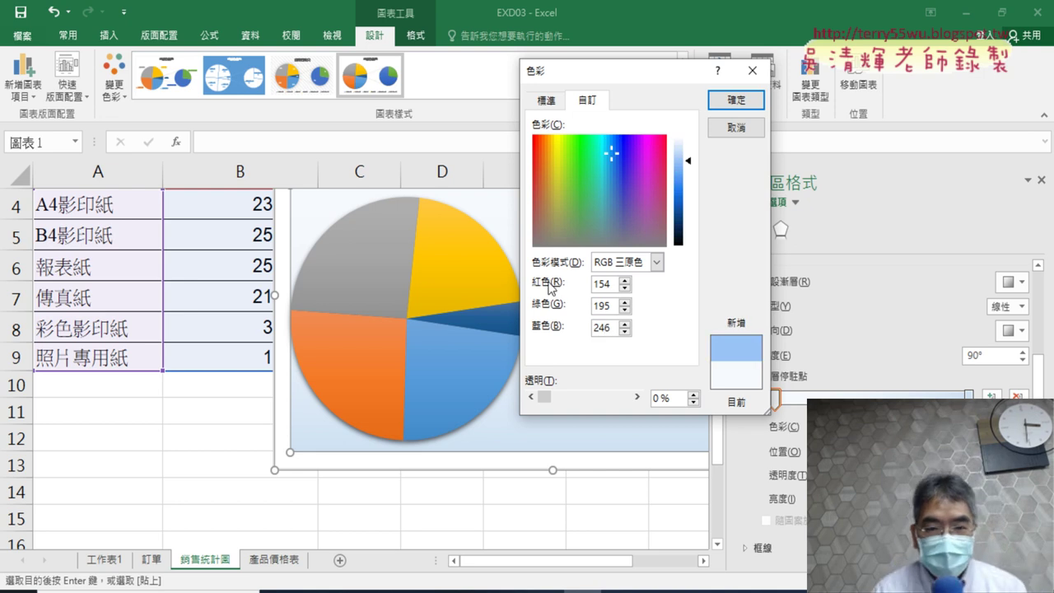
key(alt+Tab)
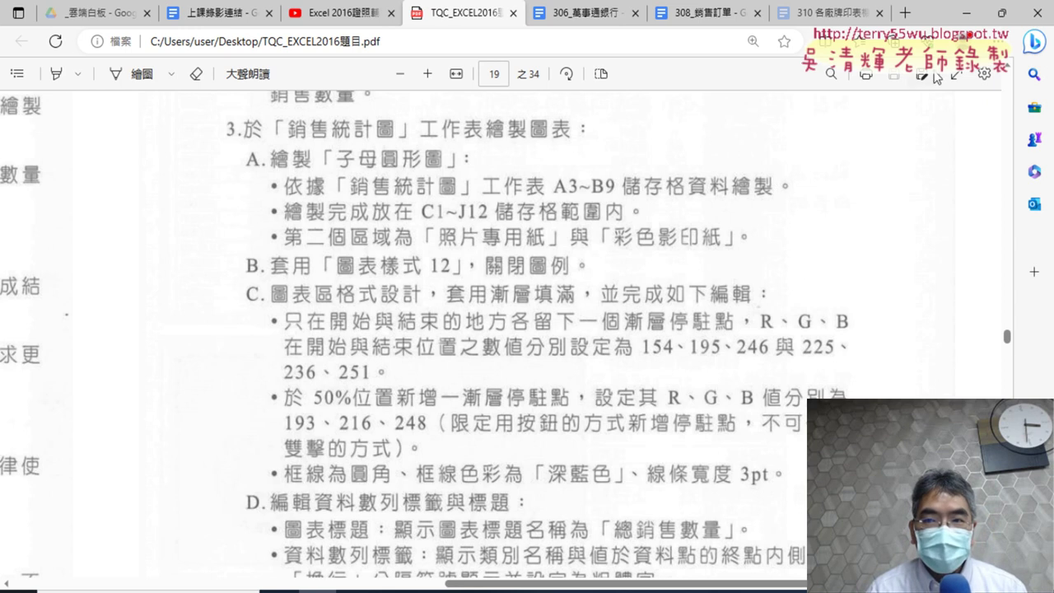
key(alt+Tab)
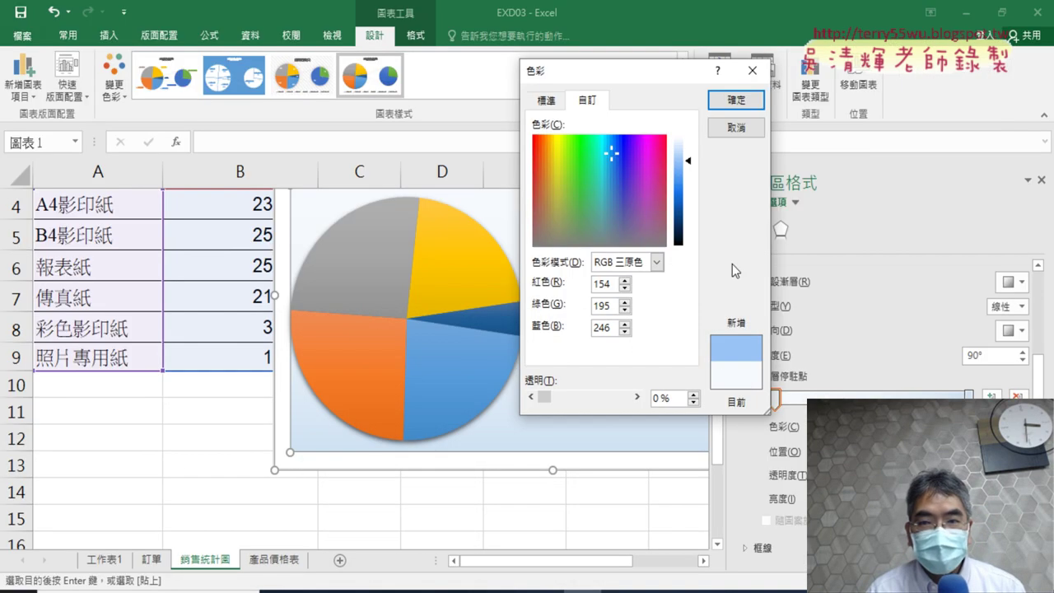
Step: Apply the light-blue start colour and open the end stop's custom colour, RGB 206, 225, 242
click(738, 101)
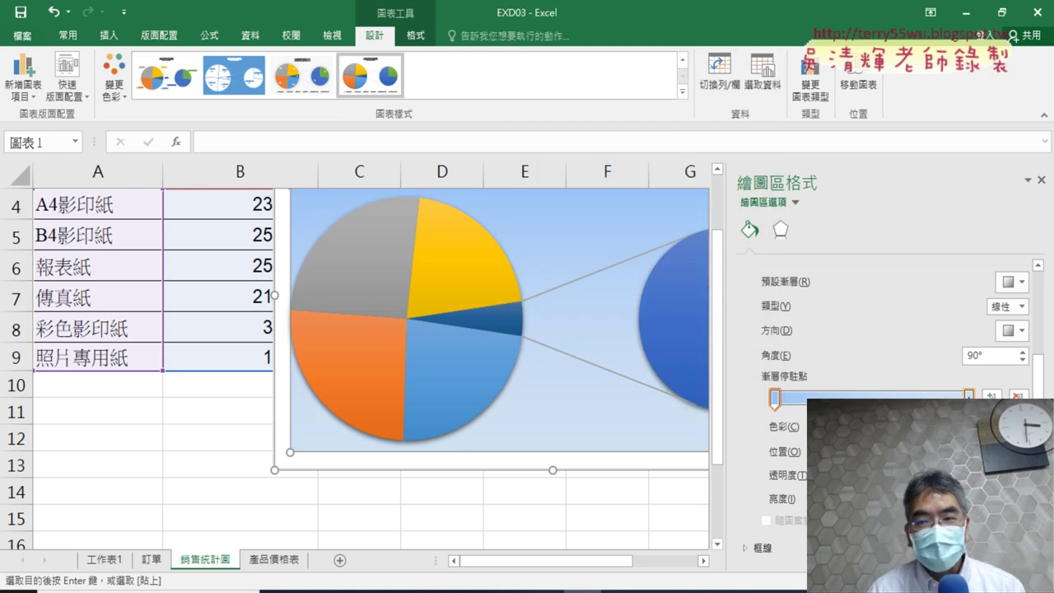
click(774, 398)
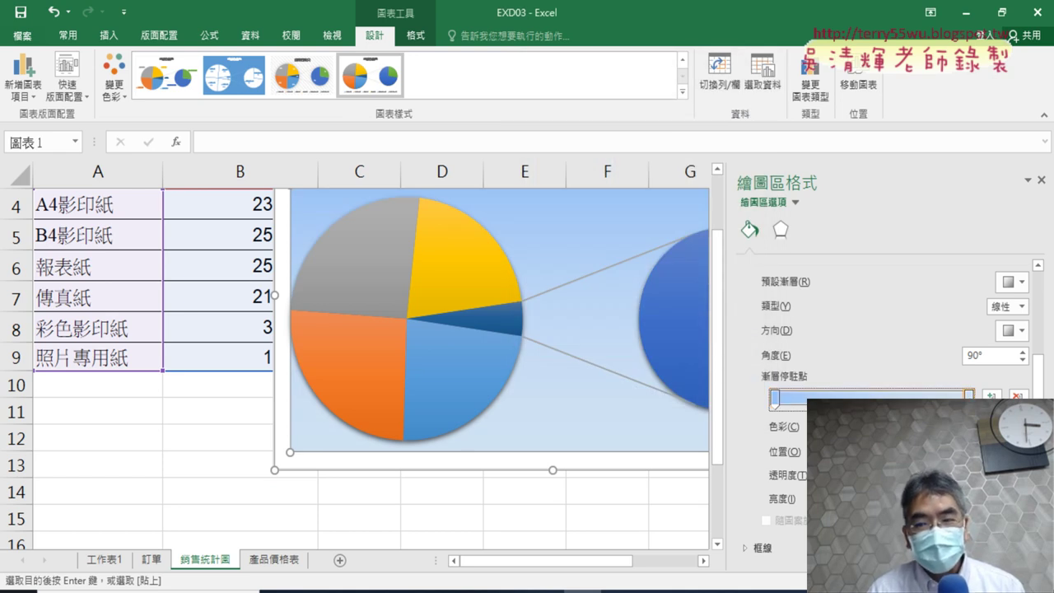
click(1011, 427)
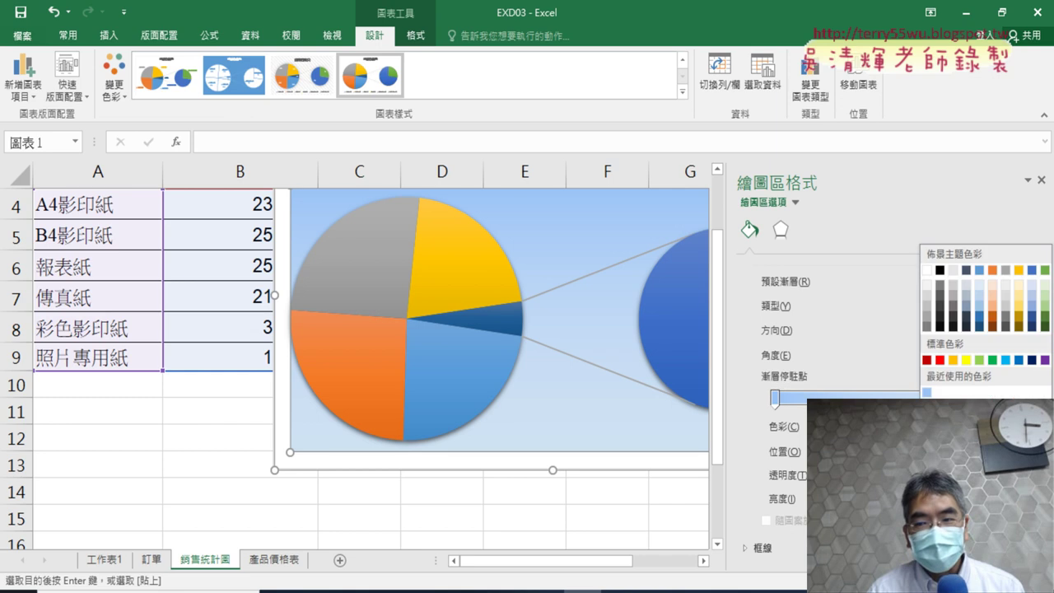
click(955, 409)
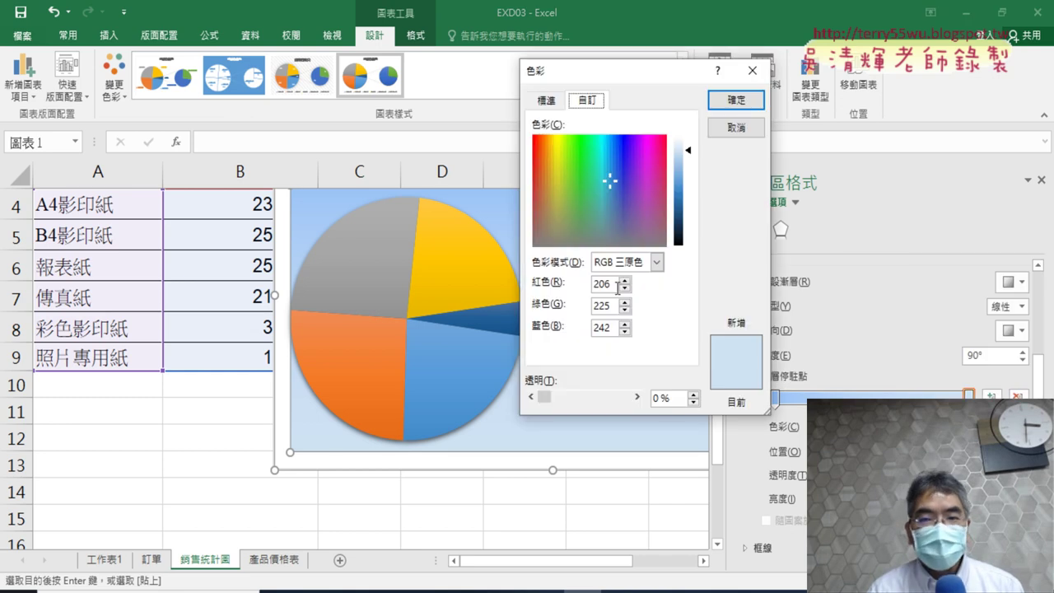
Step: Read the exam PDF's gradient-stop and border requirements in section C, then minimize it
click(354, 590)
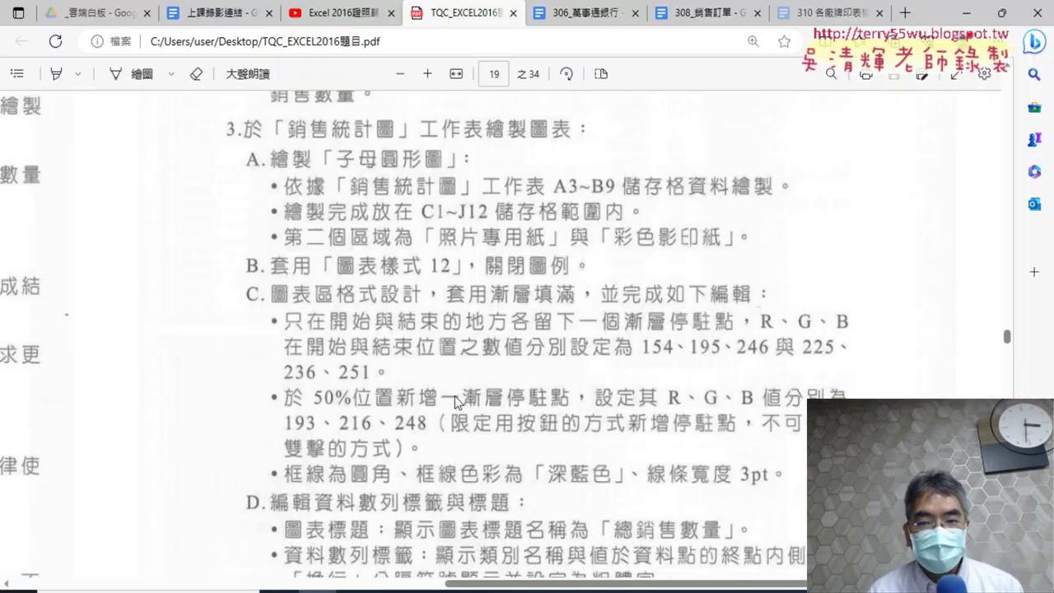
scroll(799, 237, down, 3)
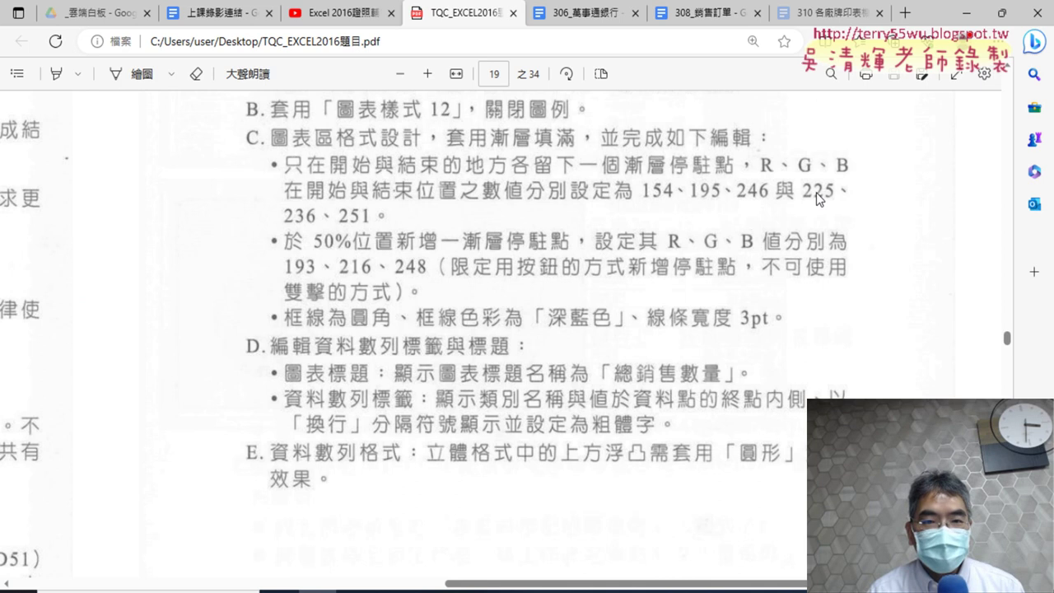
click(964, 14)
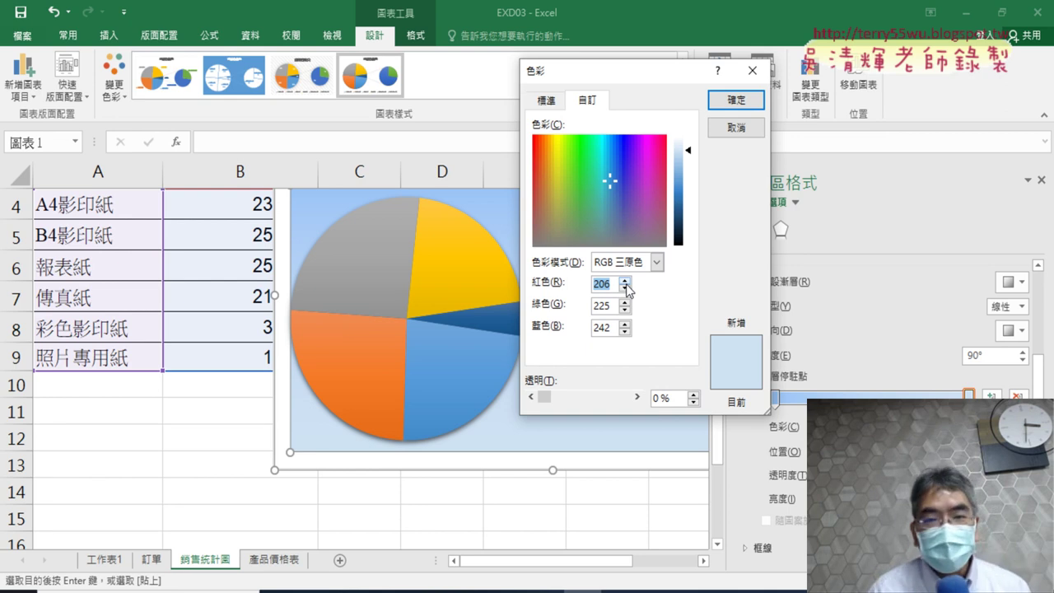
Step: Cancel the end-stop Color dialog unchanged and select the whole chart area for formatting
click(736, 137)
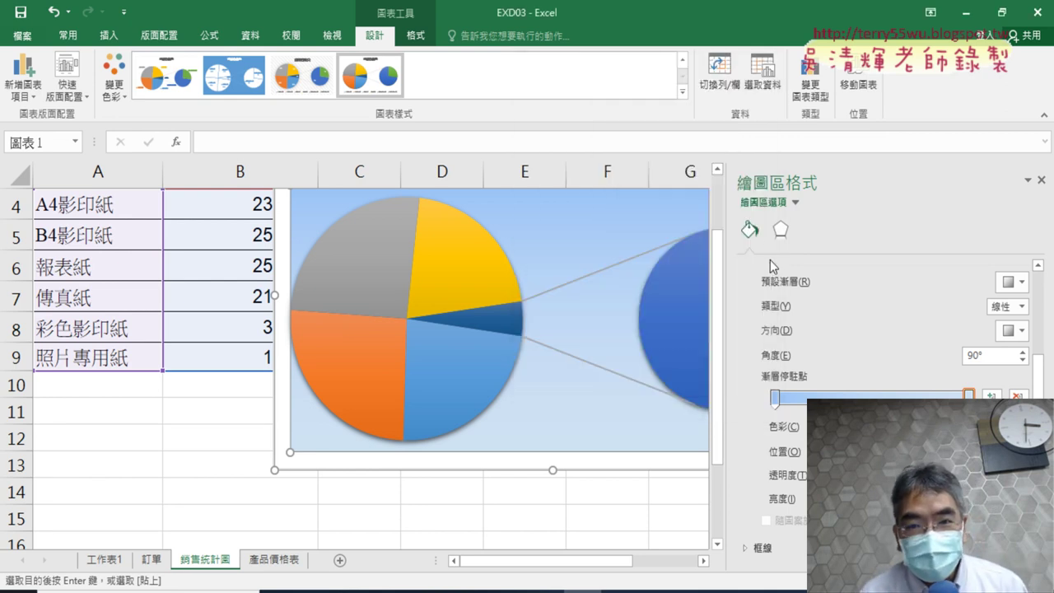
scroll(670, 248, up, 1)
click(675, 236)
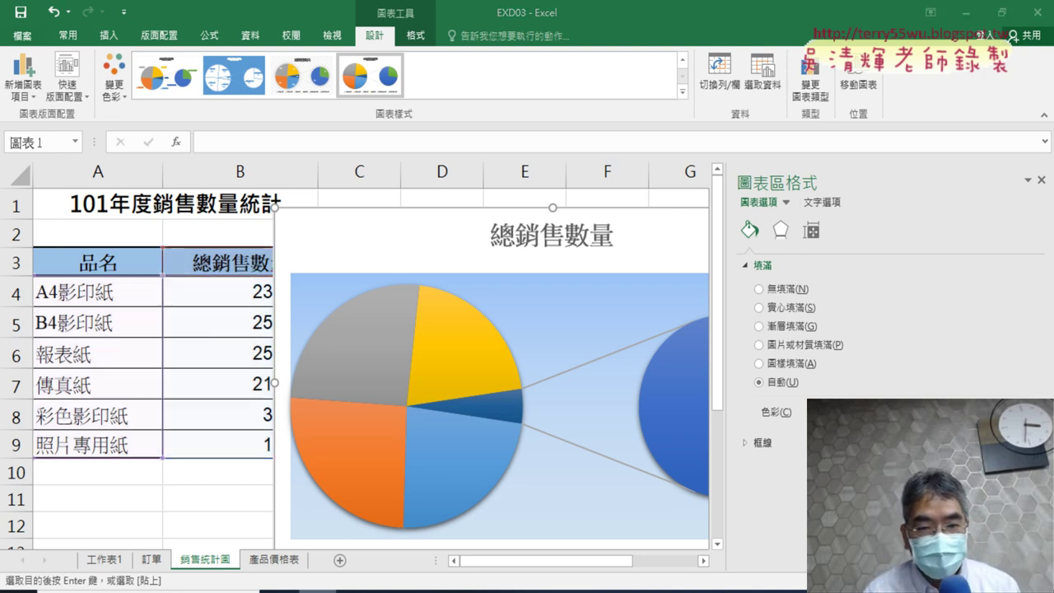
Step: Check the PDF, undo the plot area's gradient fill, then select the whole chart area
key(alt+Tab)
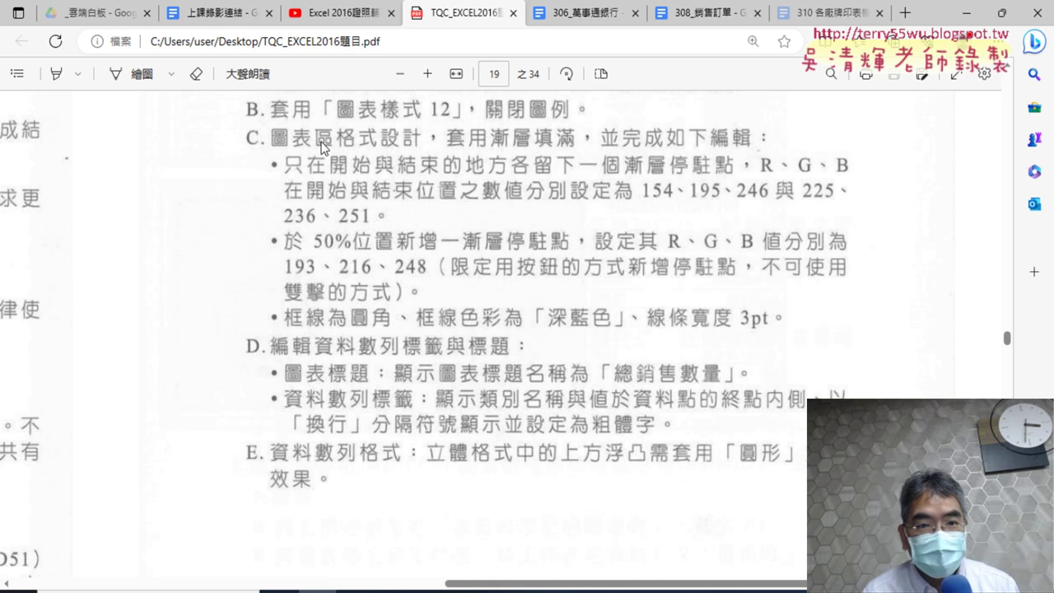
click(967, 13)
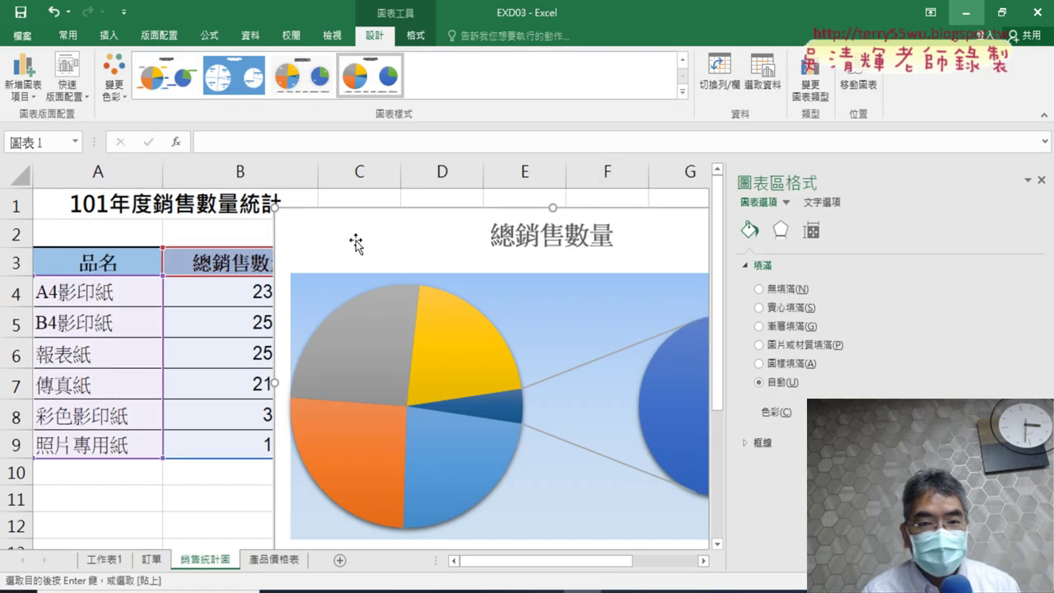
click(552, 329)
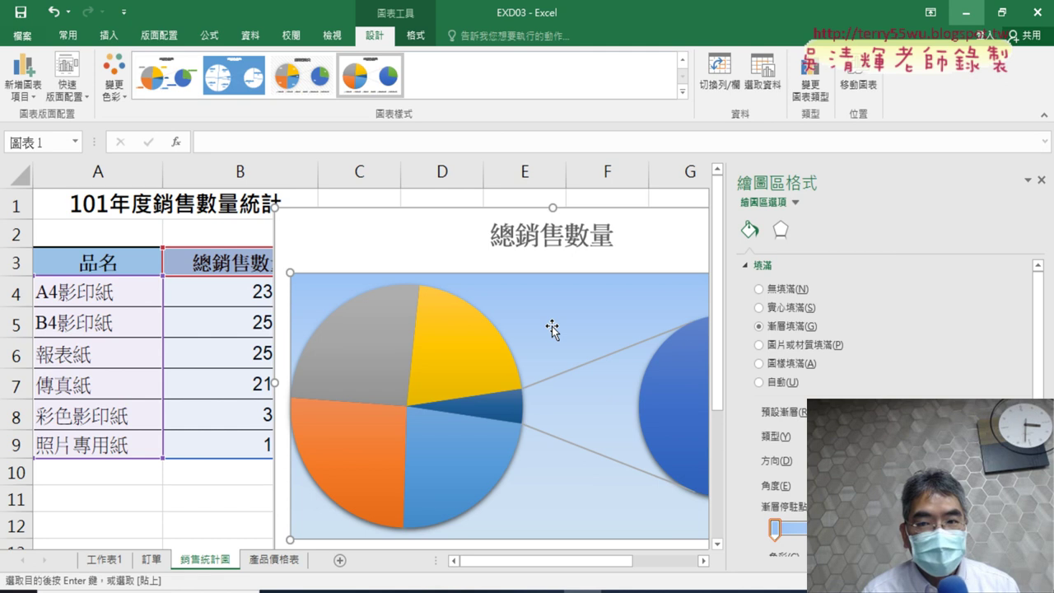
click(382, 233)
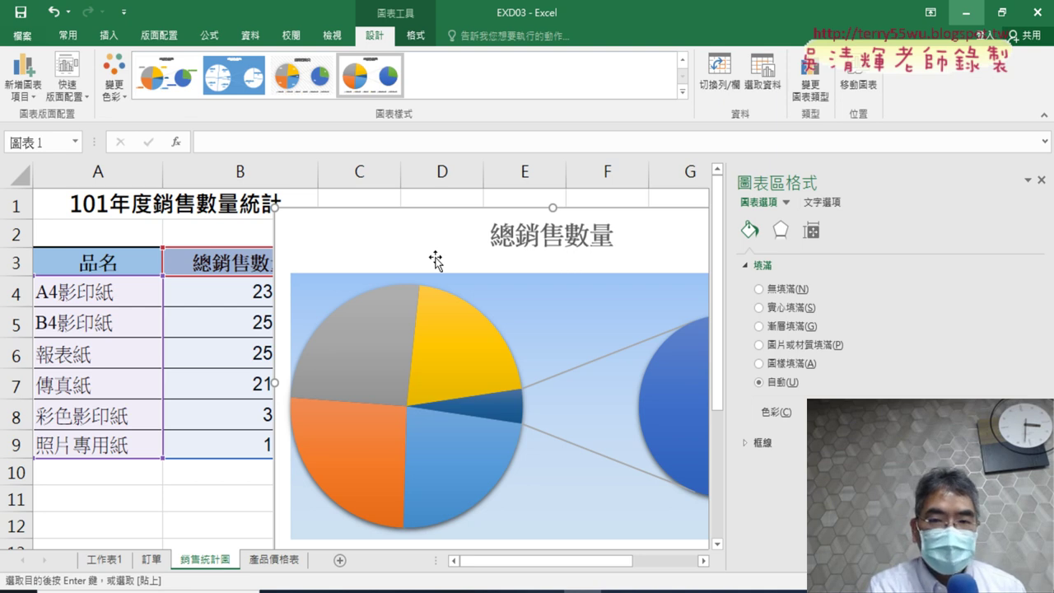
click(435, 260)
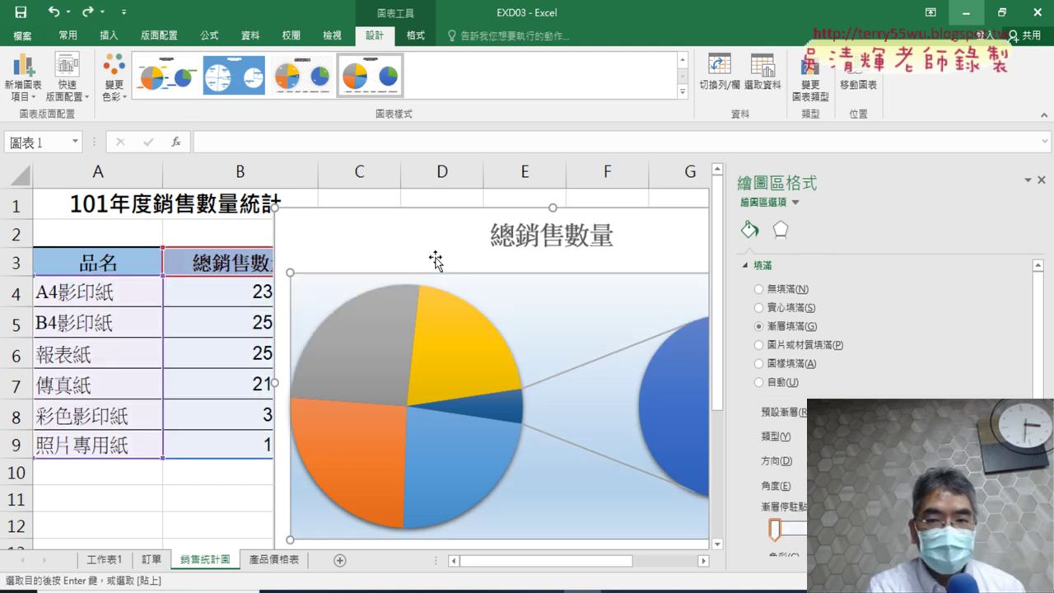
key(alt+u)
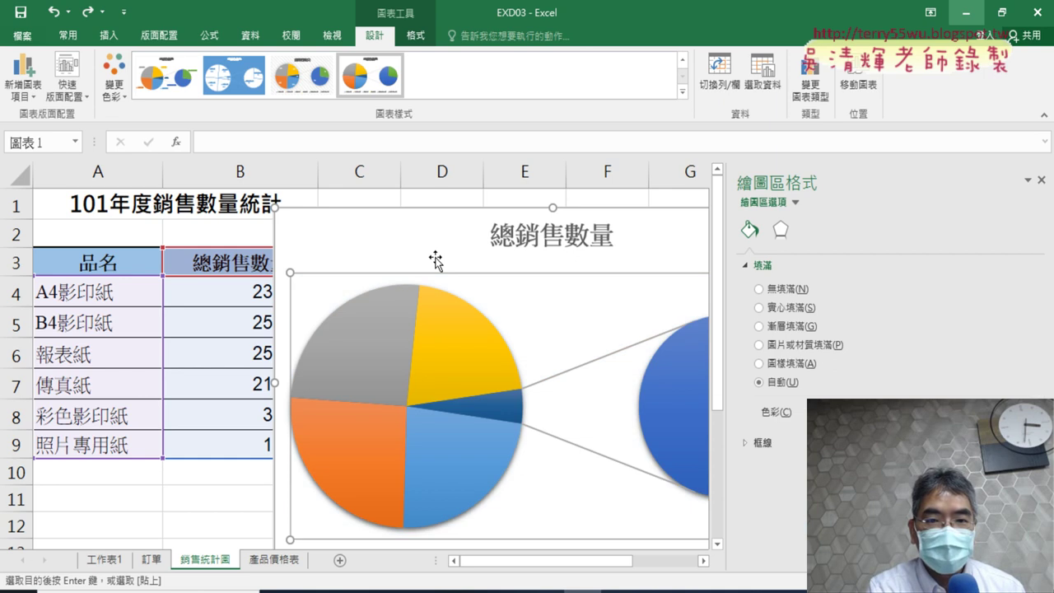
click(436, 260)
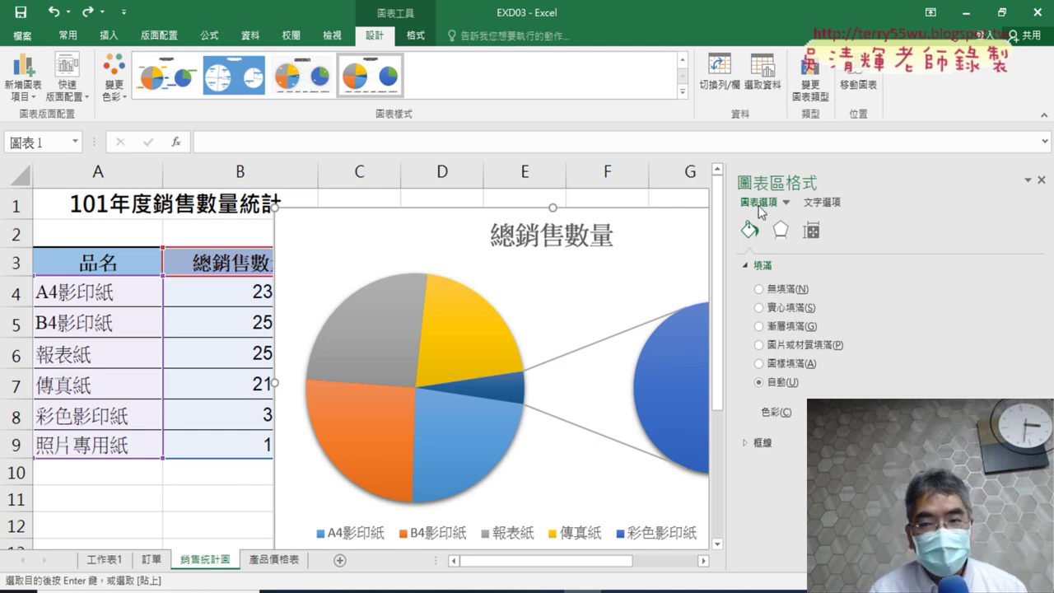
Step: Switch the chart area to Gradient fill and open custom colours for the first stop
click(787, 338)
scroll(927, 375, down, 3)
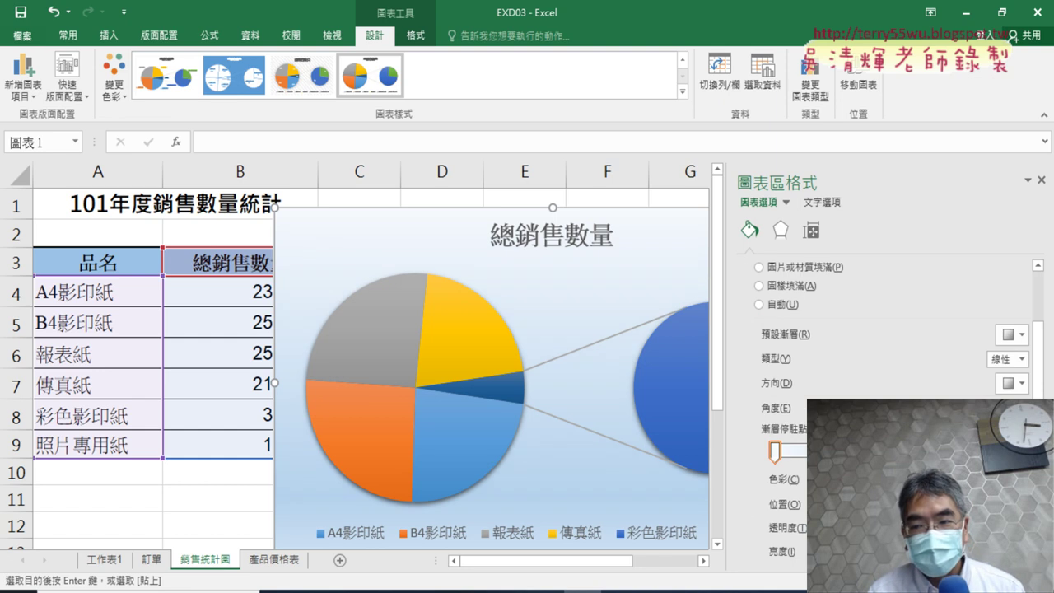
scroll(776, 451, down, 2)
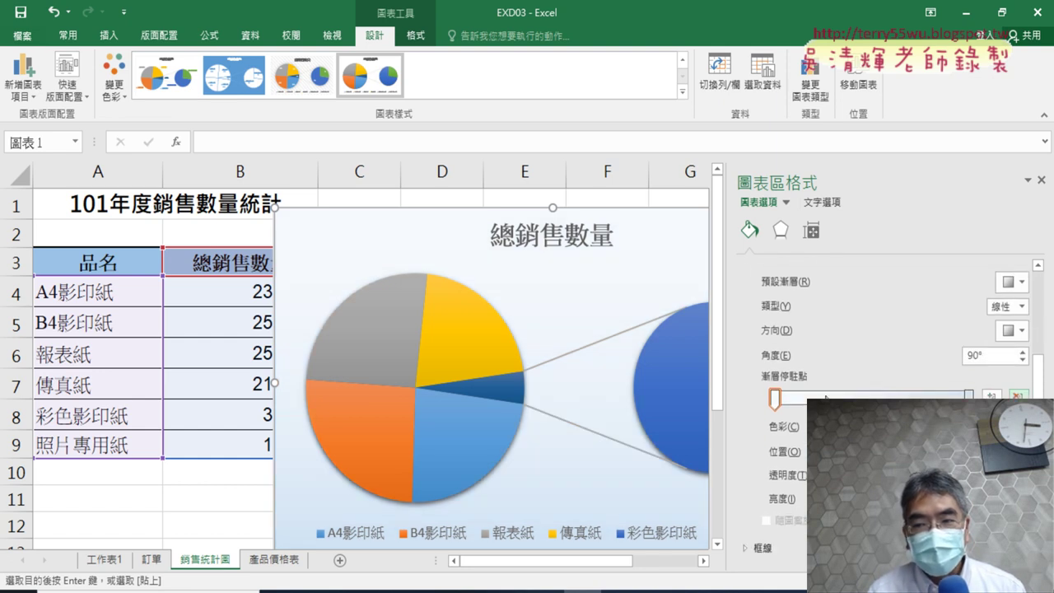
click(1009, 427)
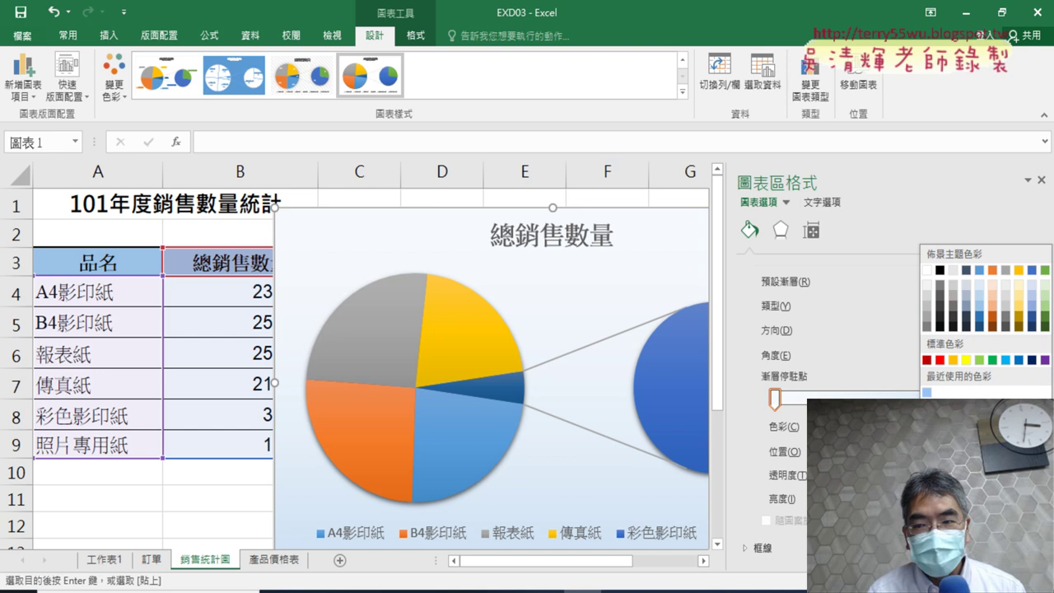
click(955, 356)
Step: Set the first gradient stop to RGB 154, 195, 246
double_click(614, 287)
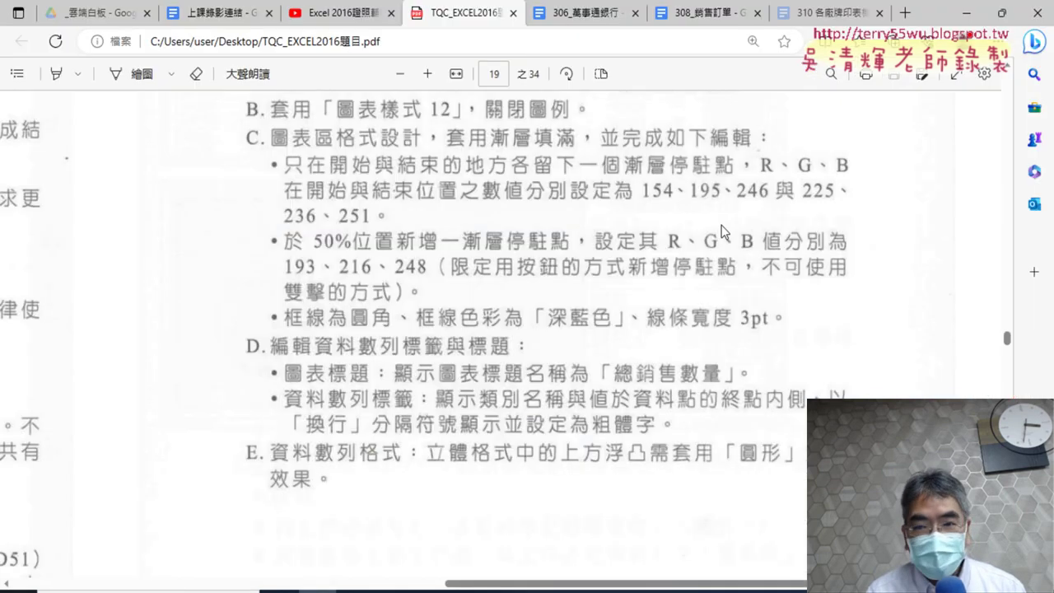
click(965, 15)
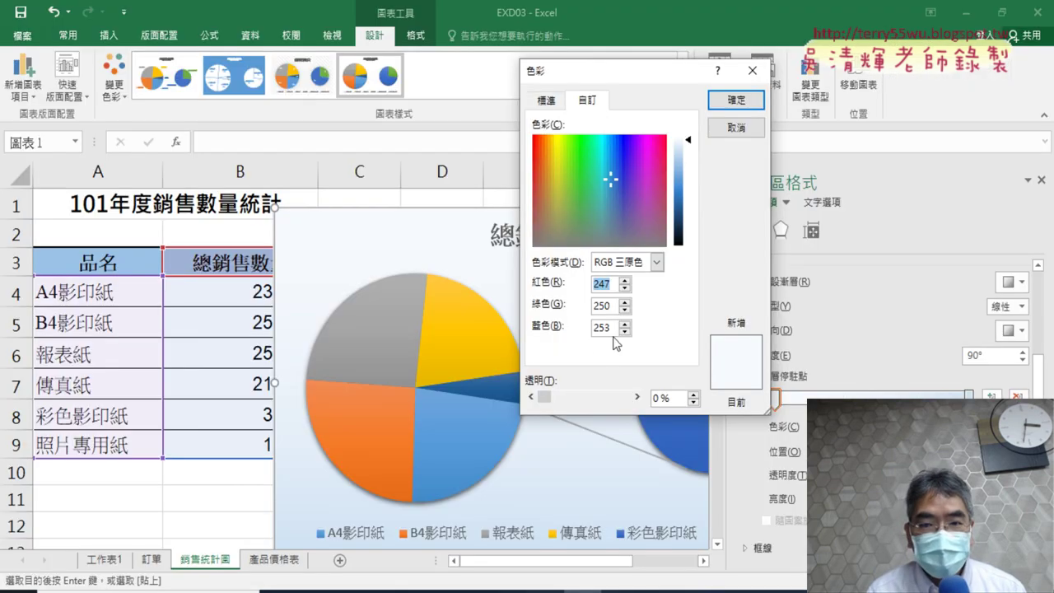
text(1)
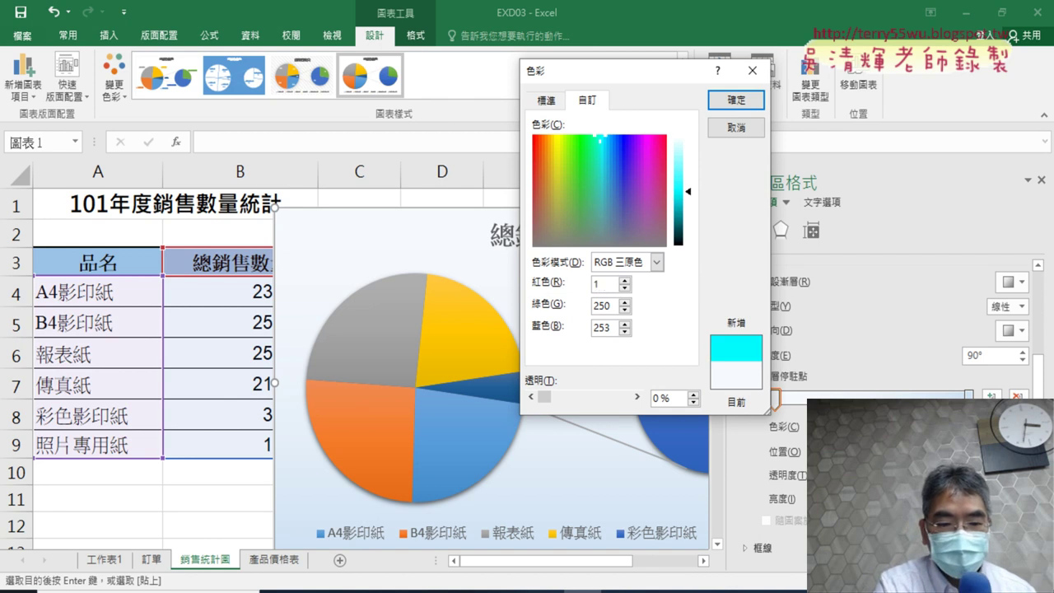
text(54)
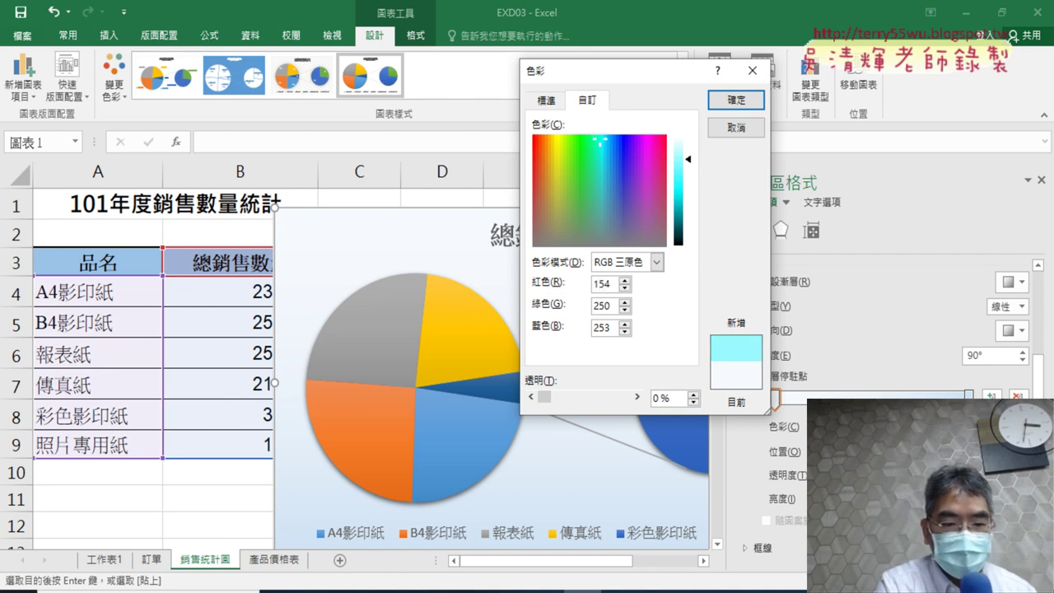
key(Tab)
text(195)
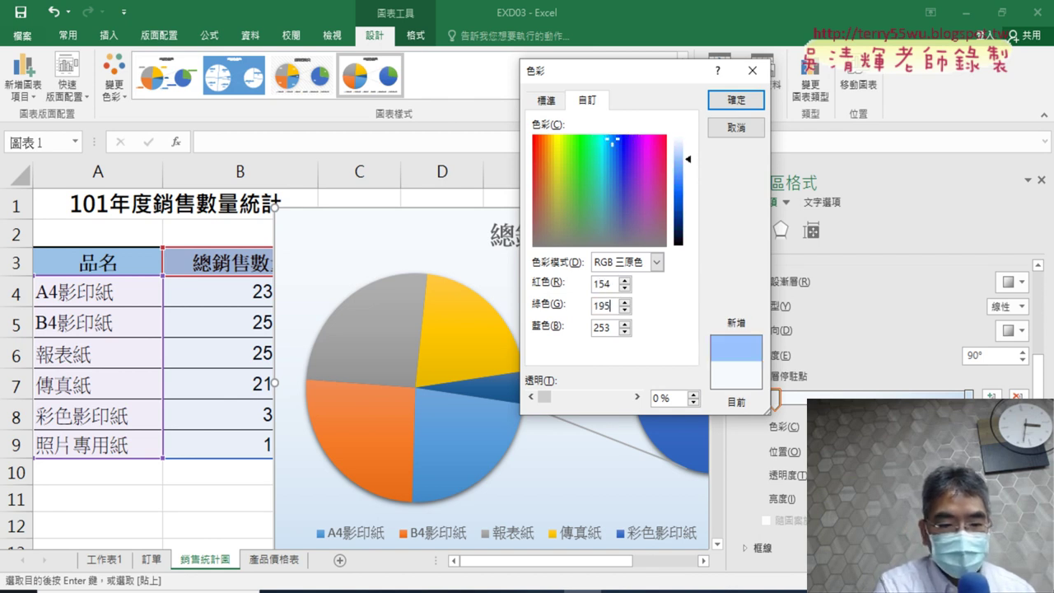
key(Tab)
text(24)
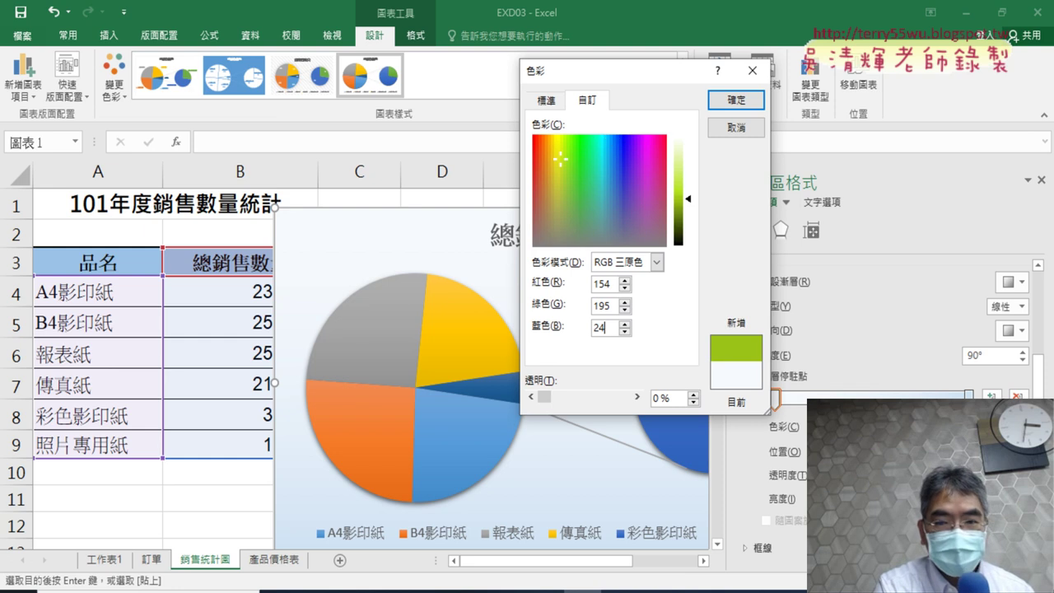
text(6)
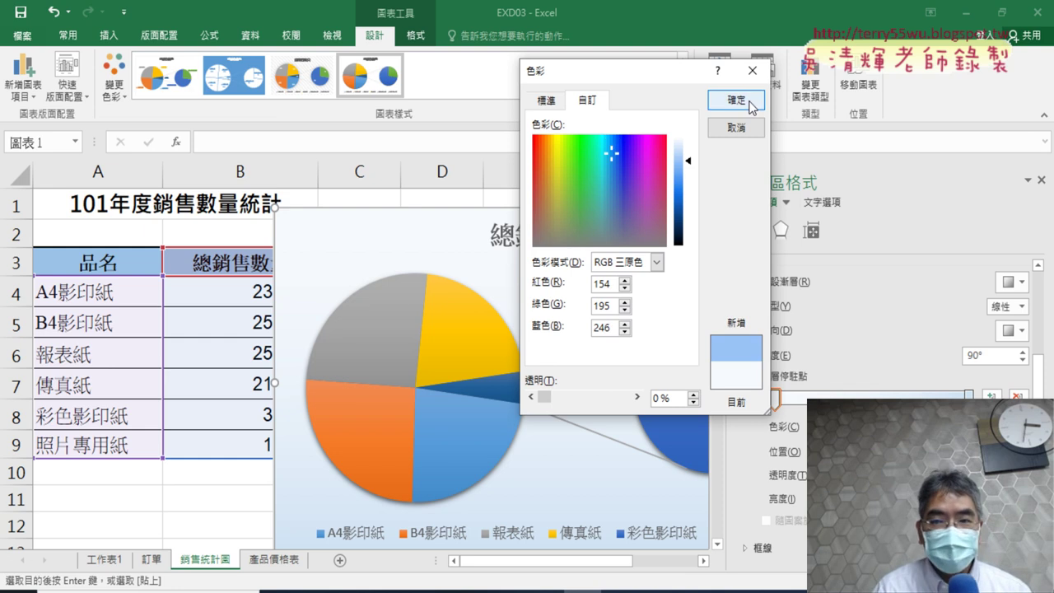
click(735, 99)
Step: Give the chart area gradient's last stop the colour RGB 225, 236, 251
click(775, 399)
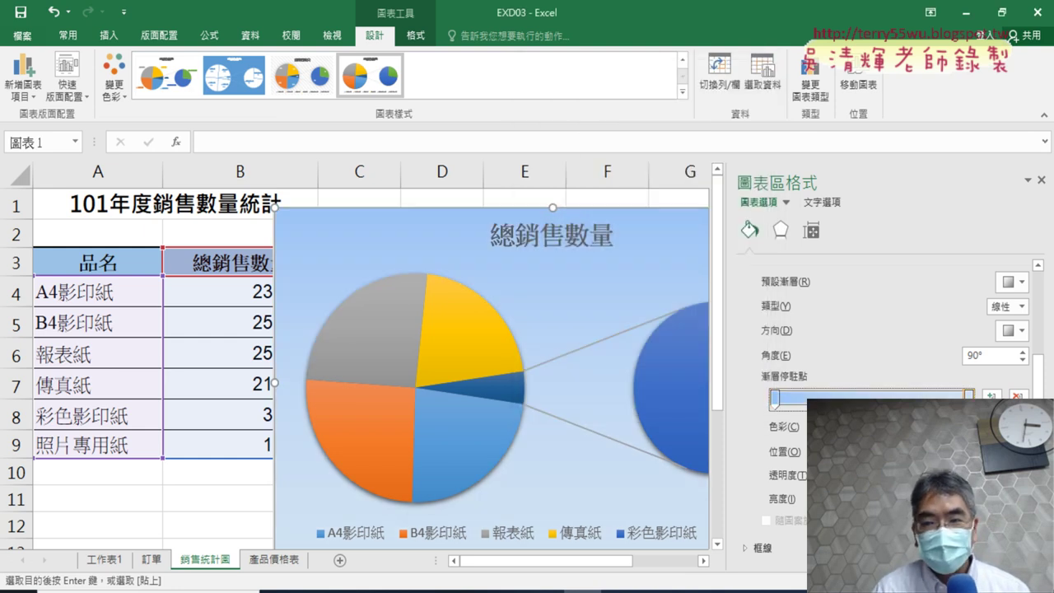
click(1019, 426)
click(960, 376)
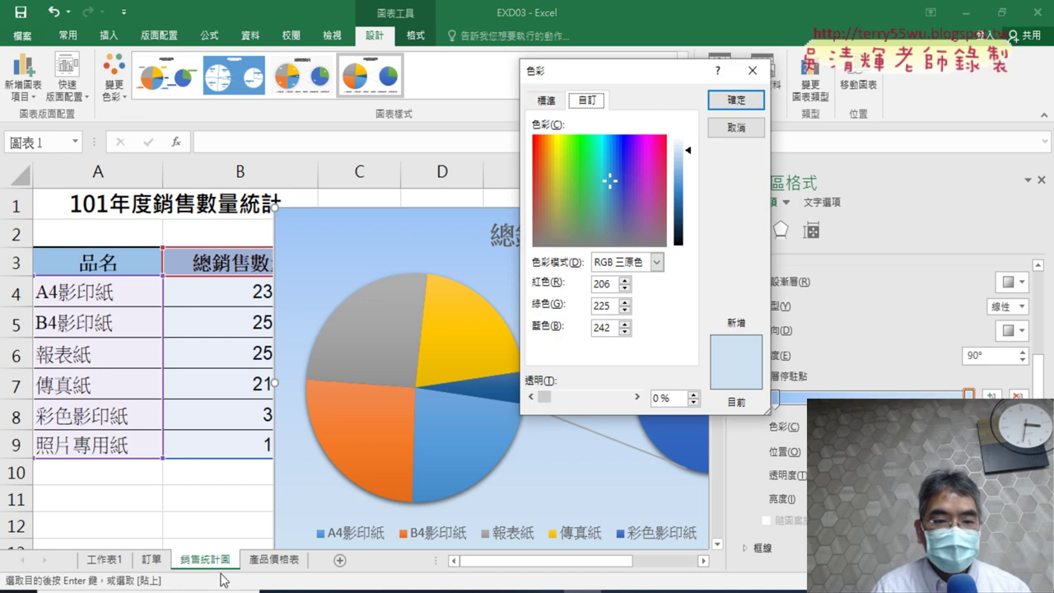
key(alt+Tab)
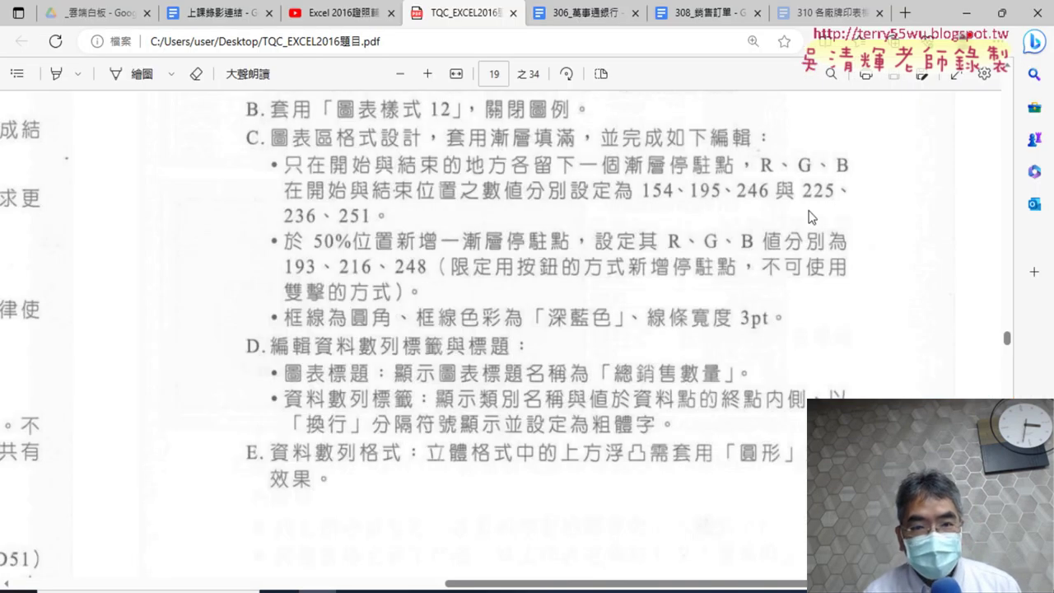
key(alt+Tab)
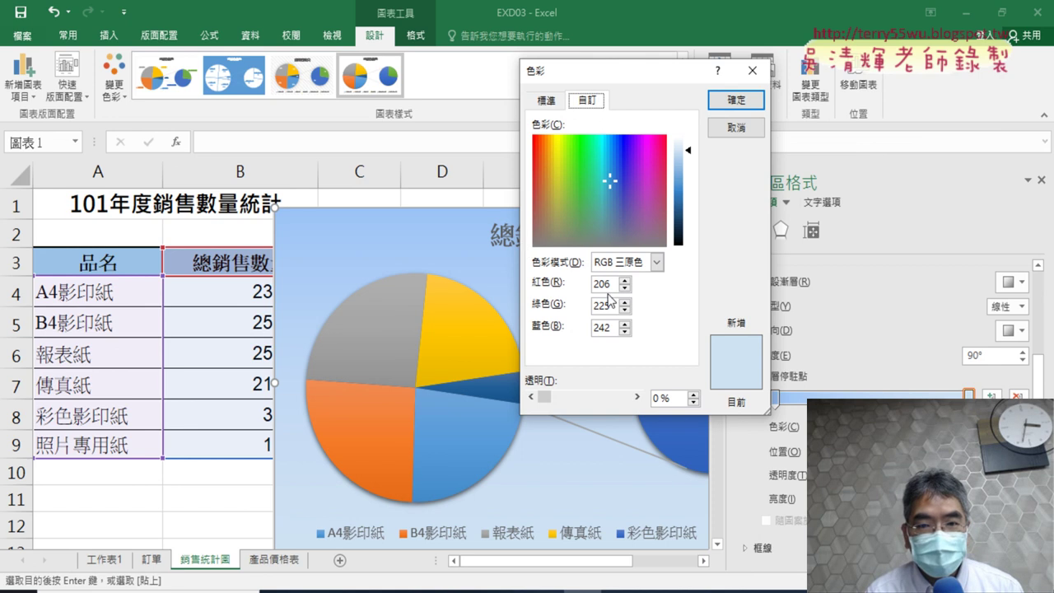
double_click(602, 284)
text(22)
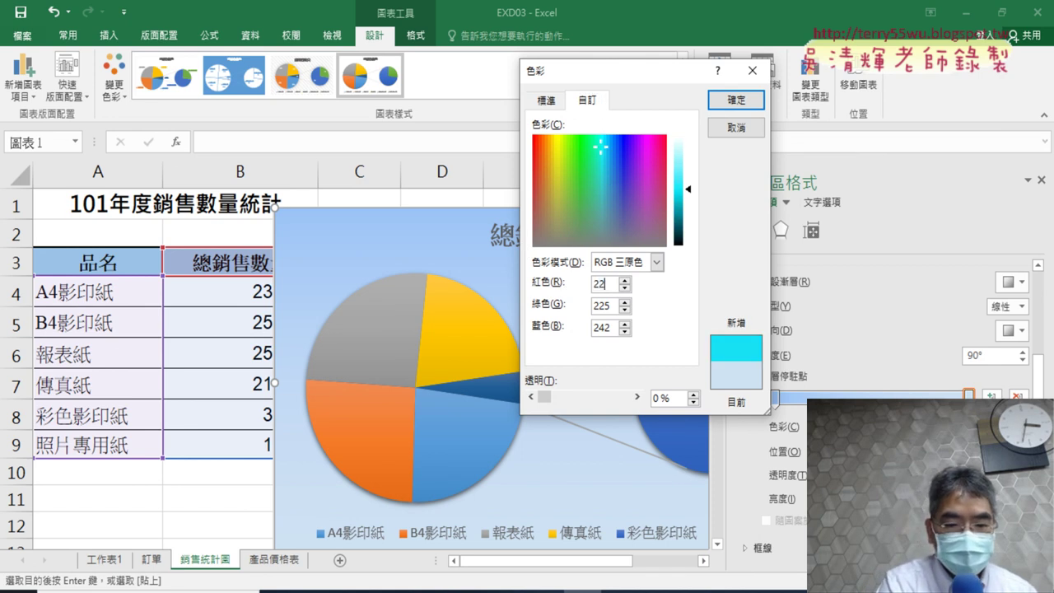
text(5)
text(2)
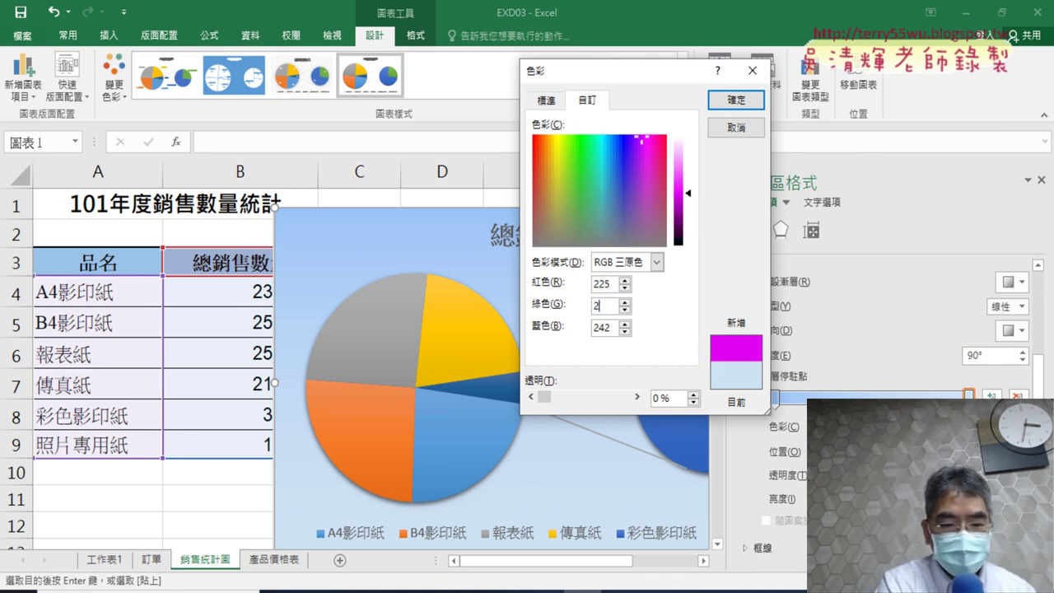
text(36)
key(Tab)
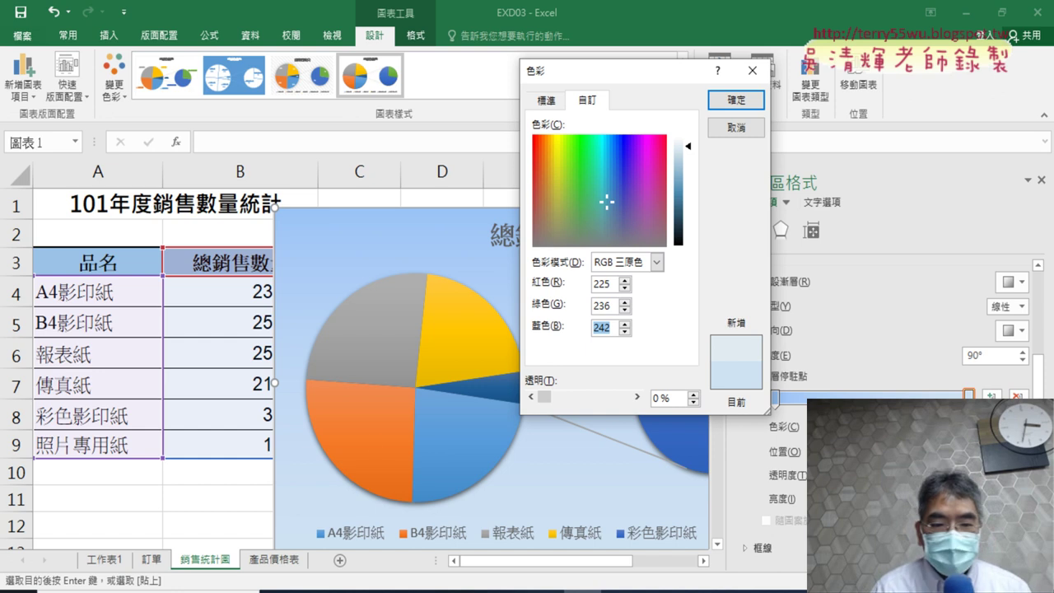
key(alt+Tab)
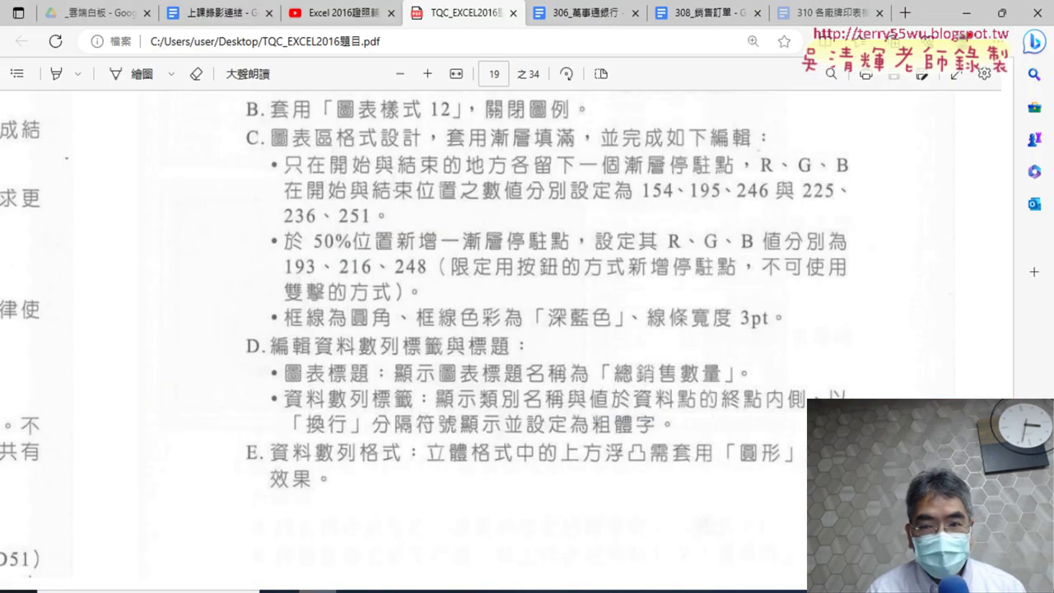
key(alt+Tab)
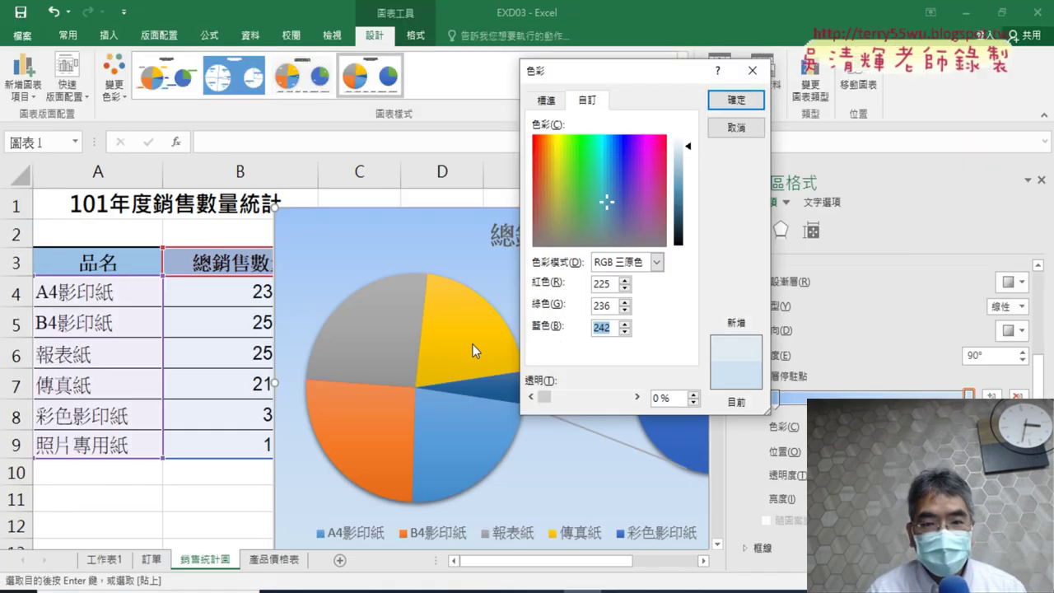
text(2)
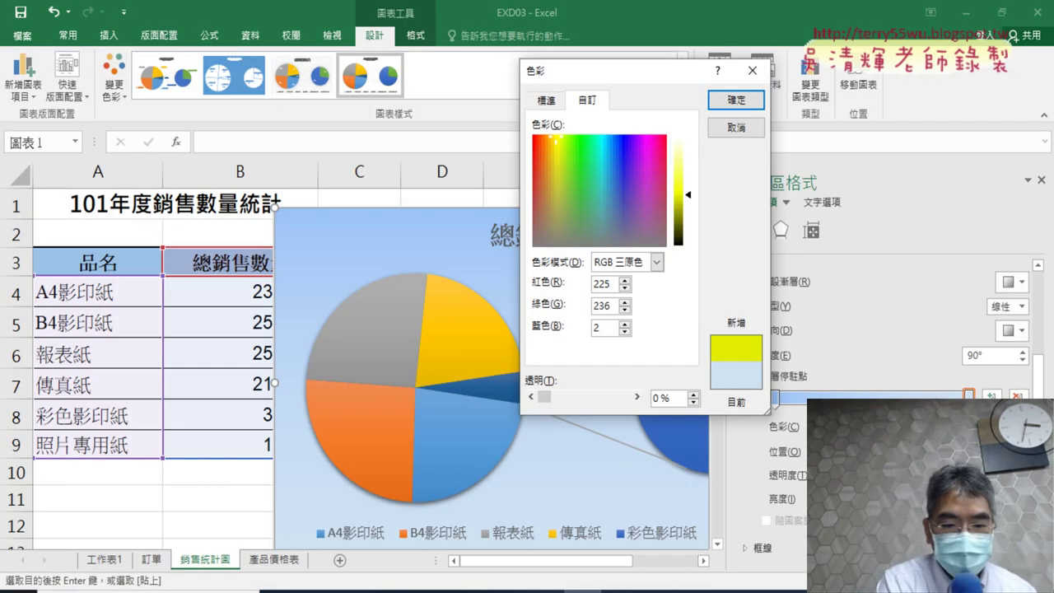
text(51)
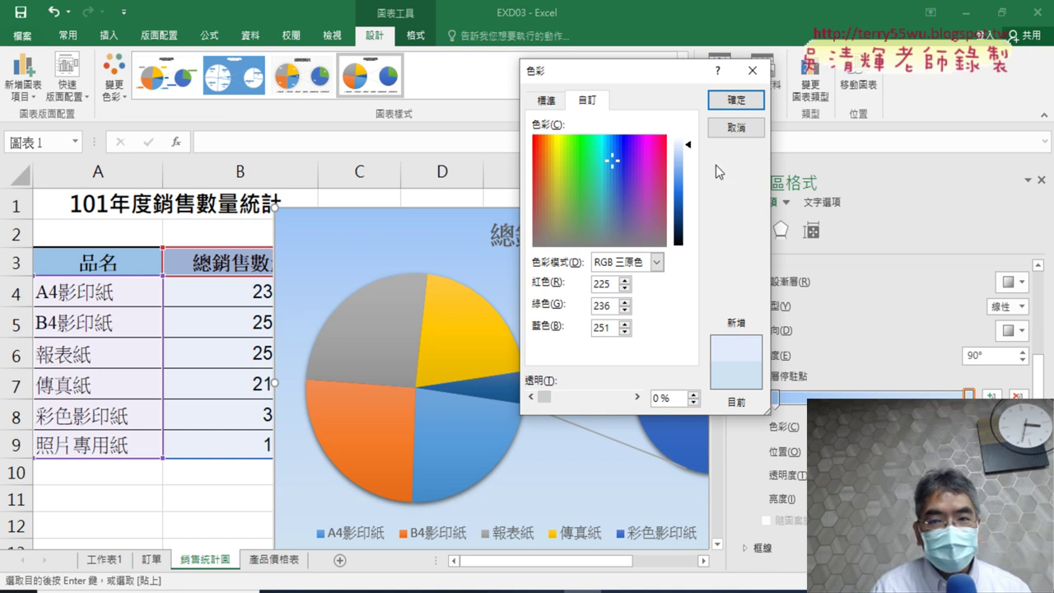
click(738, 100)
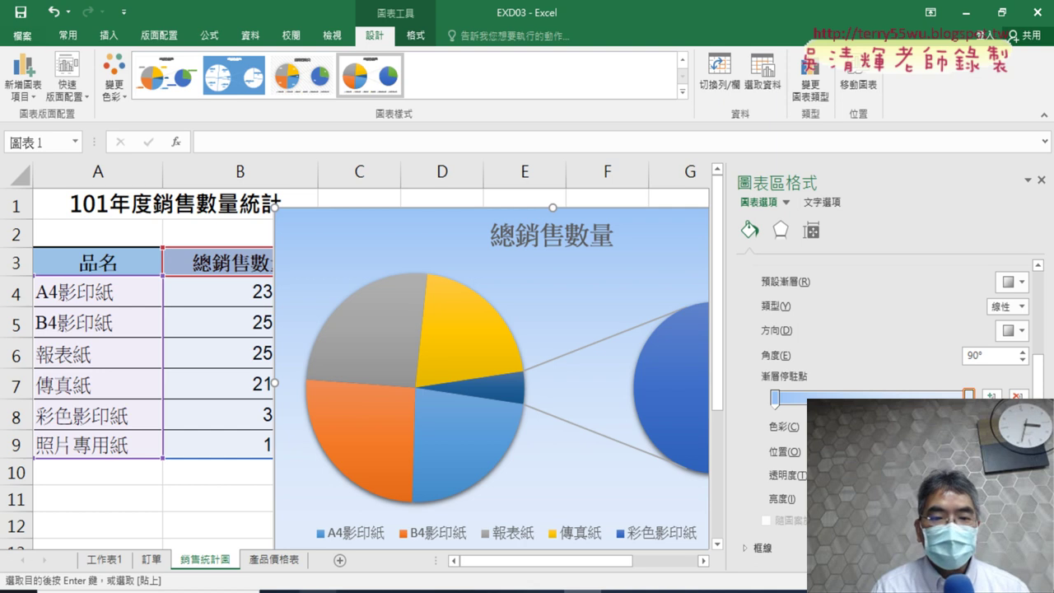
Step: Review the gradient requirements in the PDF, then return to the chart in Excel
key(alt+Tab)
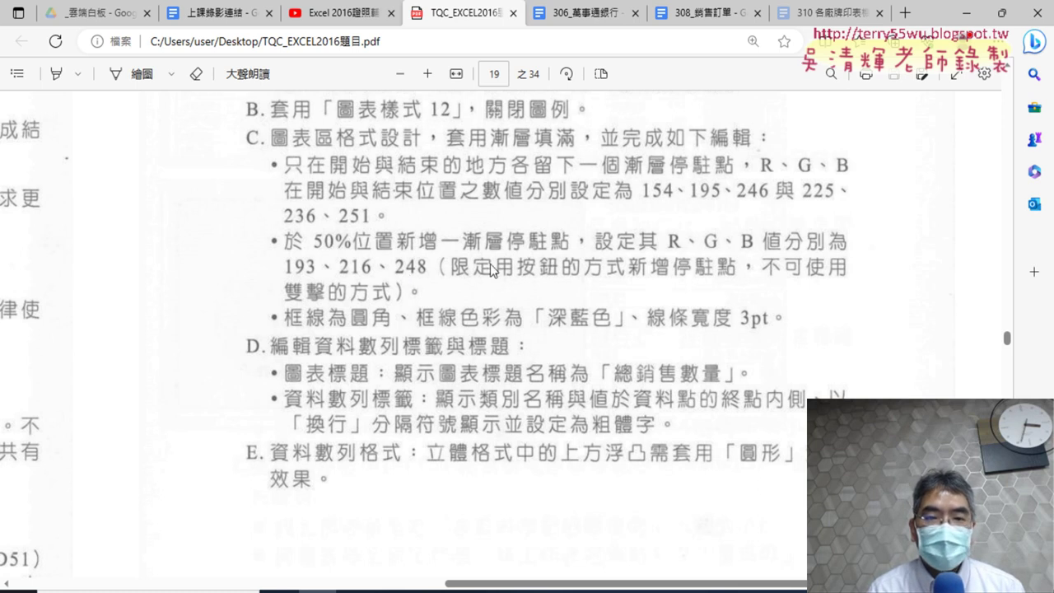
click(967, 15)
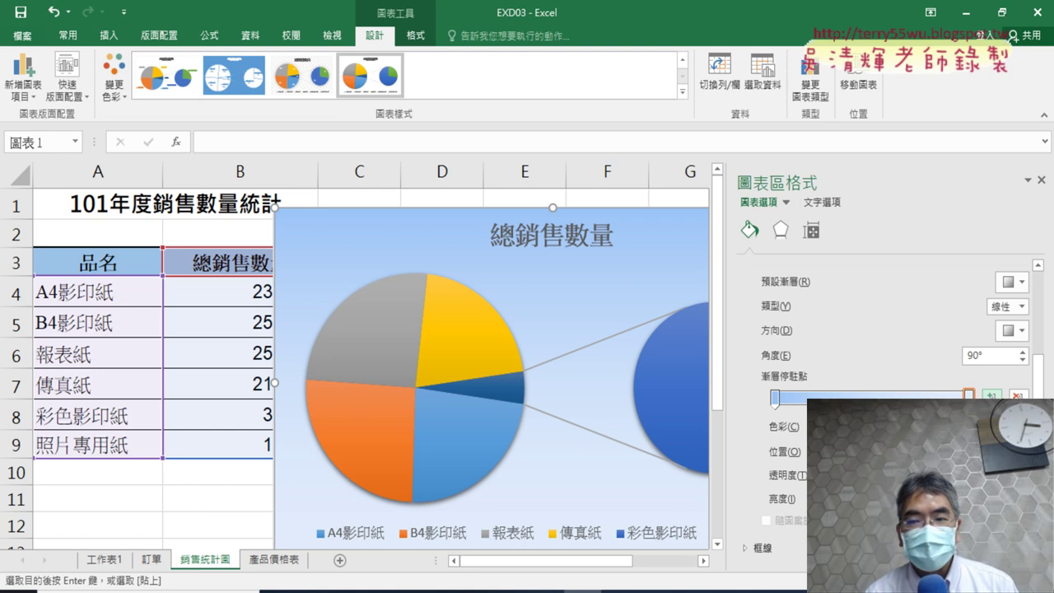
Step: Add a middle gradient stop and open its custom colour settings, checking the PDF values
click(992, 395)
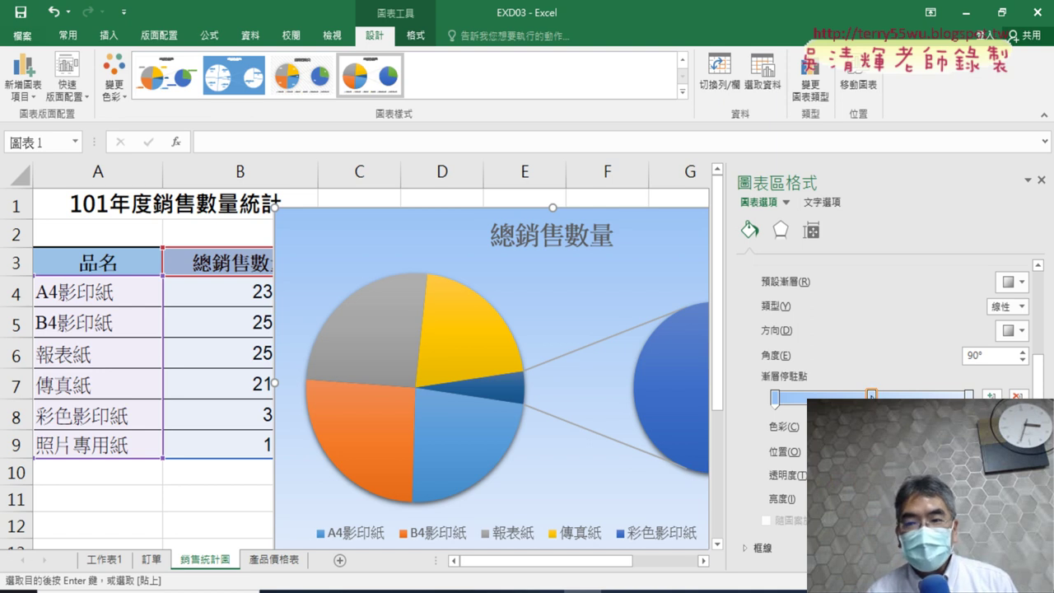
click(1012, 427)
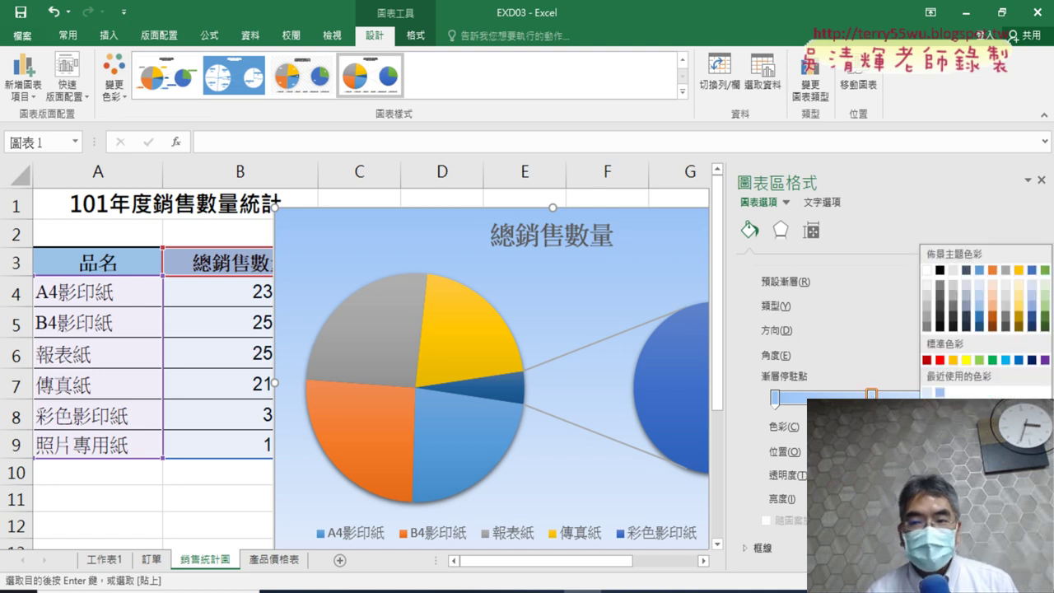
click(956, 414)
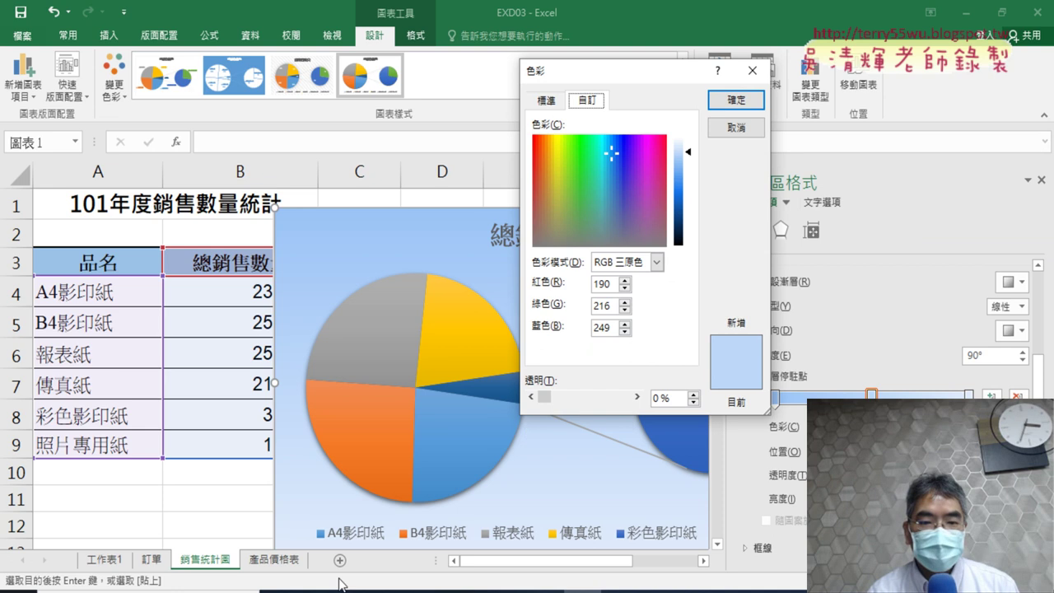
click(339, 585)
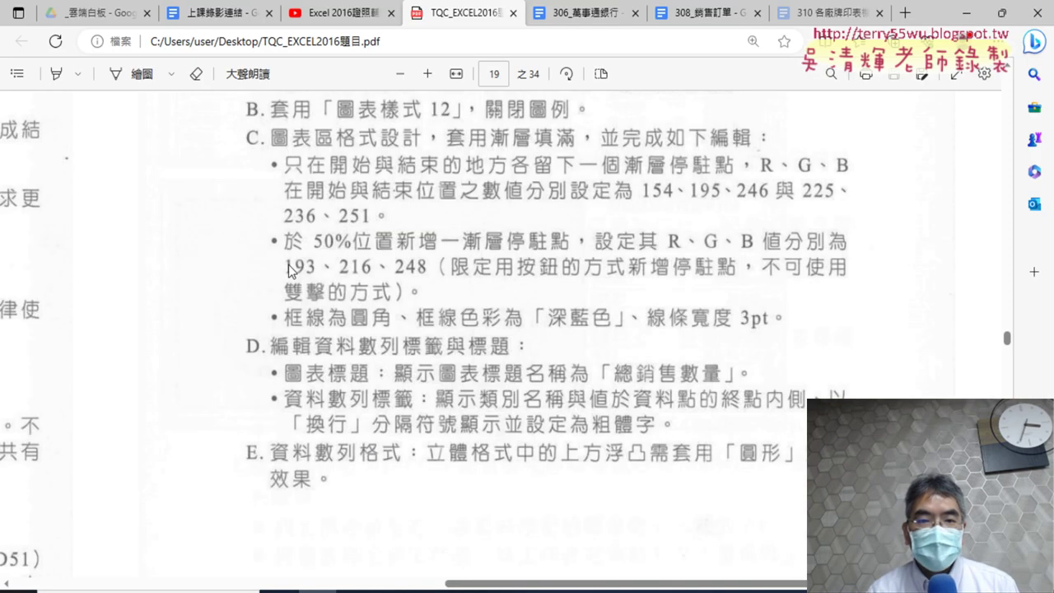
click(965, 13)
Step: Give the middle gradient stop the colour RGB 193, 216, 248
double_click(618, 285)
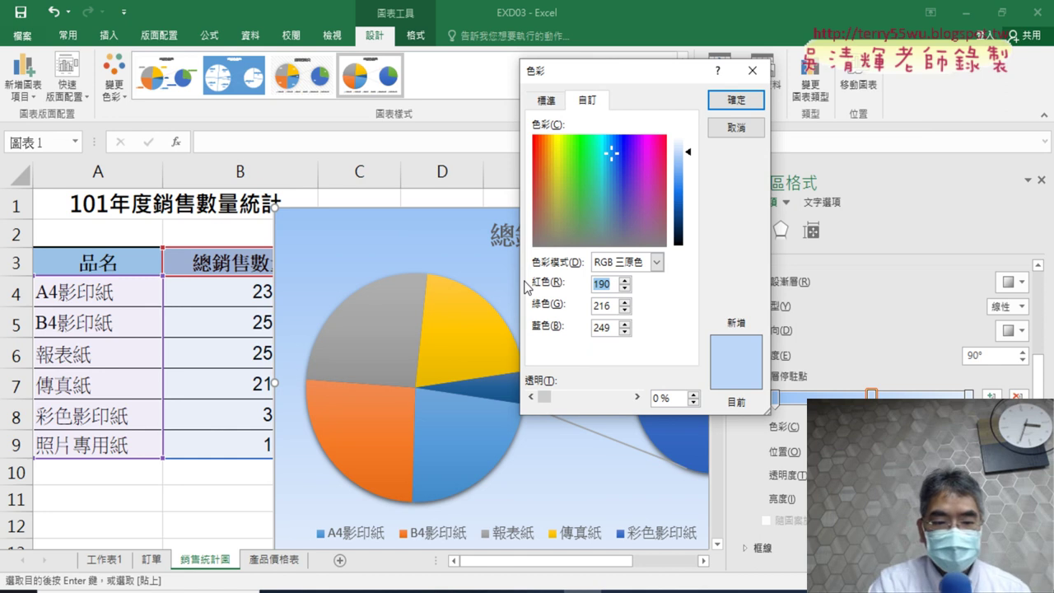
text(19)
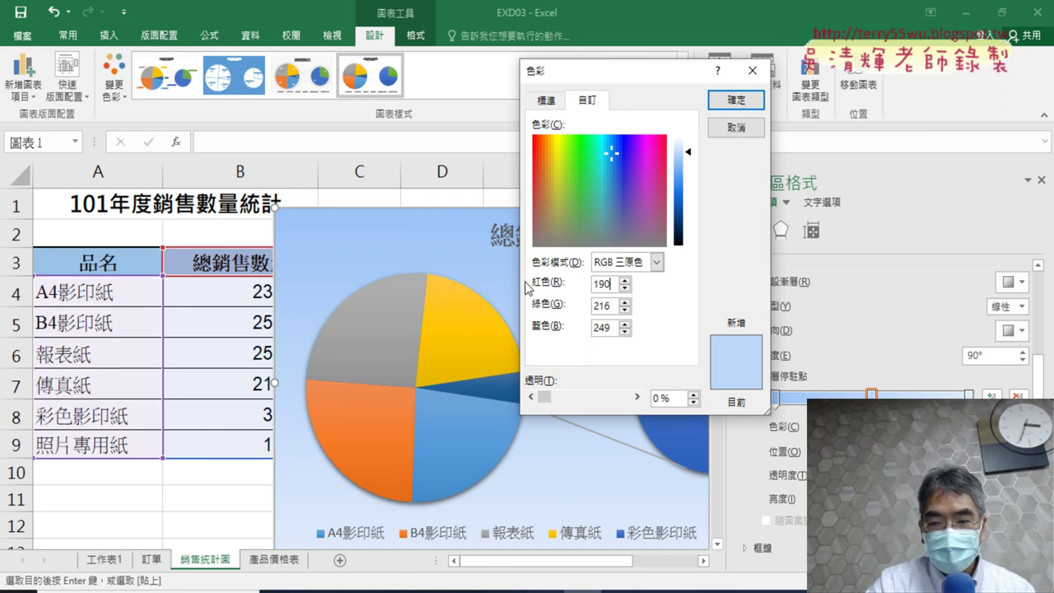
text(3)
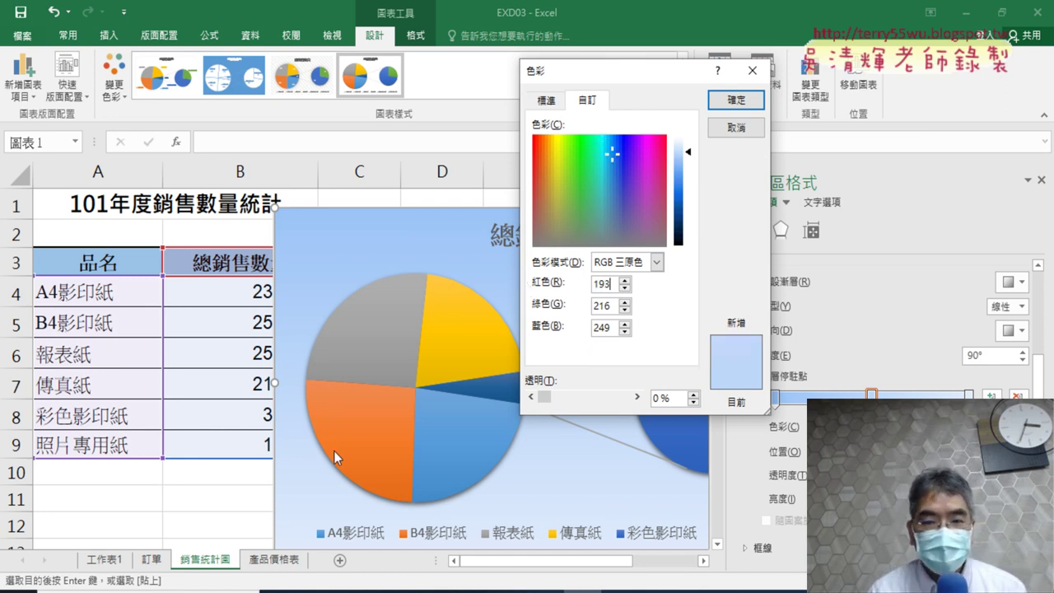
key(alt+Tab)
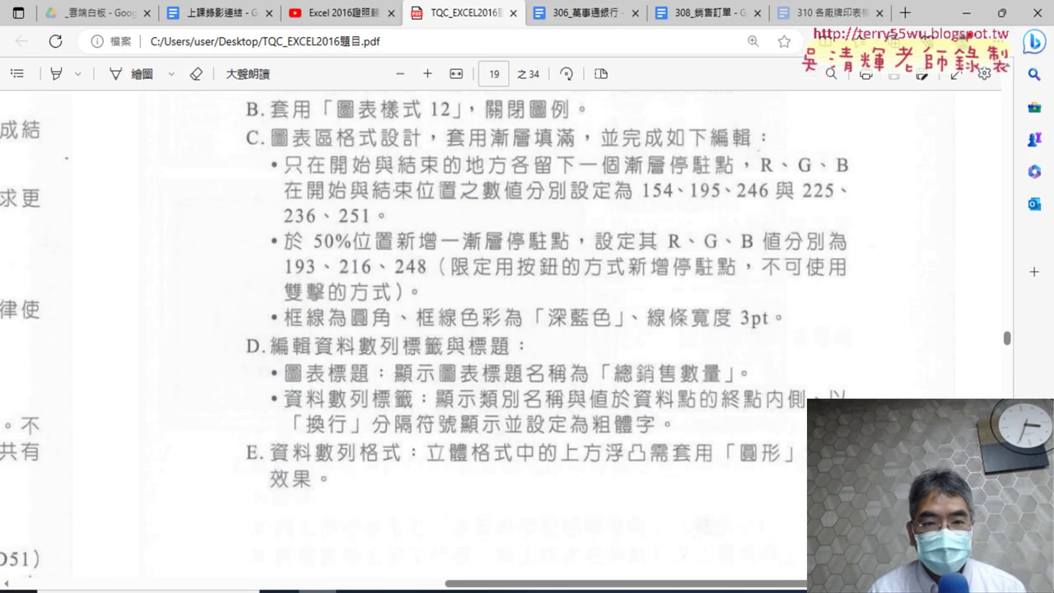
key(alt+Tab)
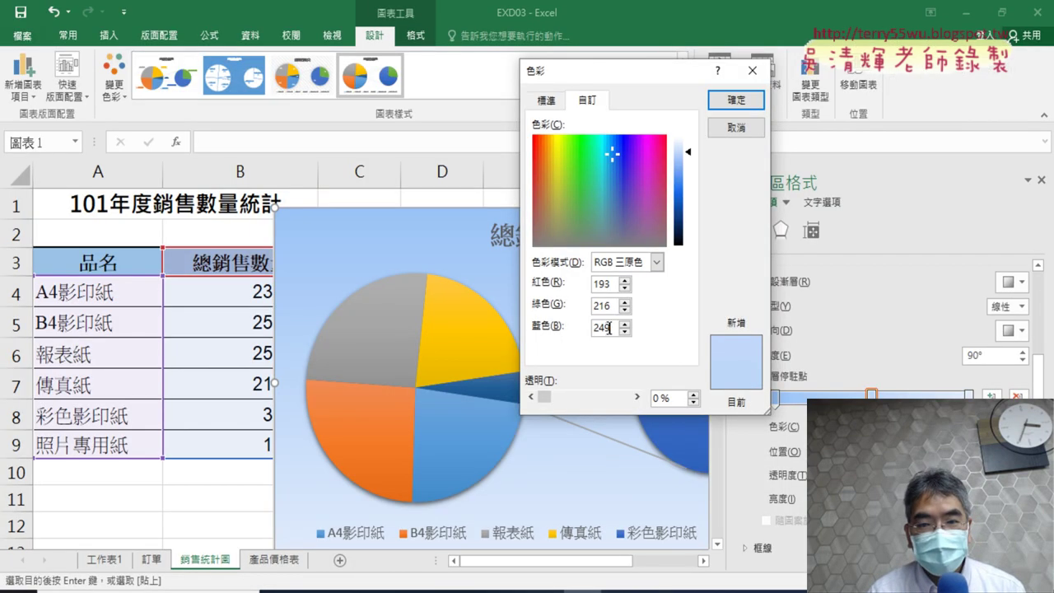
key(BackSpace)
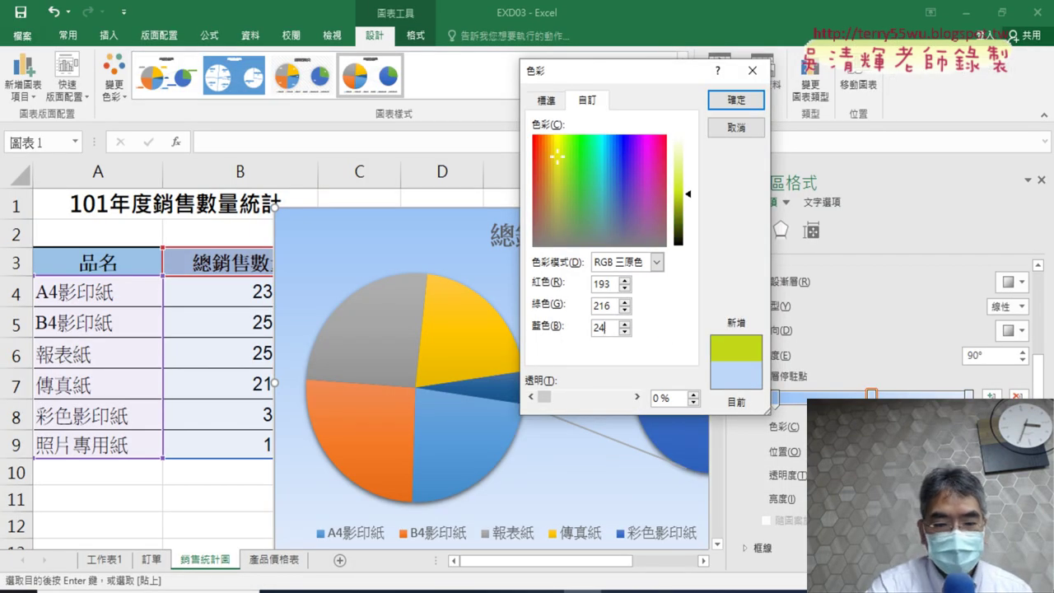
text(8)
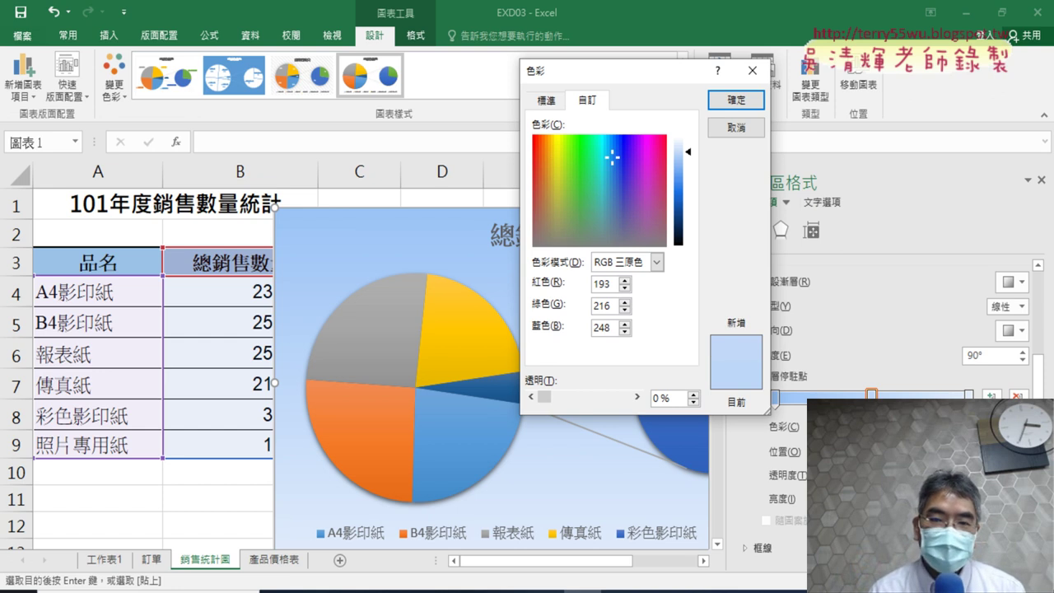
click(720, 99)
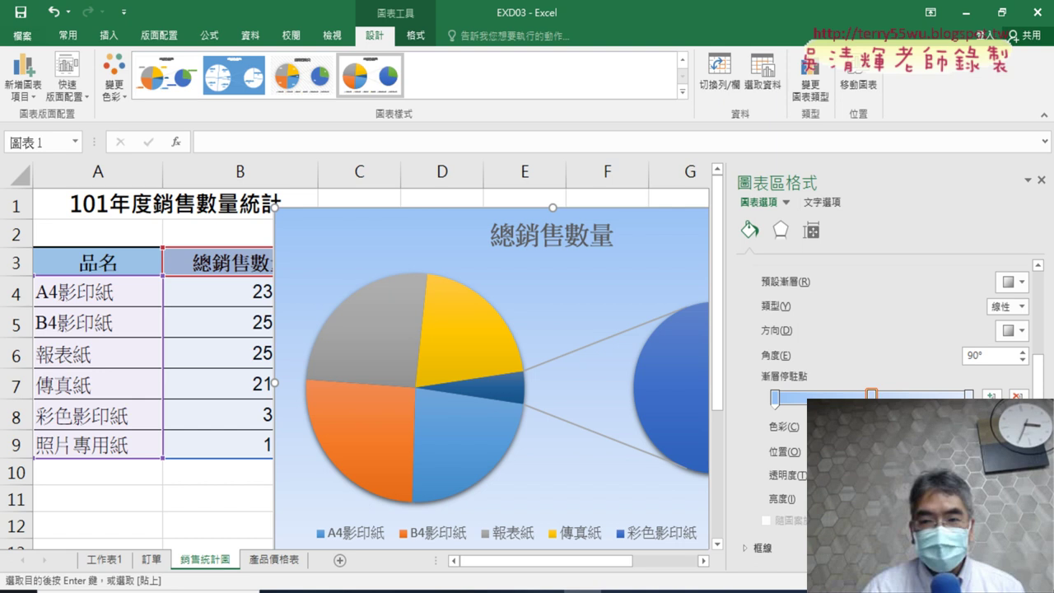
scroll(833, 304, up, 3)
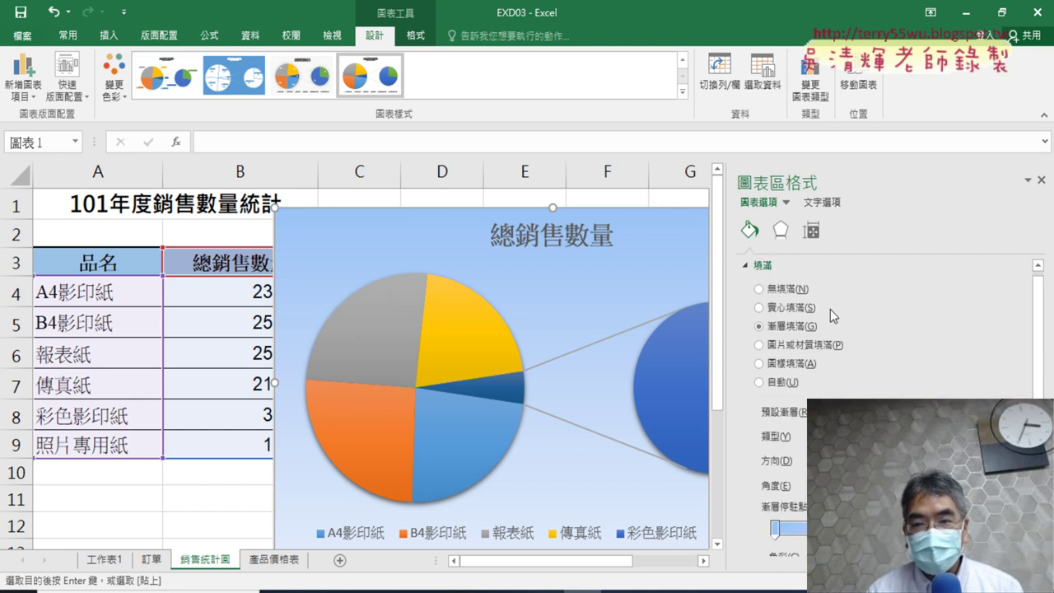
scroll(831, 323, down, 3)
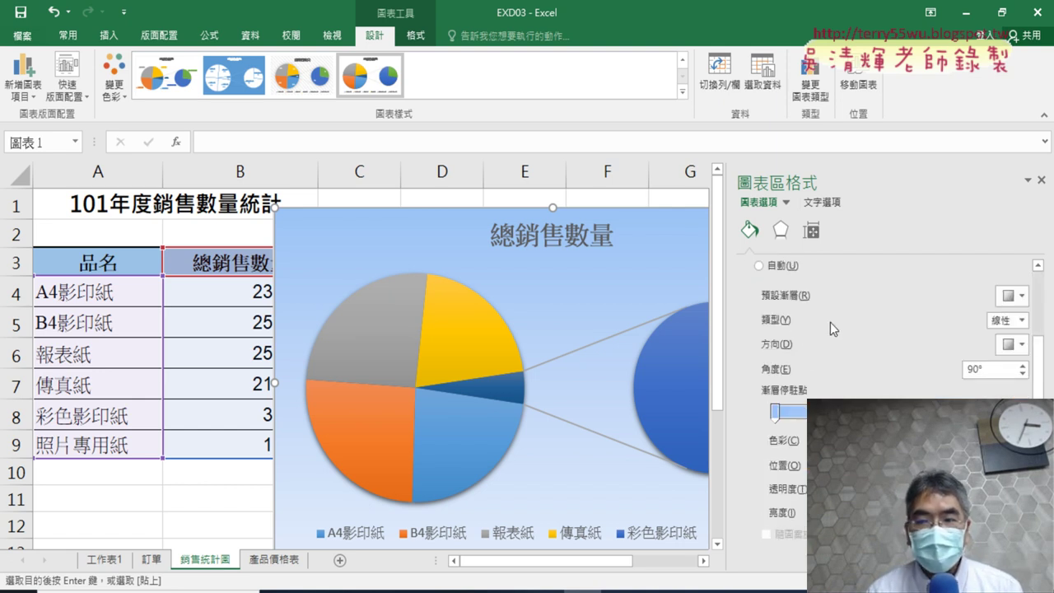
click(775, 411)
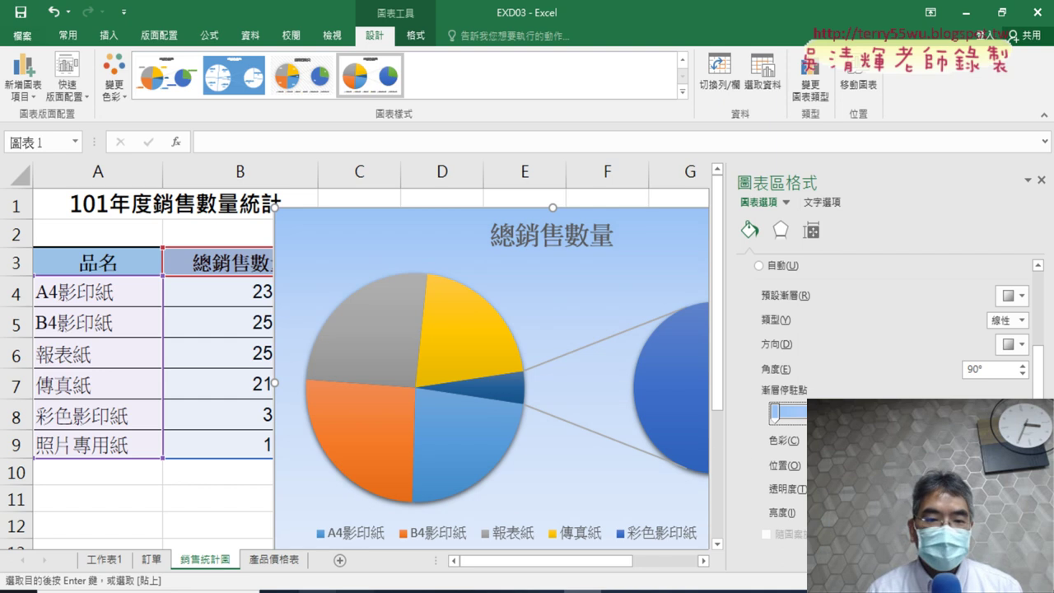
click(358, 592)
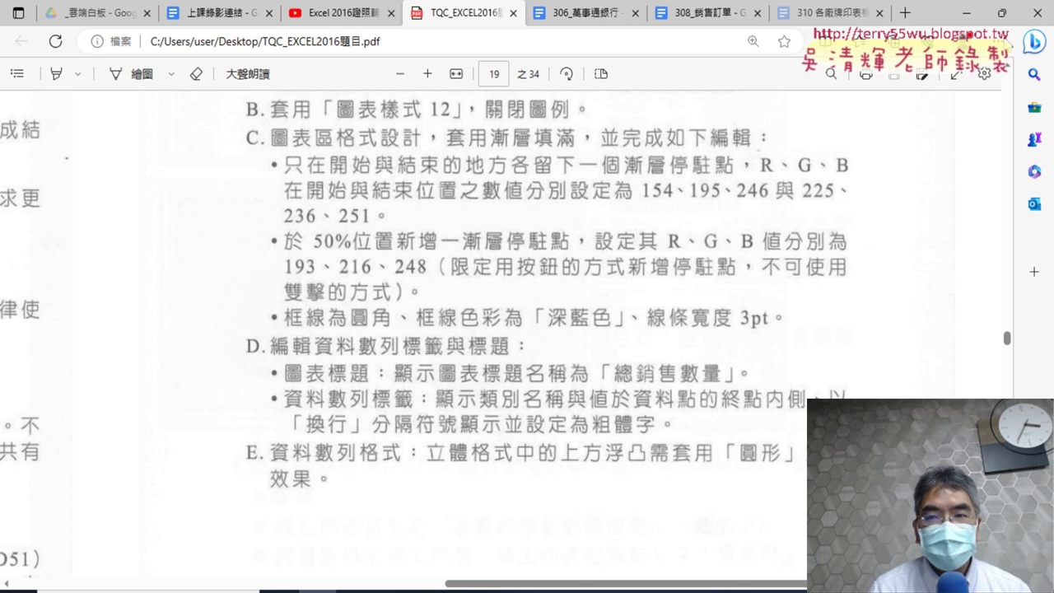
key(alt+Tab)
scroll(876, 281, up, 3)
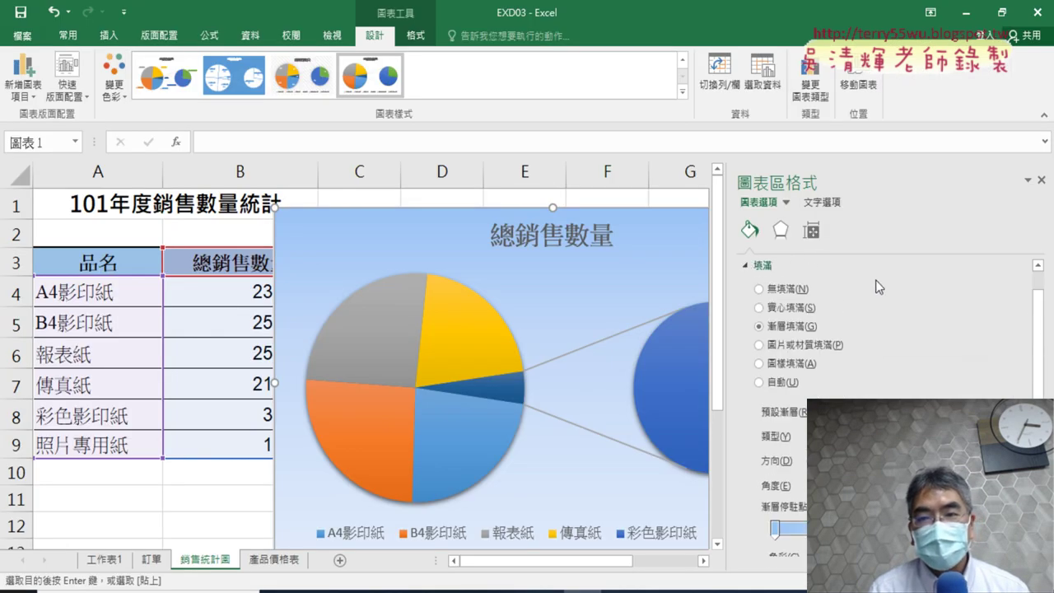
Step: Open the chart area's Border settings and turn on Rounded corners
click(746, 266)
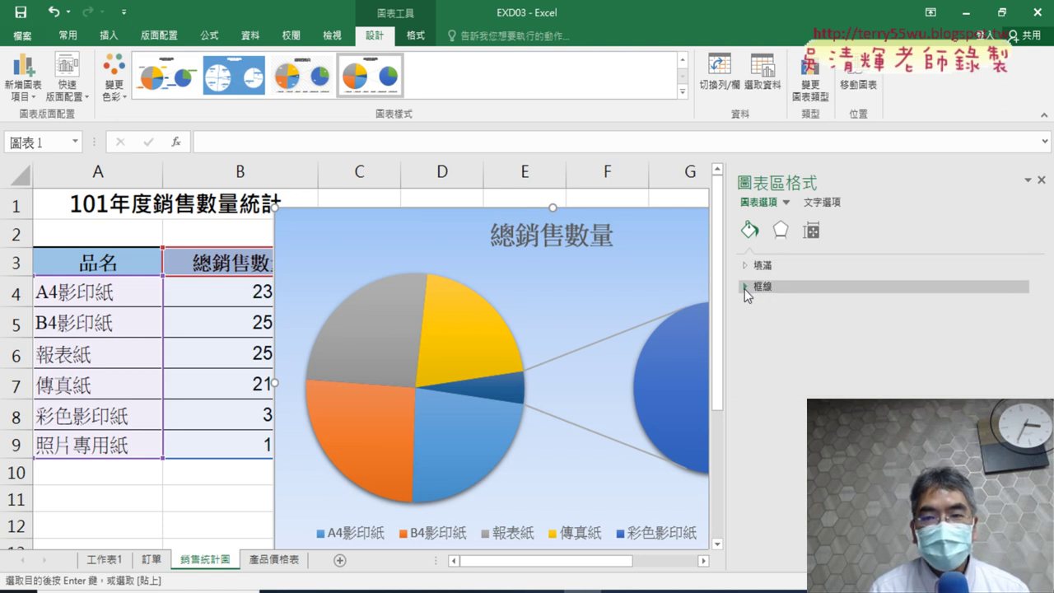
click(746, 286)
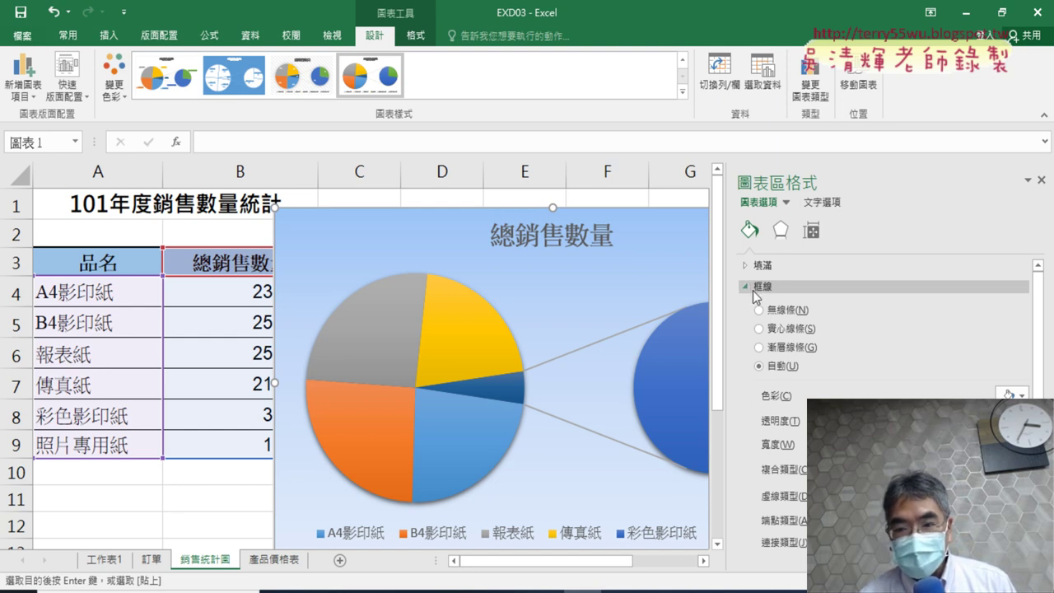
scroll(753, 485, down, 3)
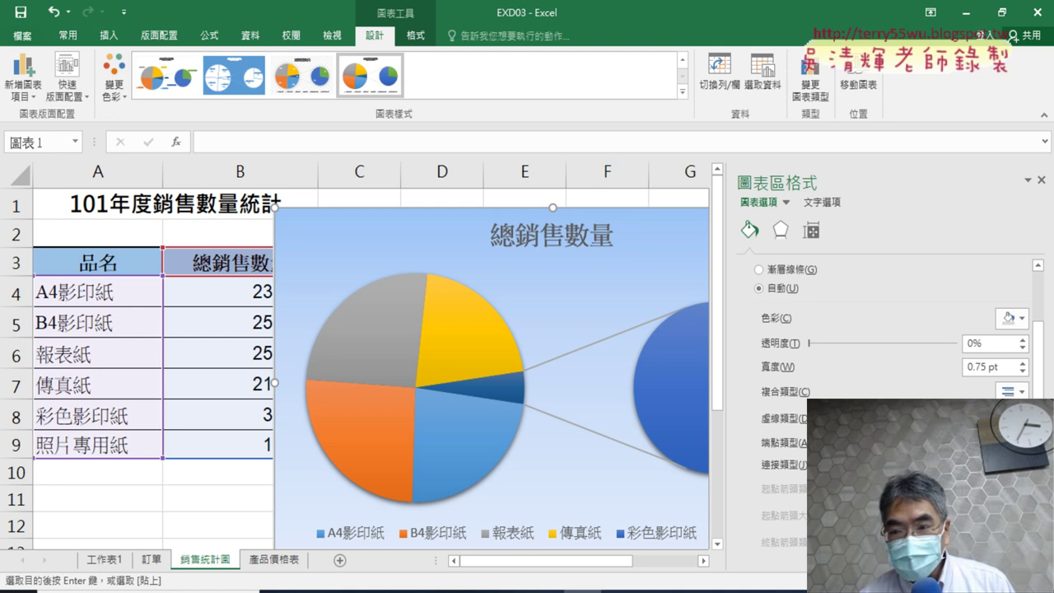
scroll(886, 346, down, 2)
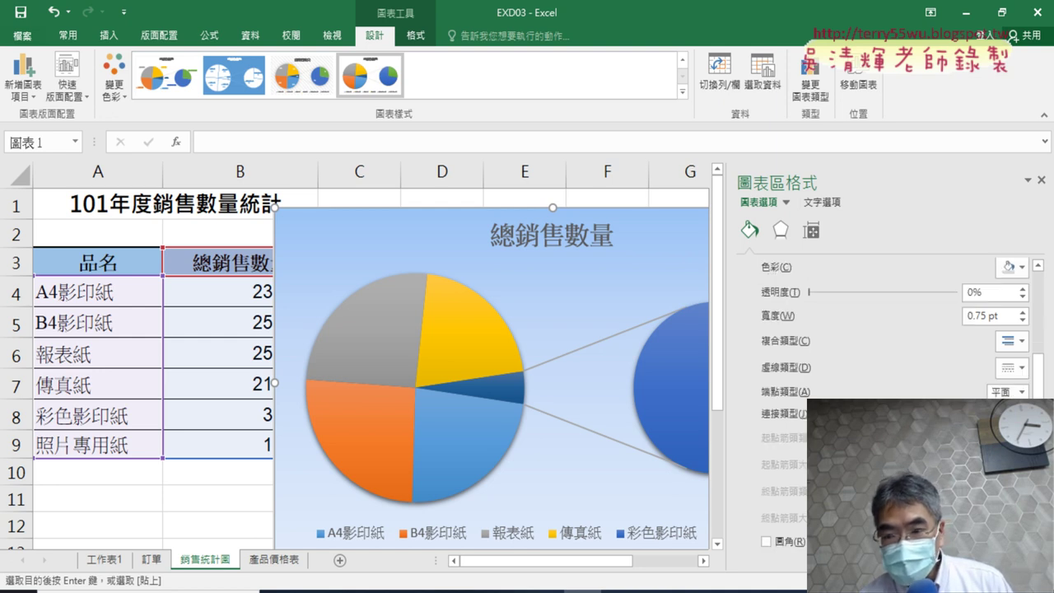
click(767, 542)
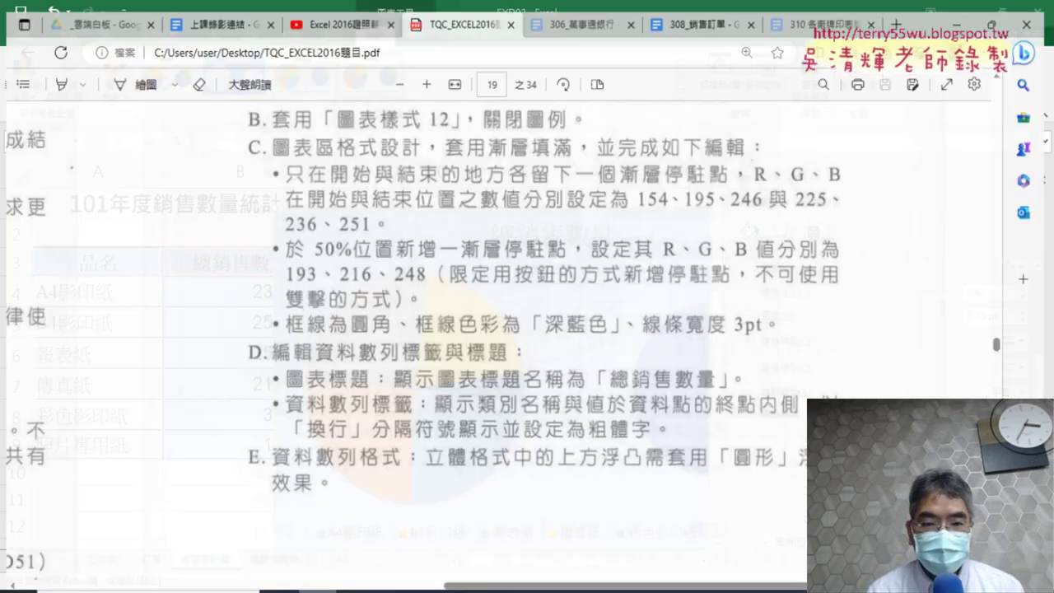
Step: Set the border width to 3 pt and its colour to dark blue, keeping corners rounded
key(alt+Tab)
key(alt+Tab)
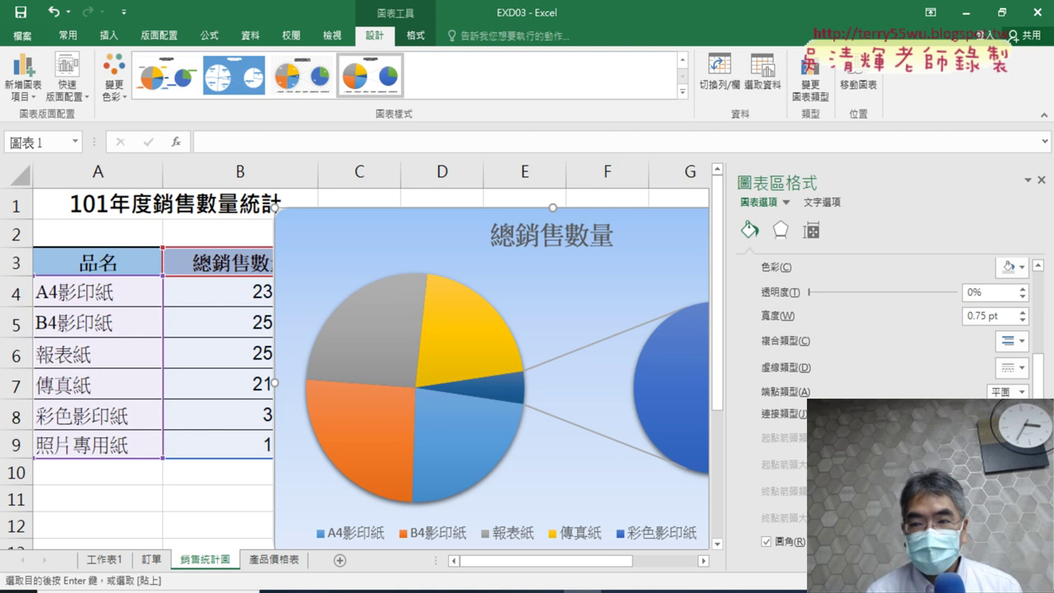
drag(990, 316, 938, 310)
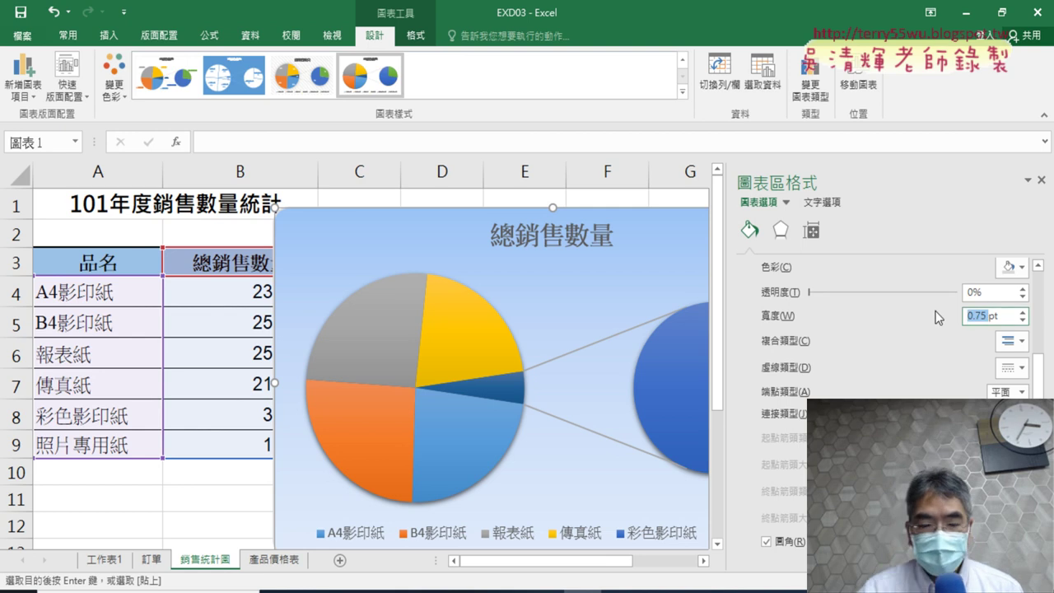
text(3)
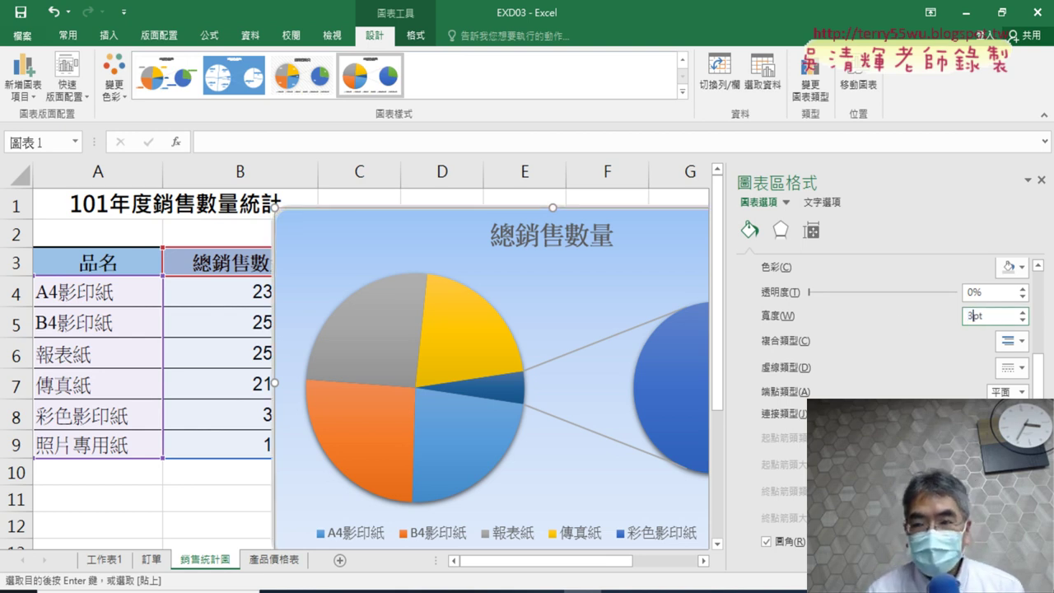
click(1012, 267)
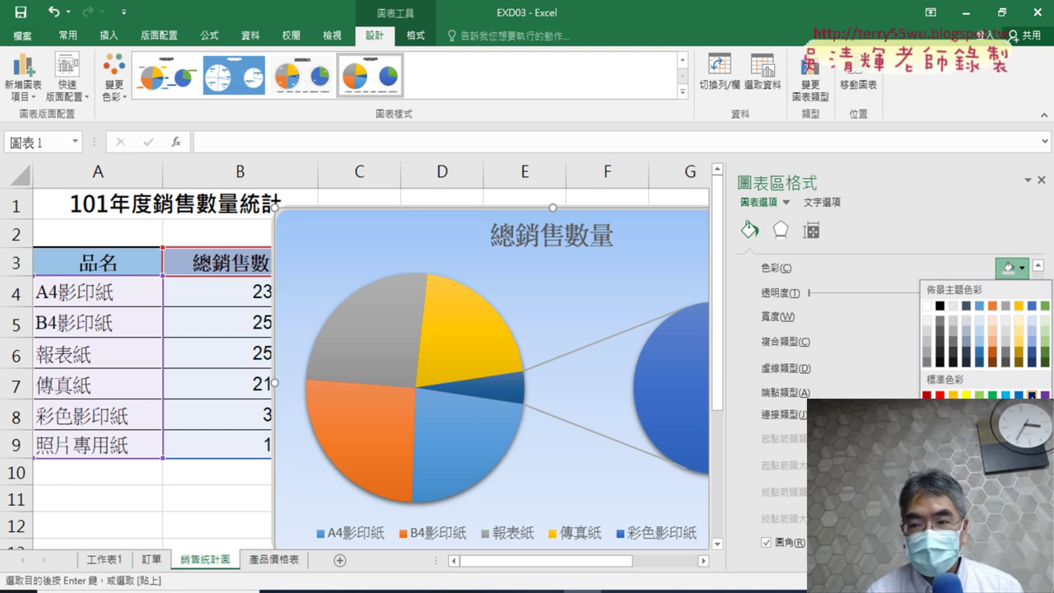
click(1033, 394)
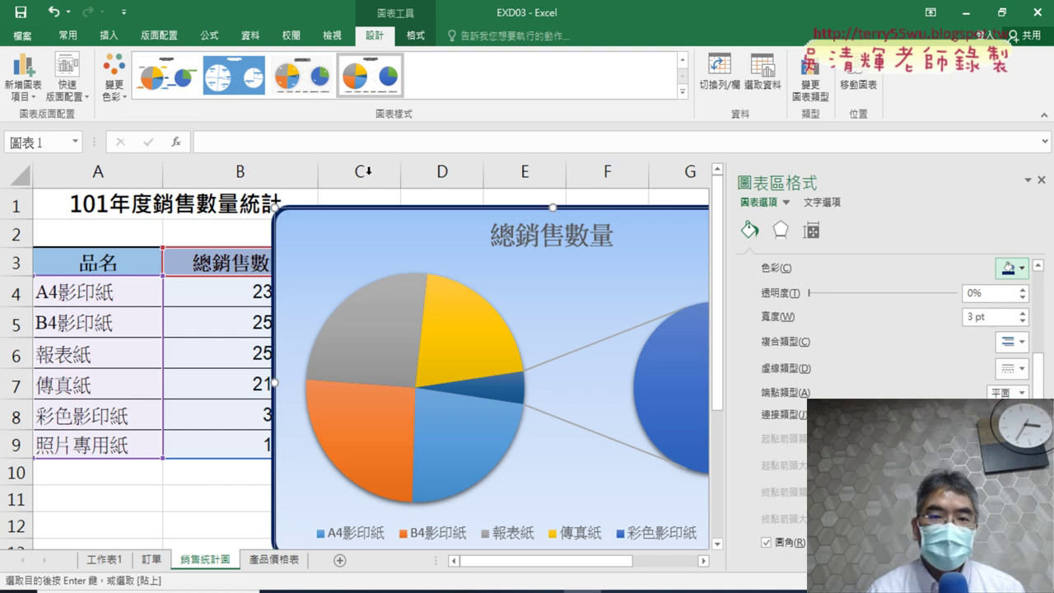
click(767, 543)
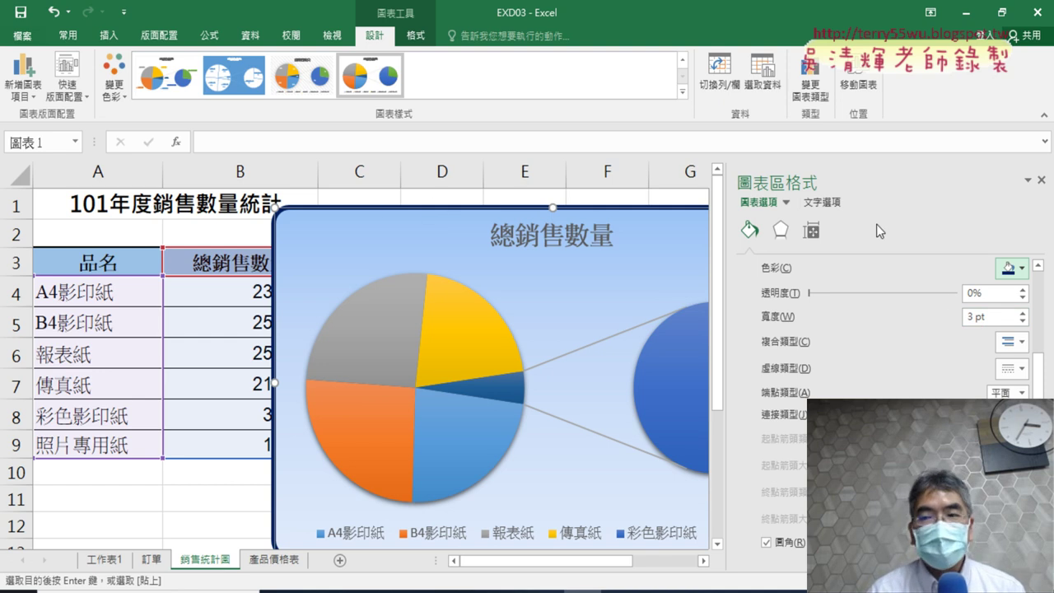
Step: Close the Format Chart Area pane and check the next requirement in the PDF
click(1042, 180)
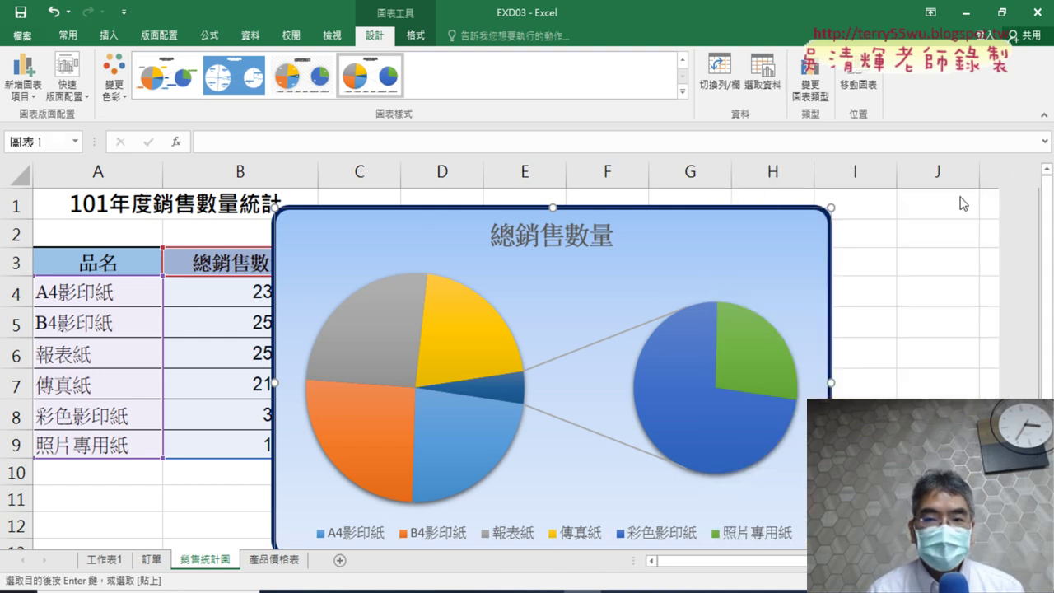
key(alt+Tab)
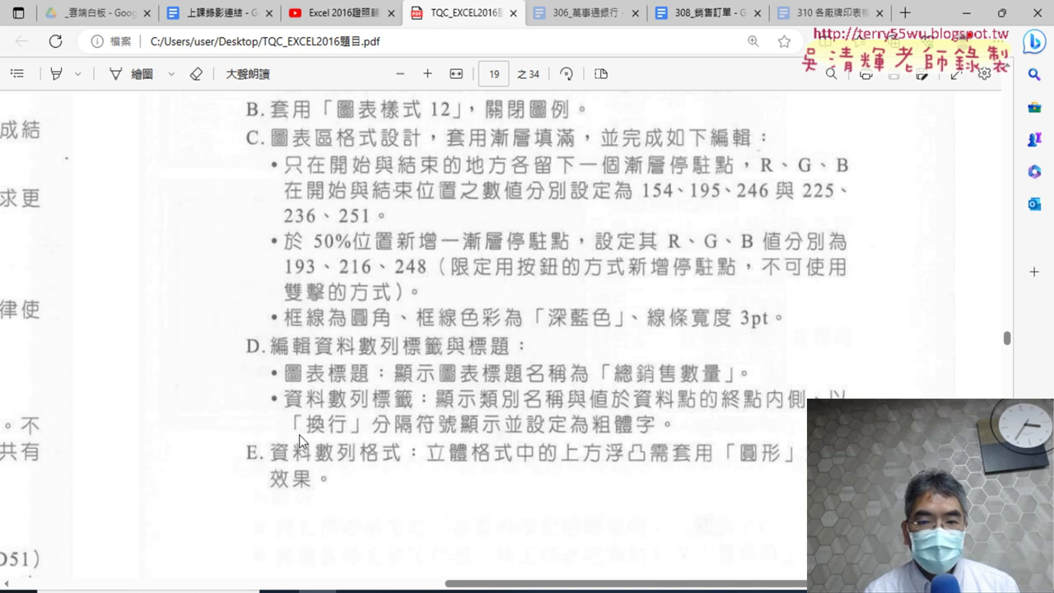
click(978, 11)
Step: Select the 總銷售數量 chart title via Chart Elements, then recheck the PDF
click(853, 222)
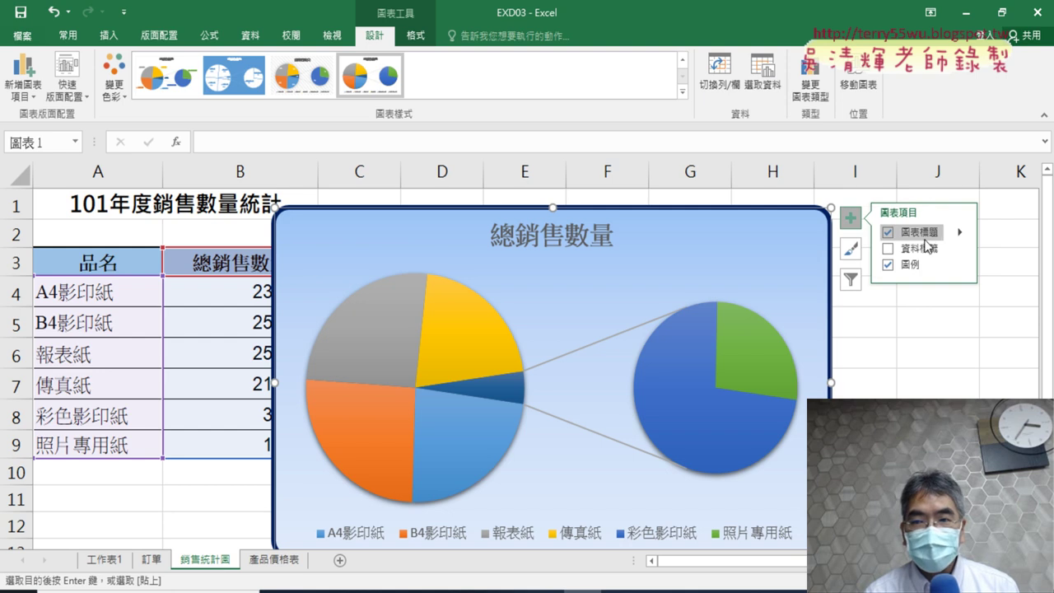
click(586, 234)
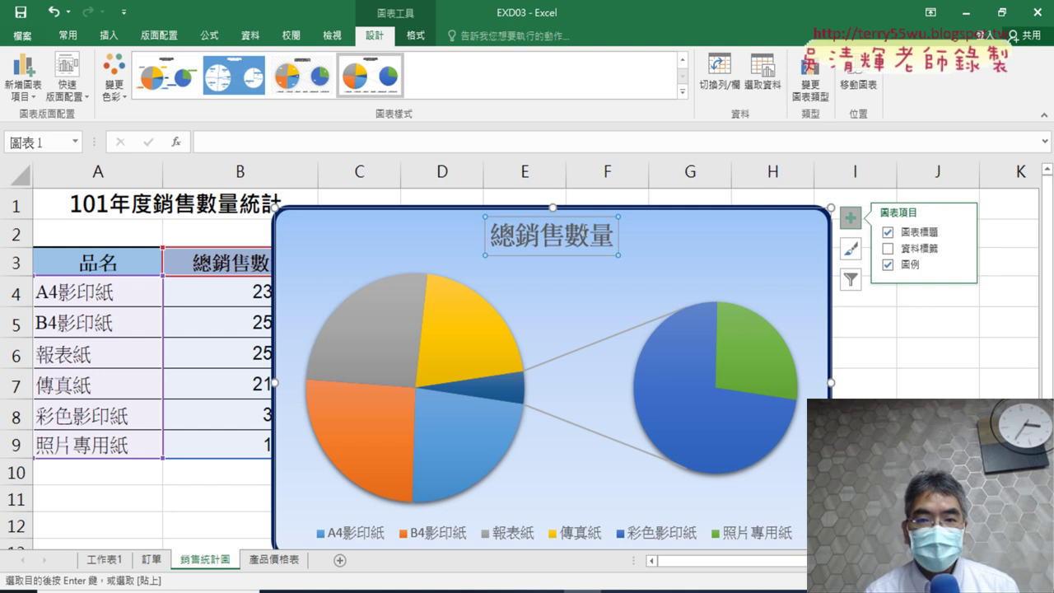
click(355, 592)
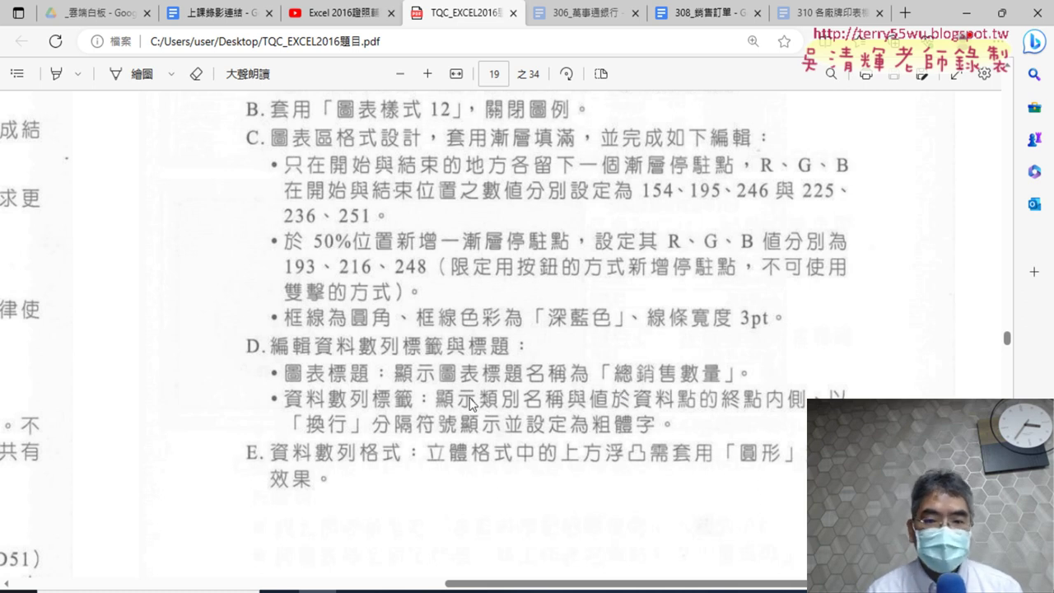
click(980, 12)
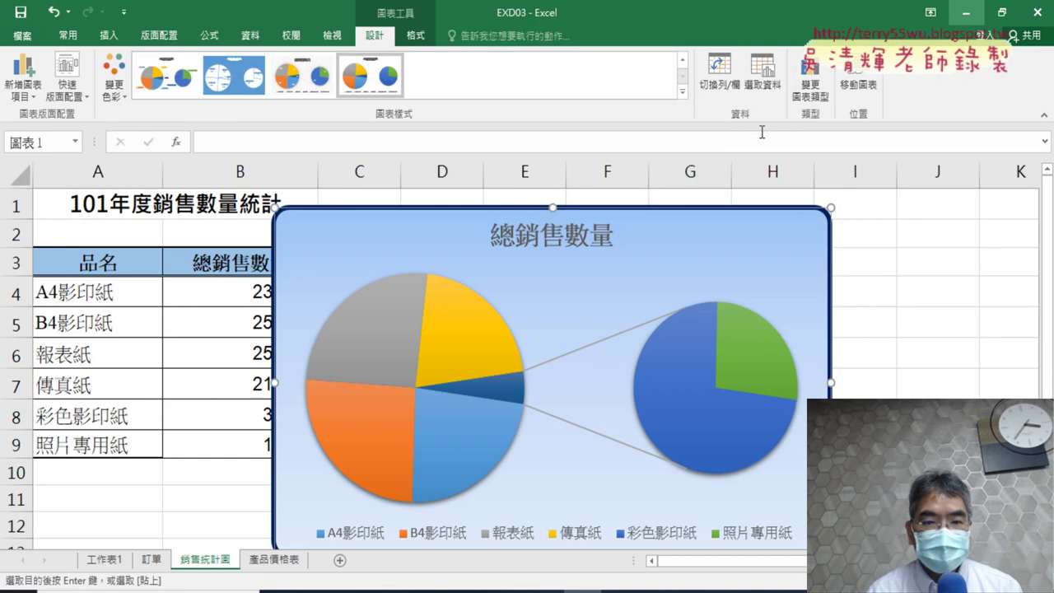
Step: Select the pie series and open, then close, its Format Data Series options
click(472, 338)
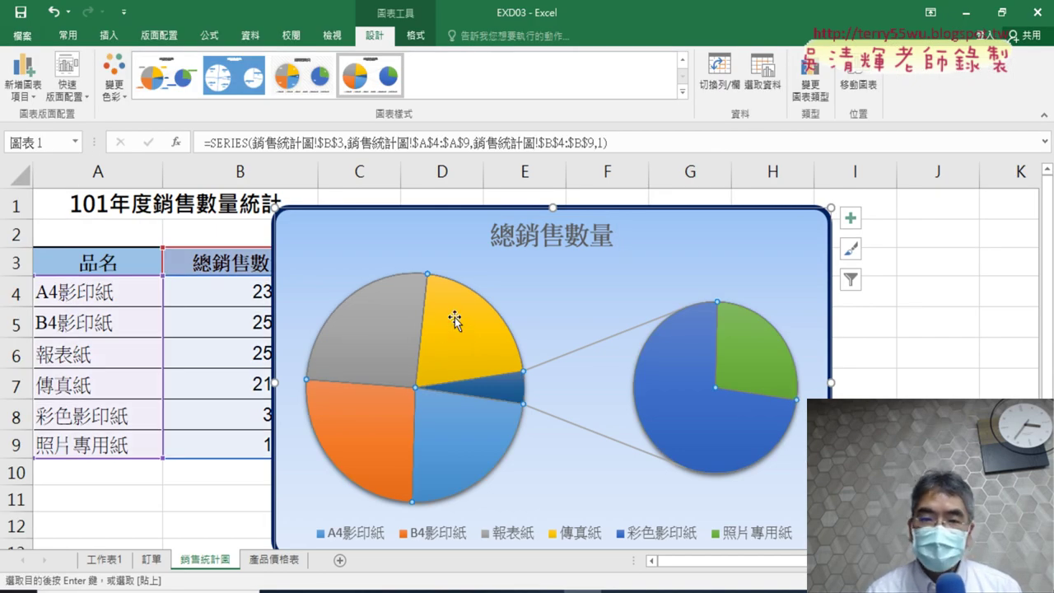
right_click(457, 322)
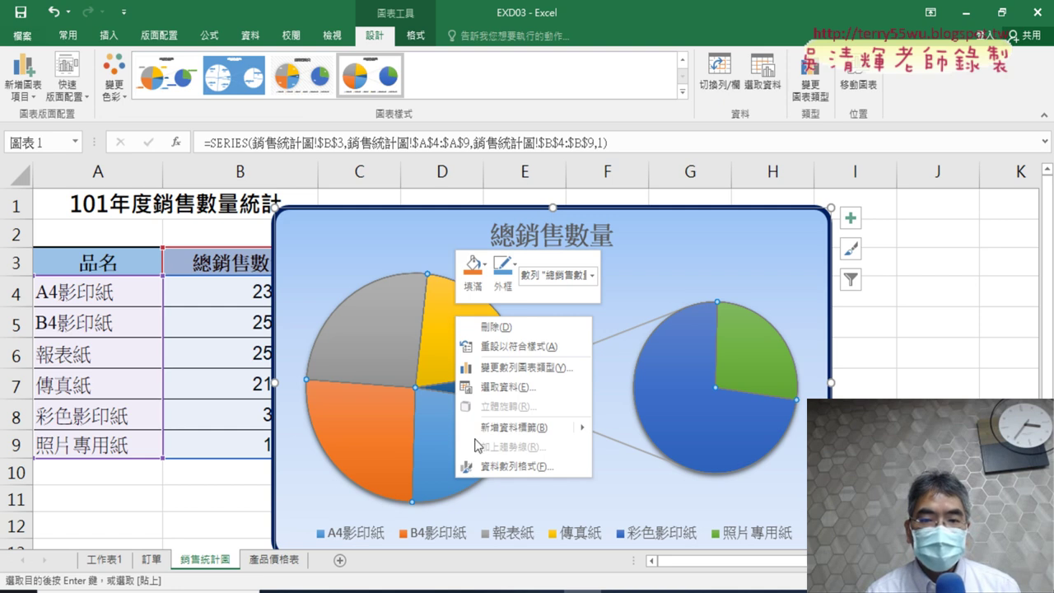
click(530, 467)
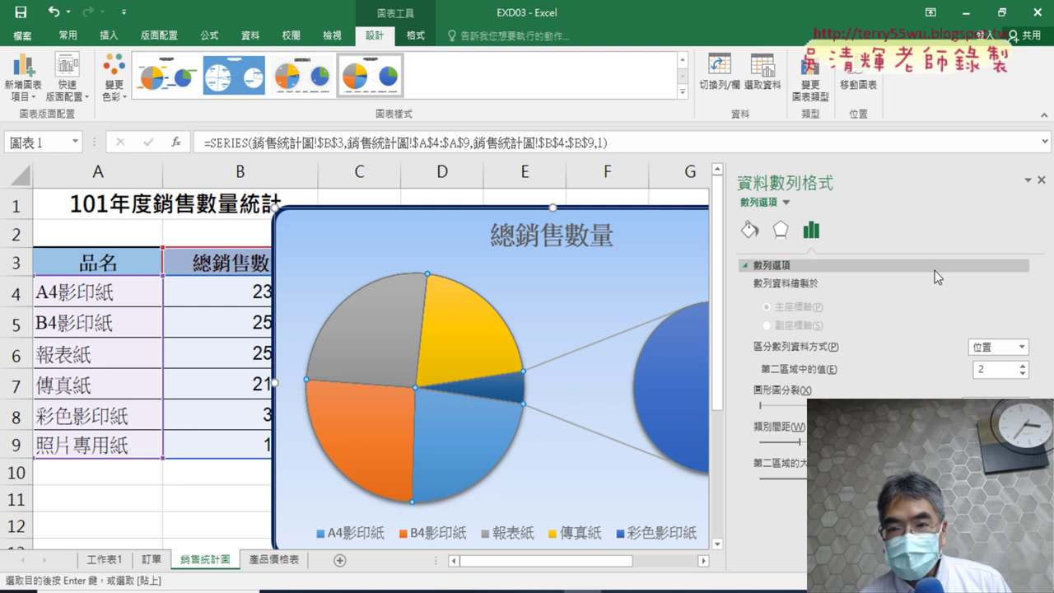
click(1041, 180)
Step: Add Inside End data labels to the slices and nudge the chart up and right
click(852, 219)
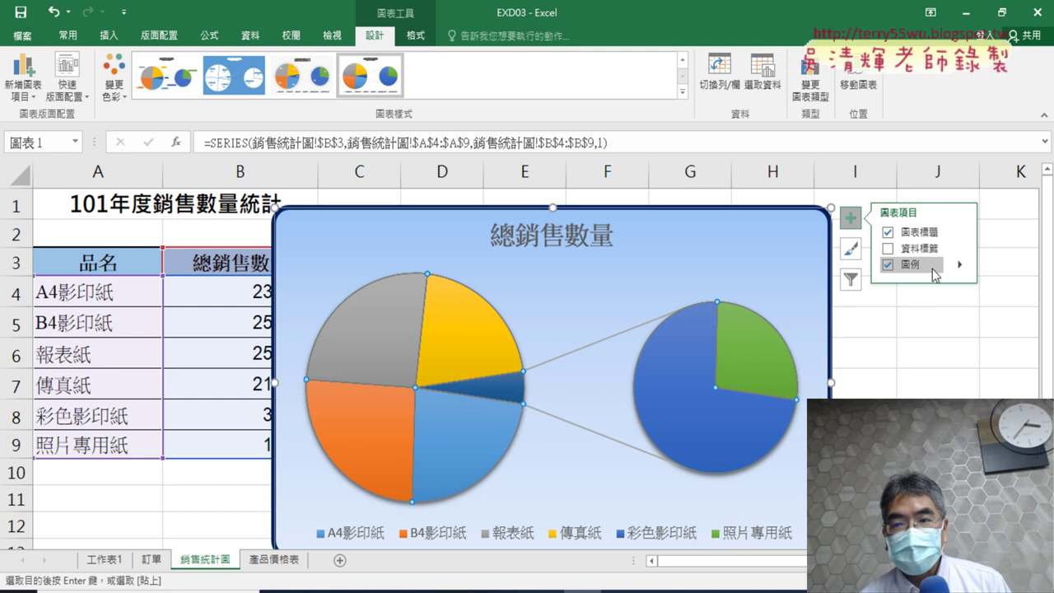
click(962, 253)
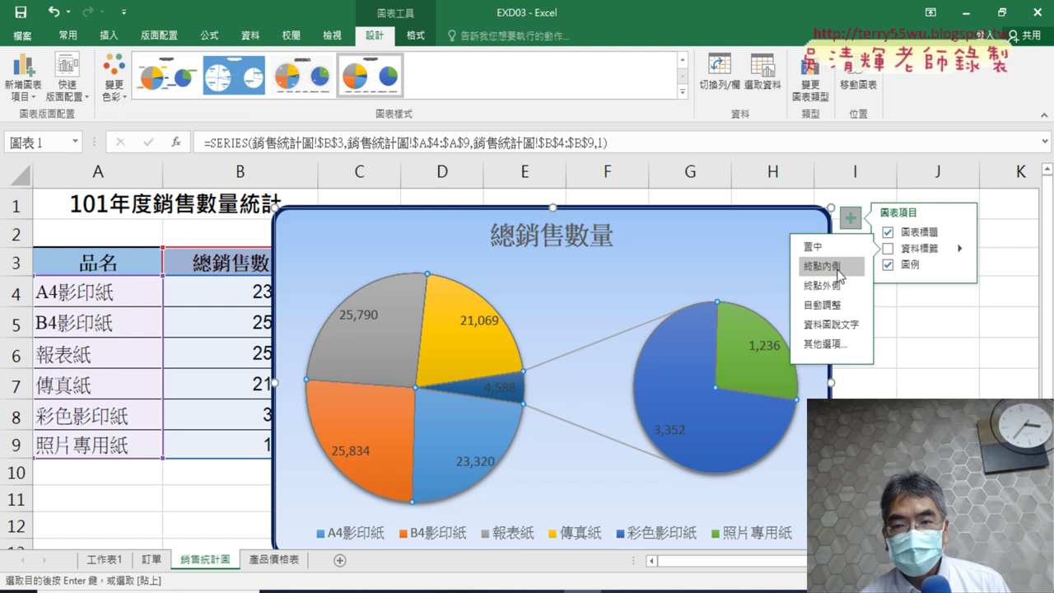
click(838, 268)
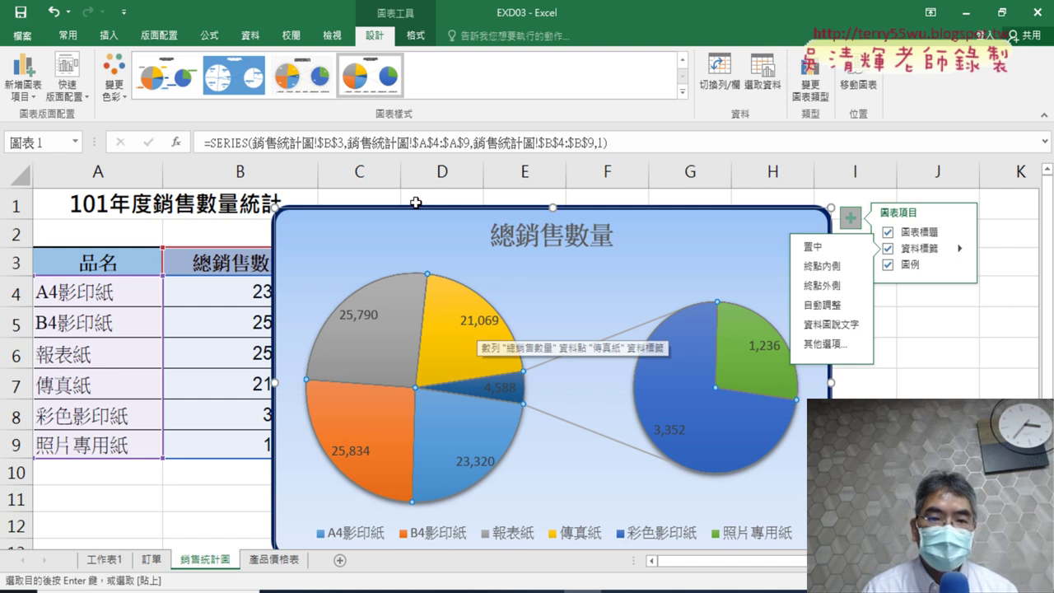
mouse_move(416, 203)
mouse_down()
mouse_move(467, 200)
mouse_move(457, 209)
mouse_up()
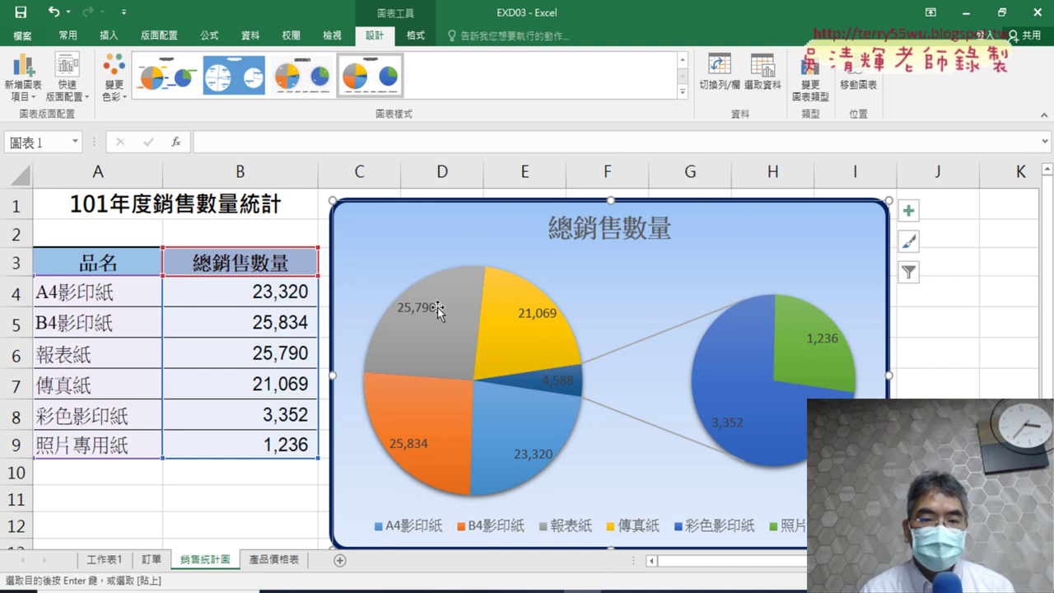
click(318, 586)
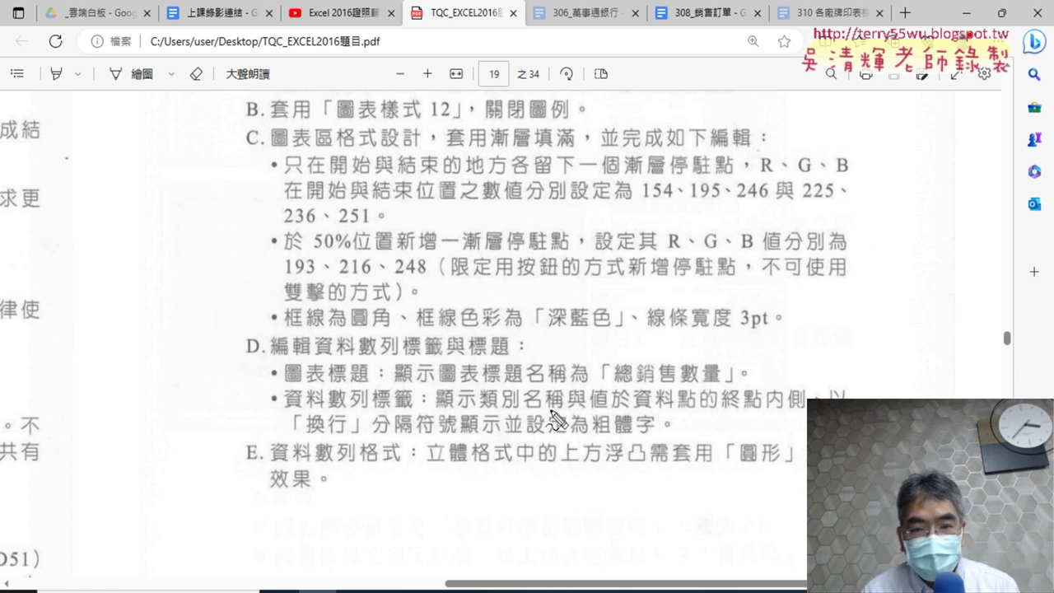
drag(554, 418, 554, 418)
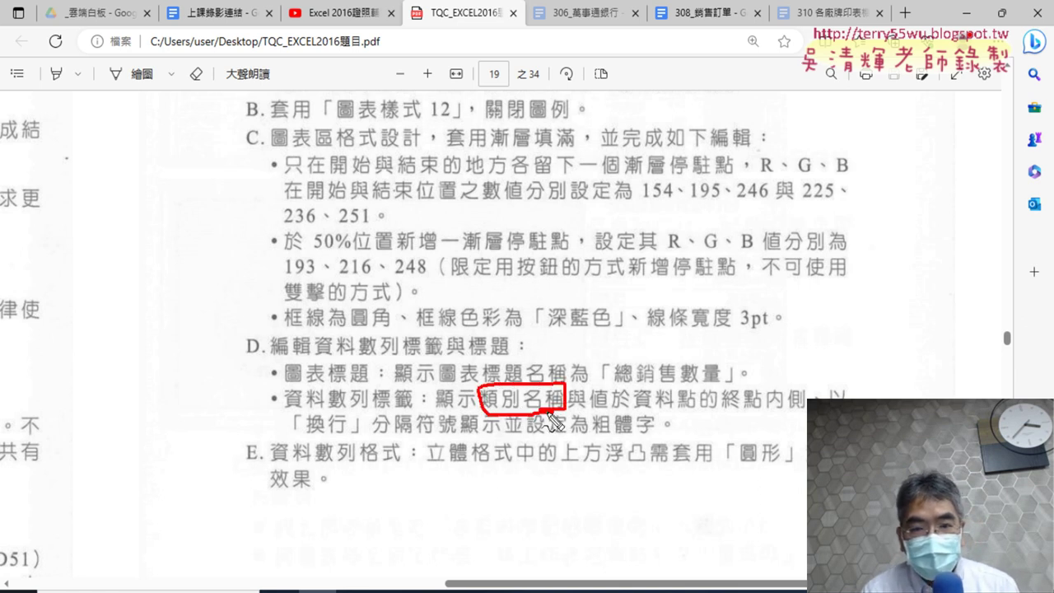
mouse_move(610, 412)
mouse_down()
mouse_move(590, 388)
mouse_move(611, 410)
mouse_up()
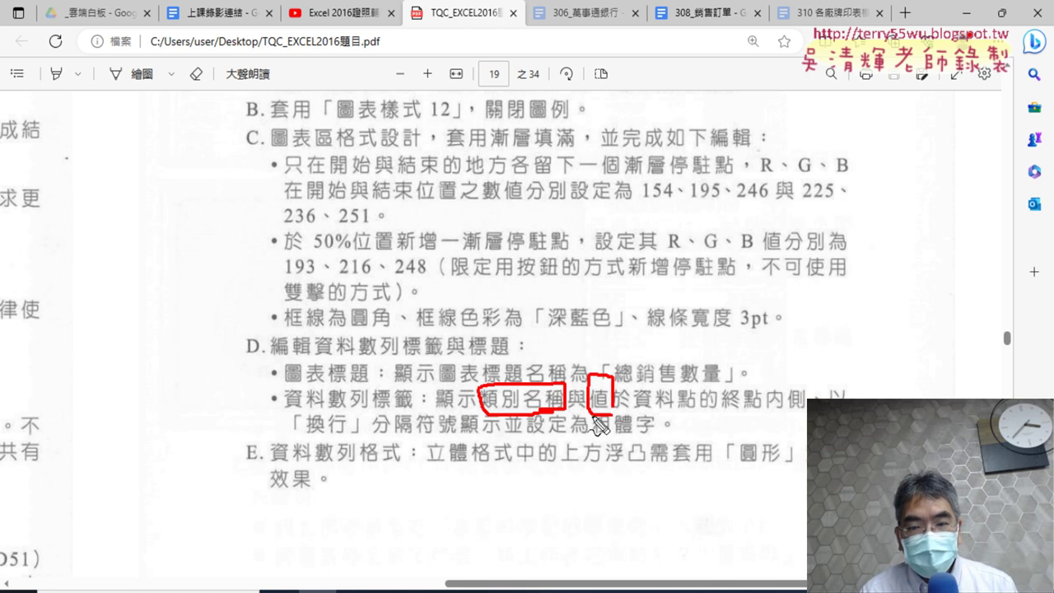
key(Escape)
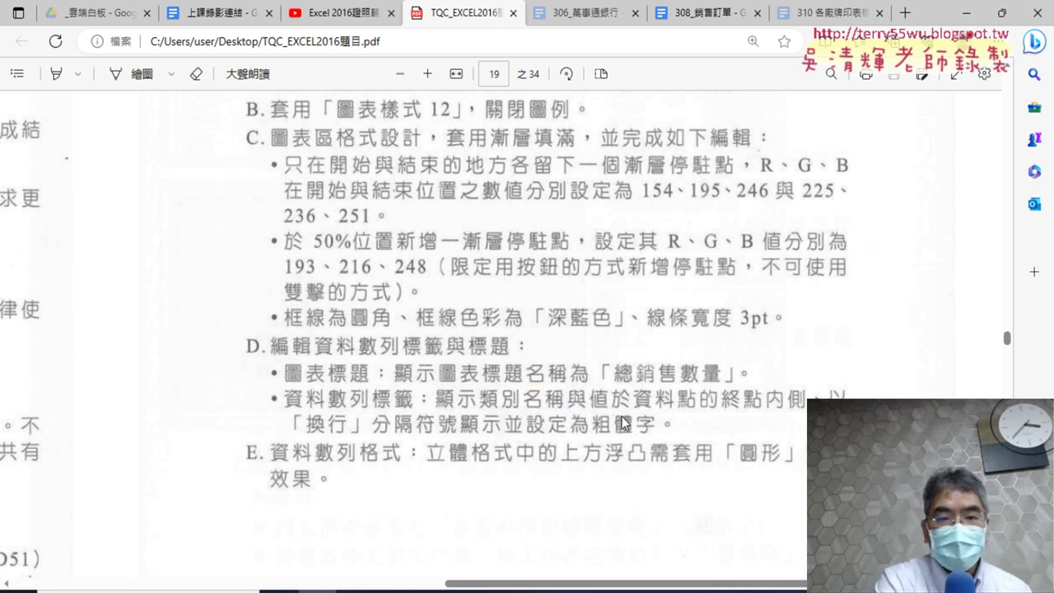
click(962, 10)
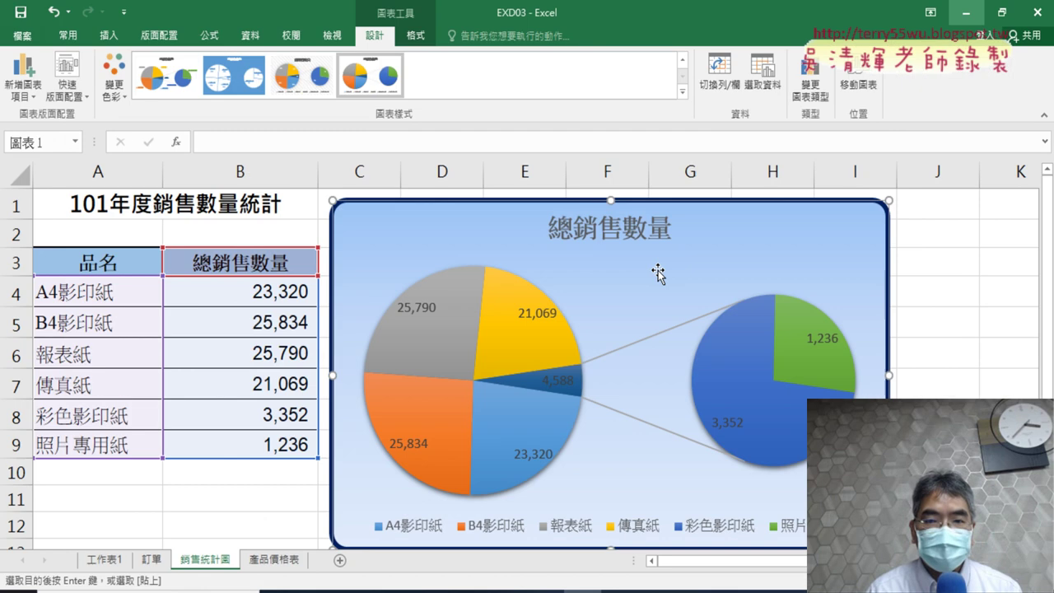
Step: Select the pie's data labels and open 資料標籤格式 (Format Data Labels)
click(543, 317)
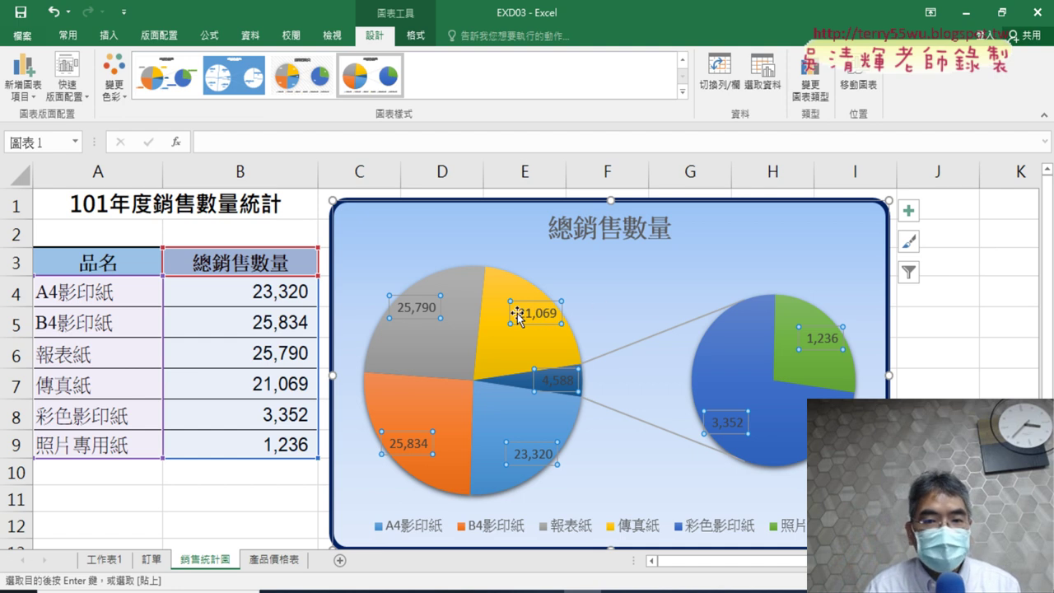
right_click(540, 316)
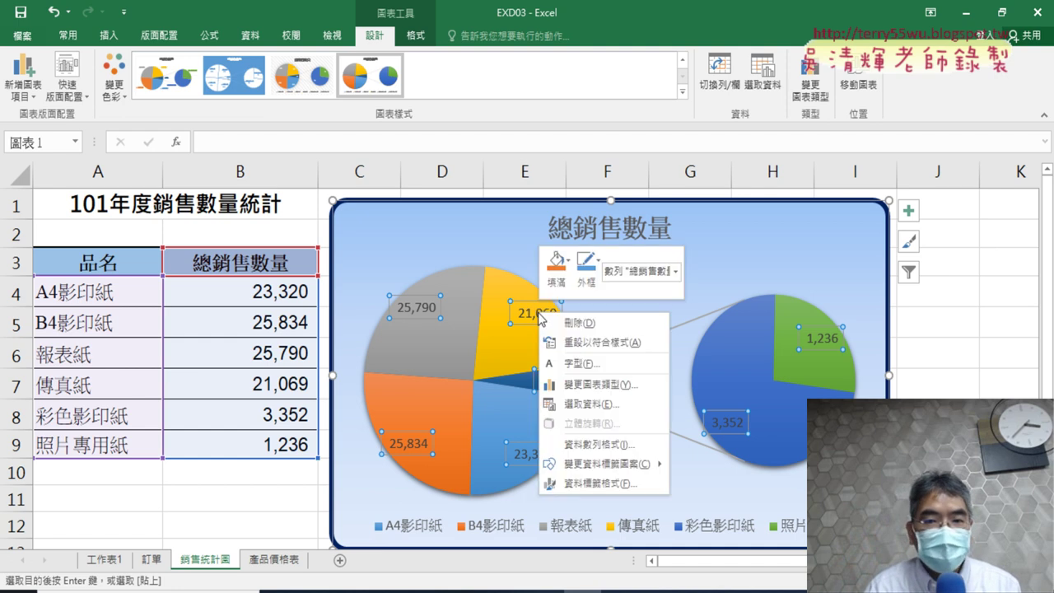
click(606, 486)
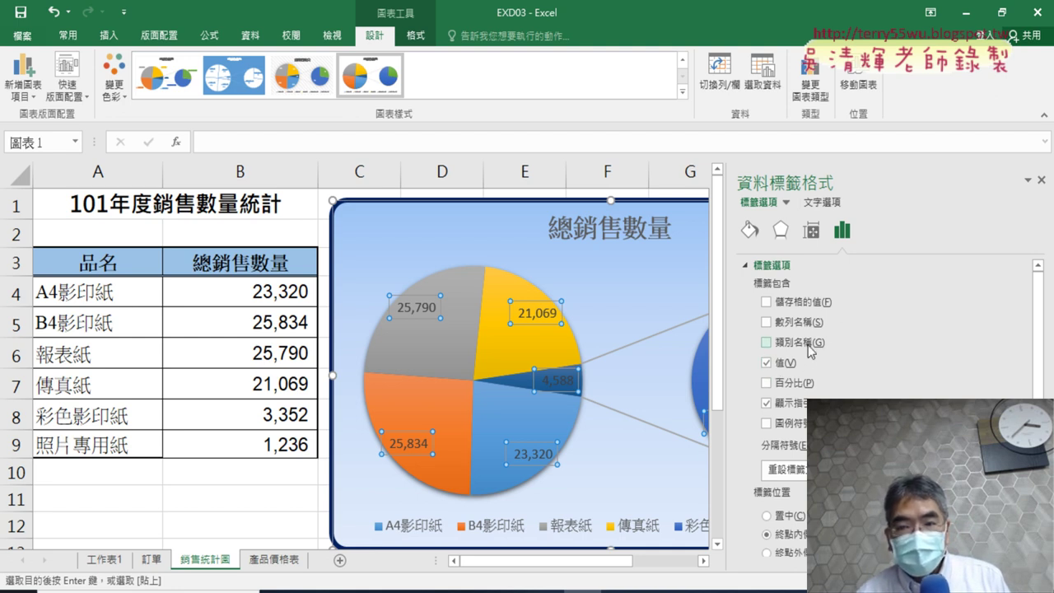
Step: Review the exam PDF, then add 類別名稱 (Category Name) to the data labels
key(alt+Tab)
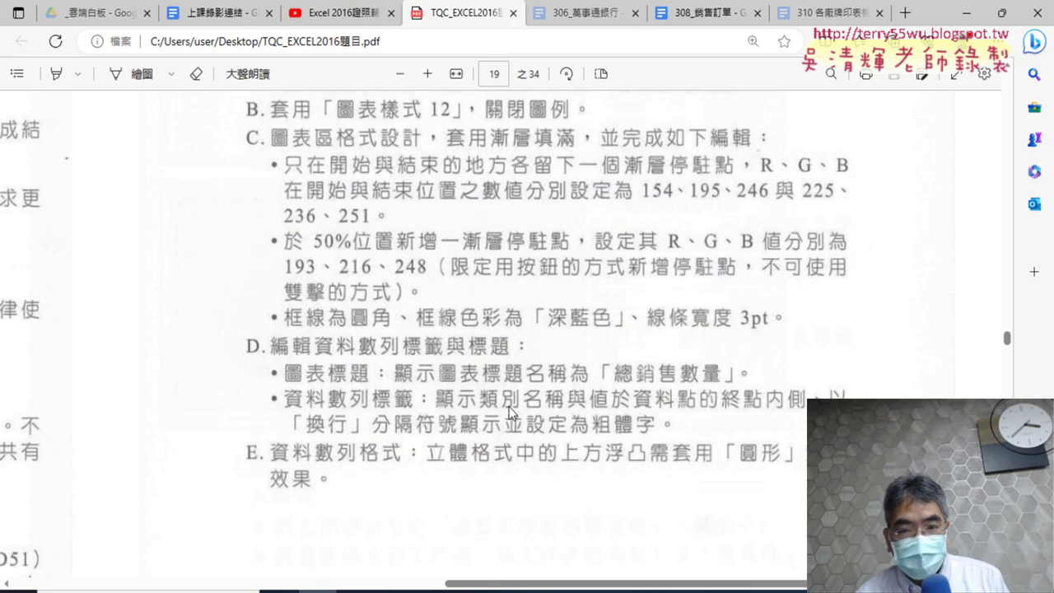
key(alt+Tab)
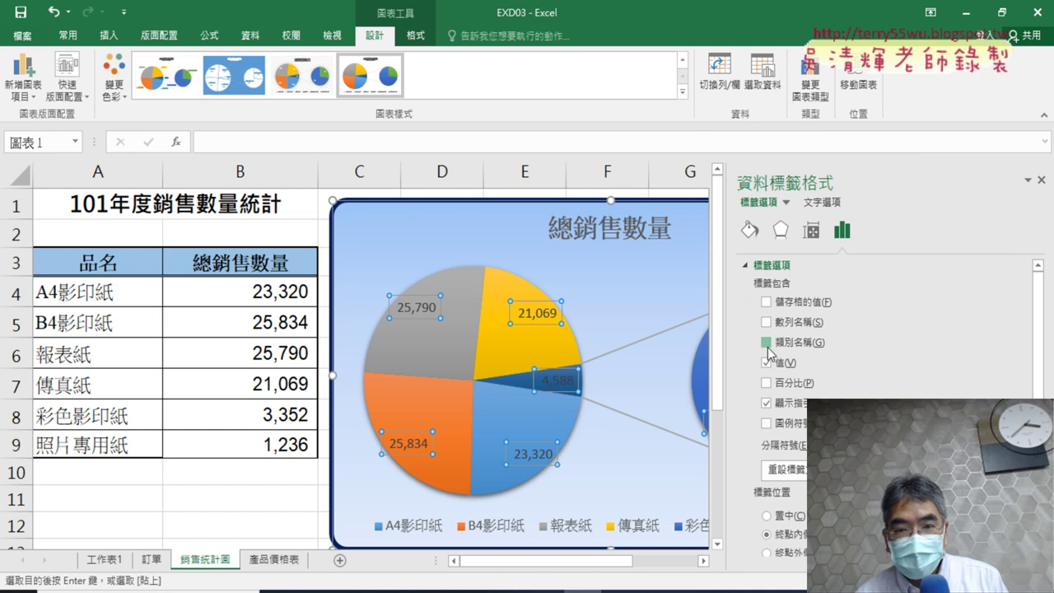
click(767, 344)
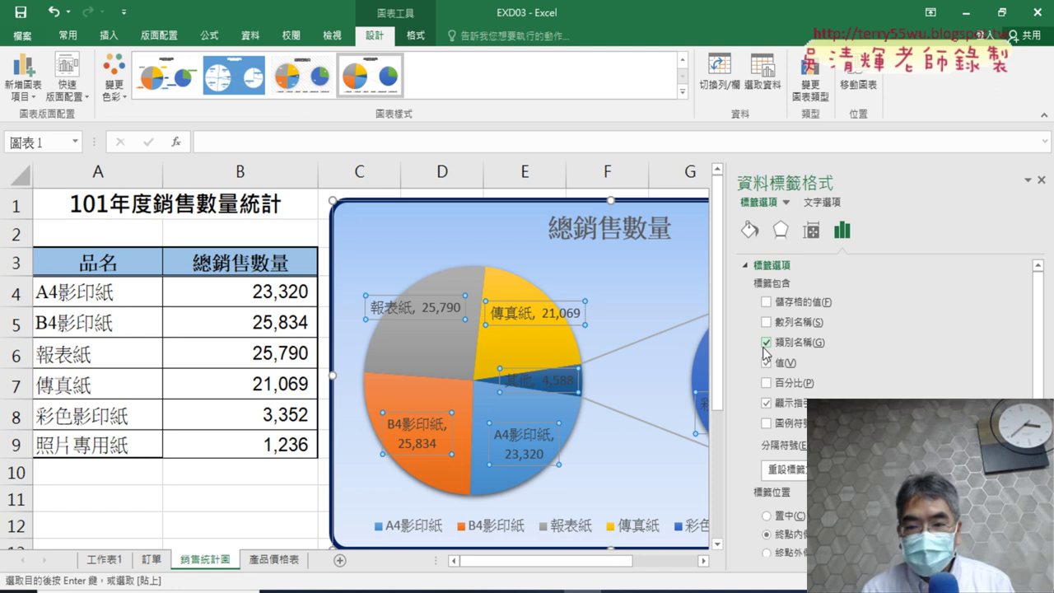
Step: Set the label separator to (換行) so name and value sit on separate lines, then recheck the PDF
scroll(824, 370, down, 2)
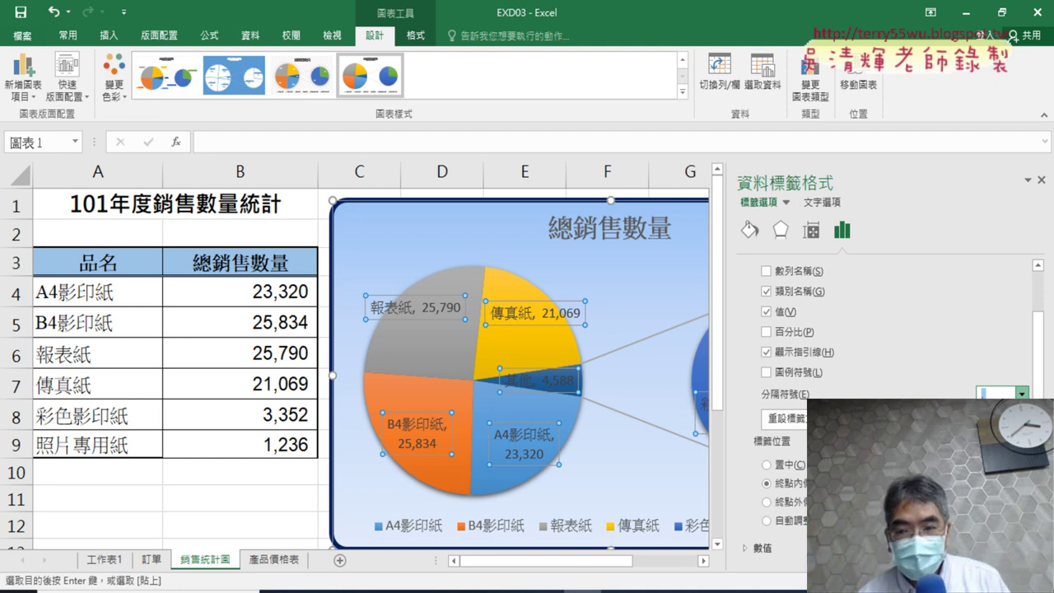
key(Down)
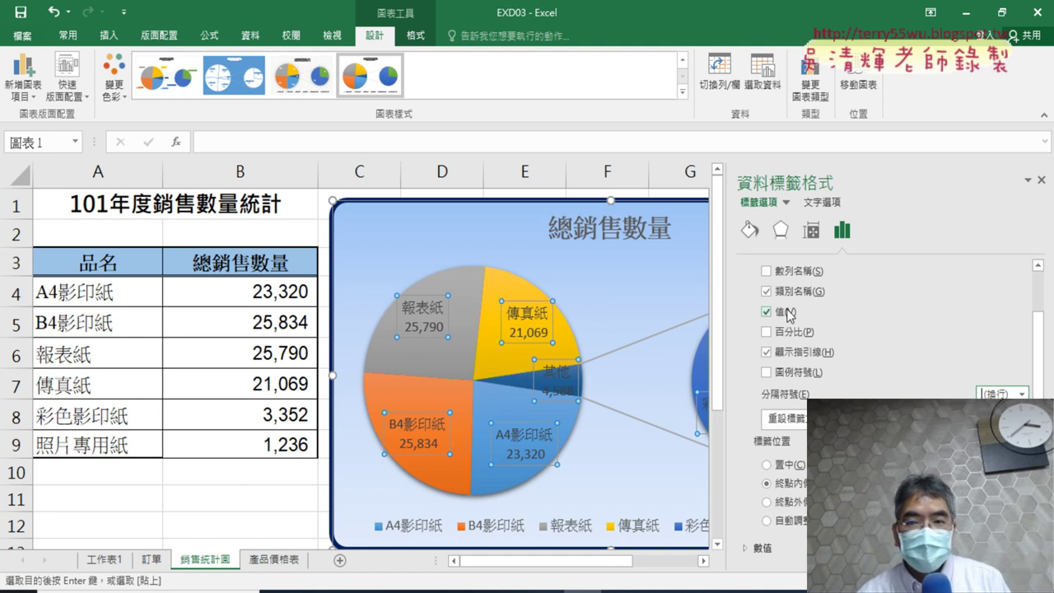
scroll(792, 316, up, 1)
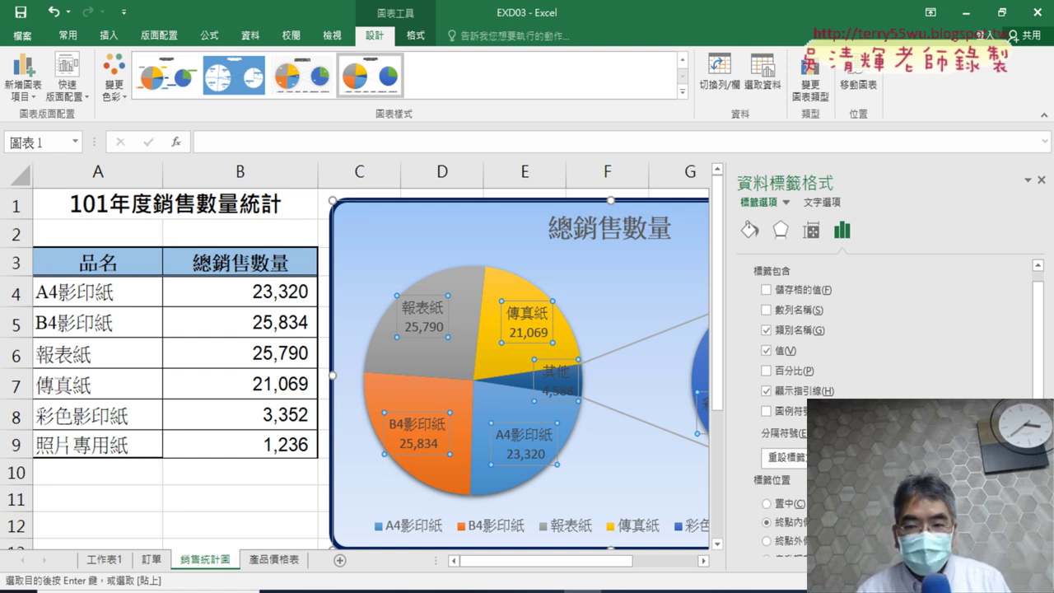
scroll(890, 371, down, 1)
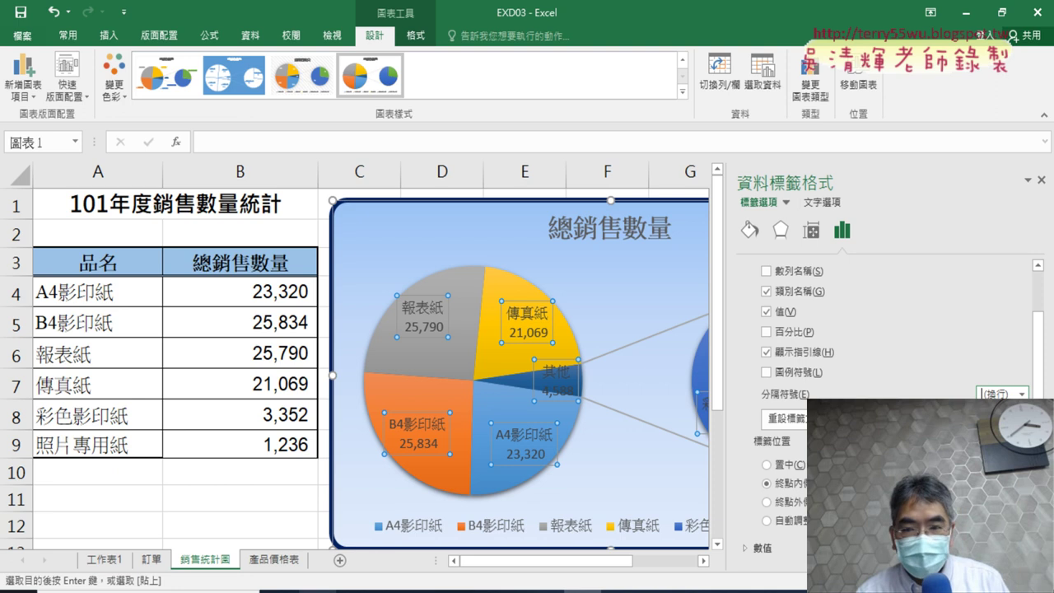
key(alt+Tab)
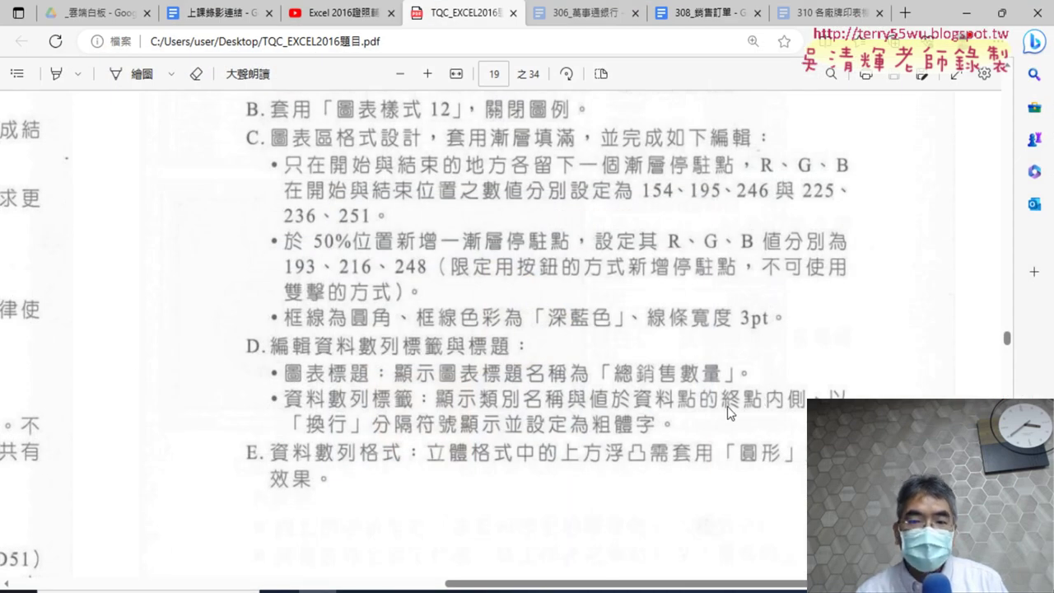
Step: Try 終點外側, then keep the data labels at 終點內側 (Inside End) and close the label pane
key(alt+Tab)
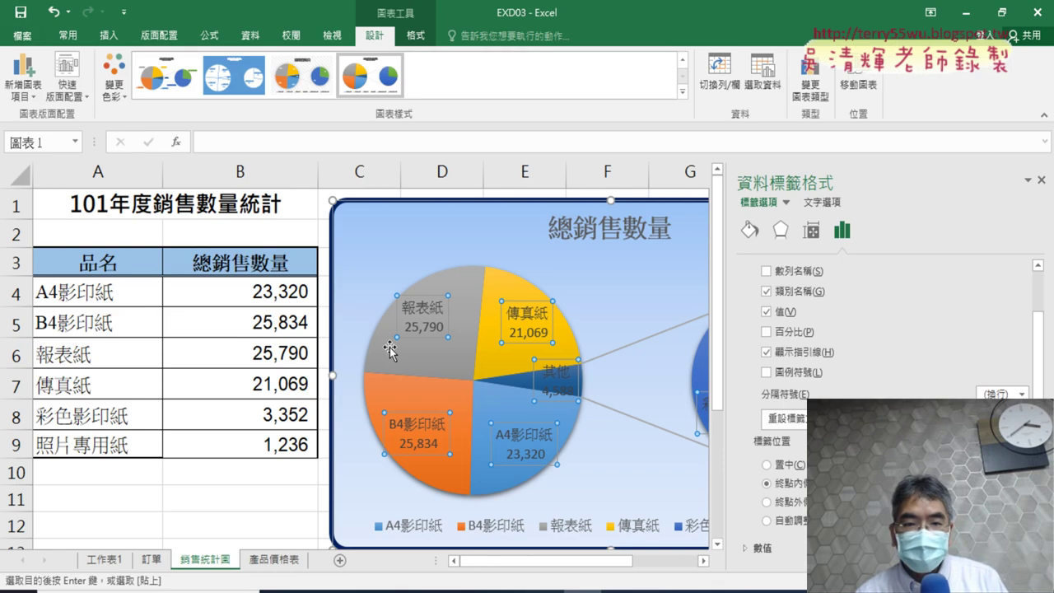
click(768, 501)
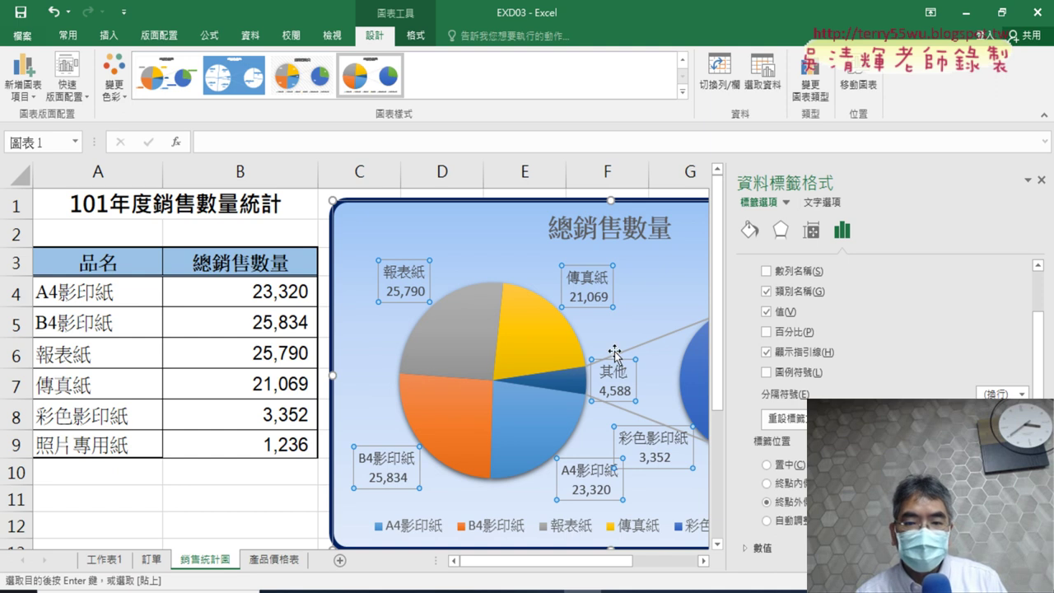
click(768, 485)
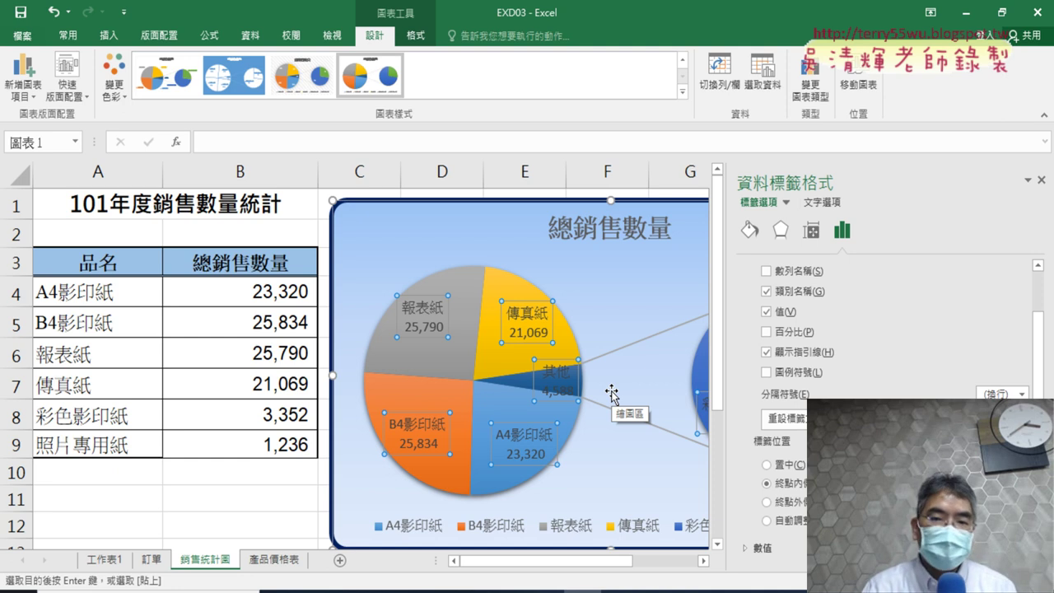
click(1042, 180)
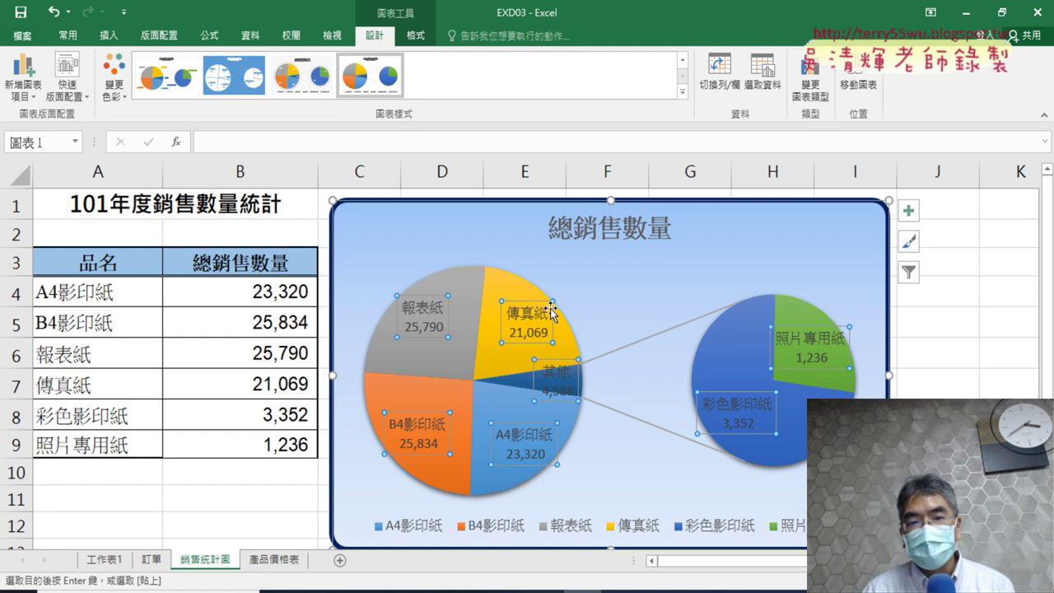
Step: Open 資料標籤格式 from a data label's shortcut menu, review the exam PDF, and return to Excel
right_click(521, 315)
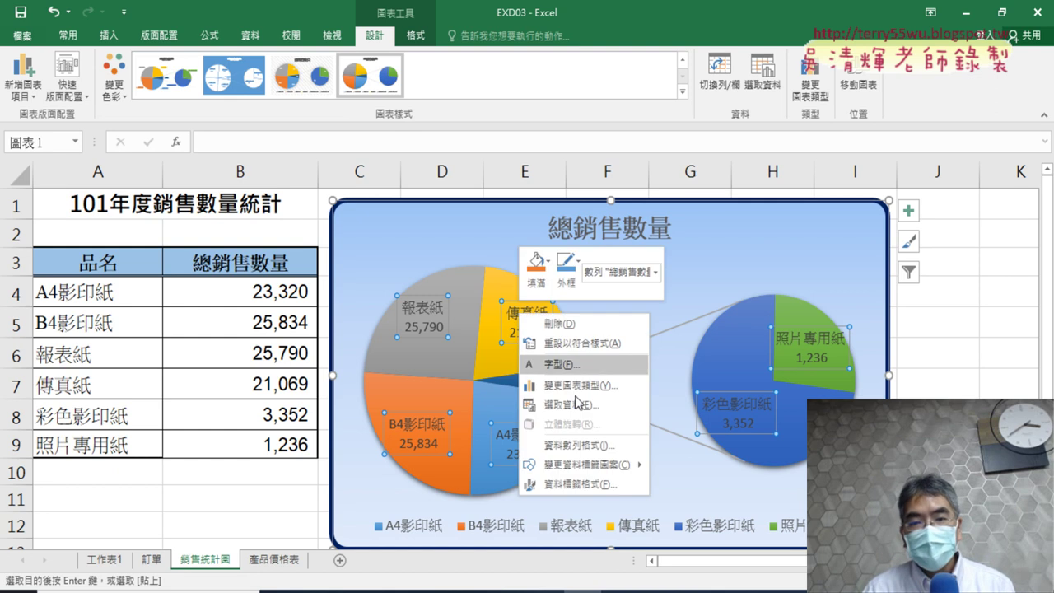
click(581, 484)
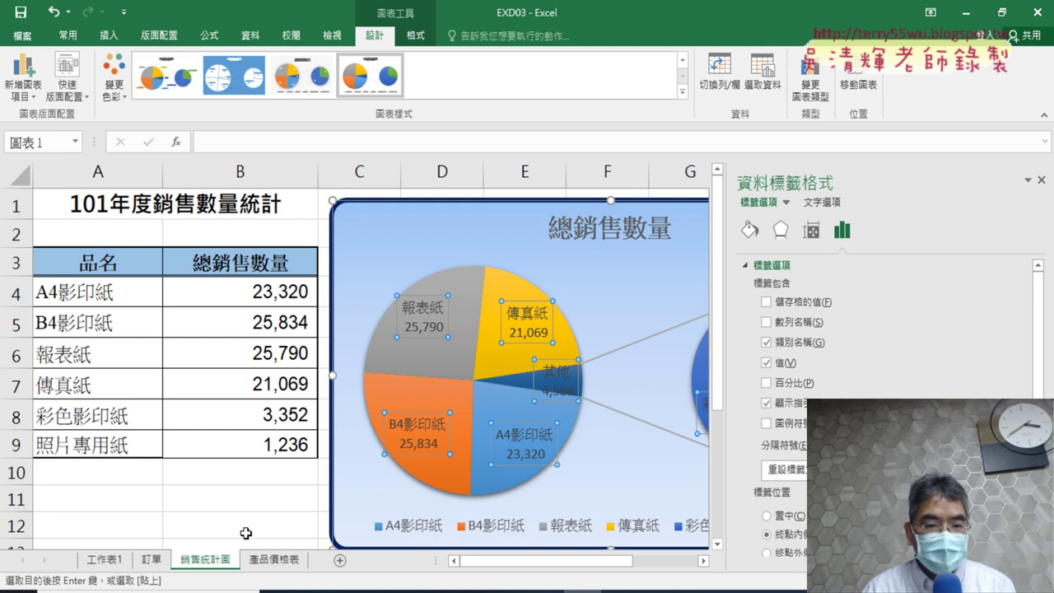
click(318, 592)
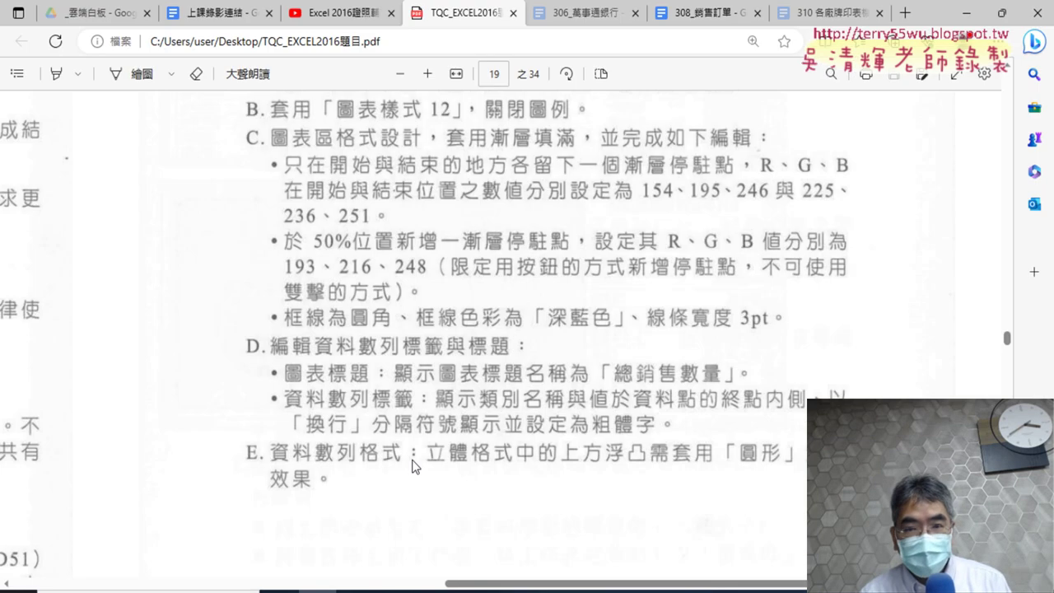
scroll(504, 208, up, 1)
scroll(502, 210, up, 2)
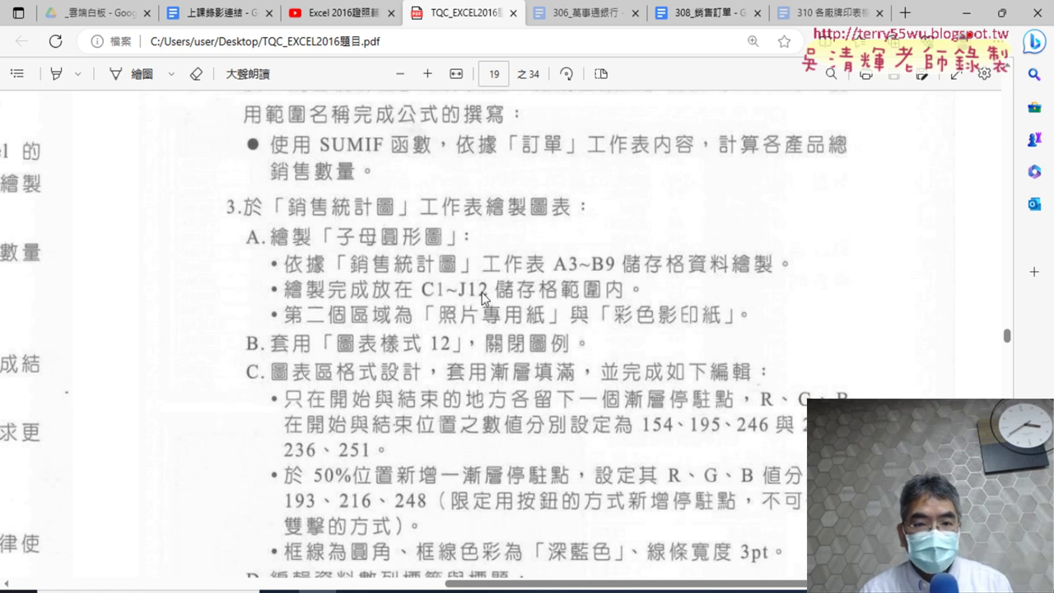
click(969, 13)
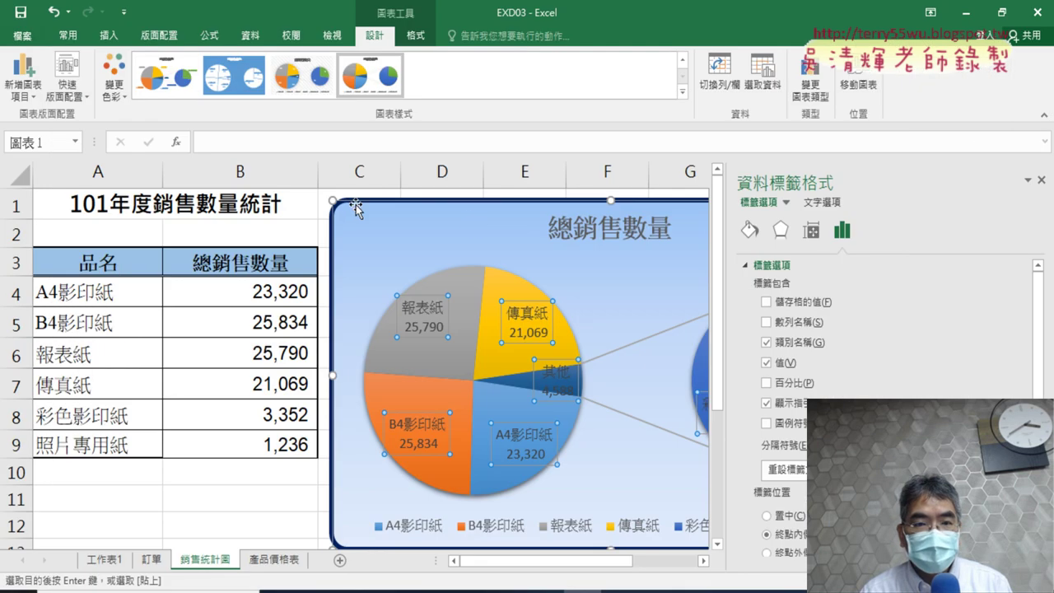
Step: Close the label pane, stretch the chart to cover C1:J12, and check the PDF instructions
click(1042, 182)
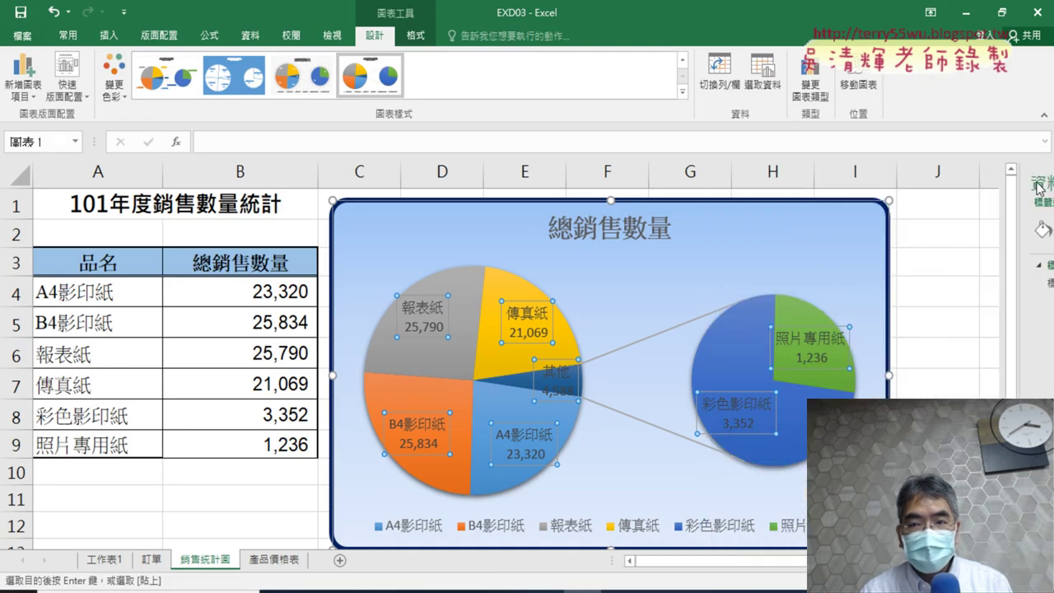
scroll(1014, 378, down, 3)
scroll(977, 365, up, 1)
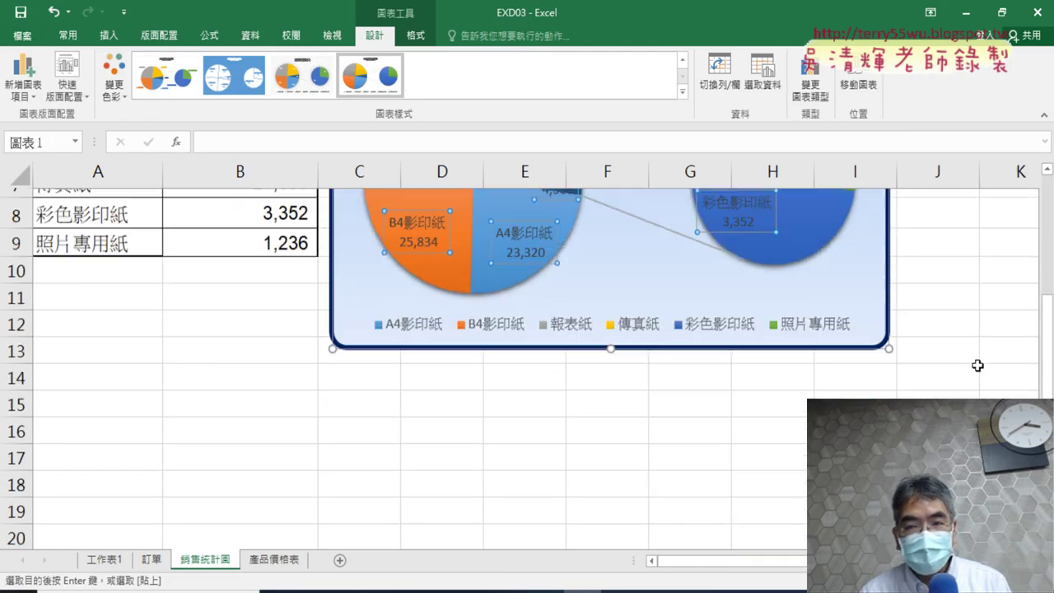
mouse_move(892, 371)
mouse_down()
mouse_move(926, 339)
mouse_move(973, 351)
mouse_up()
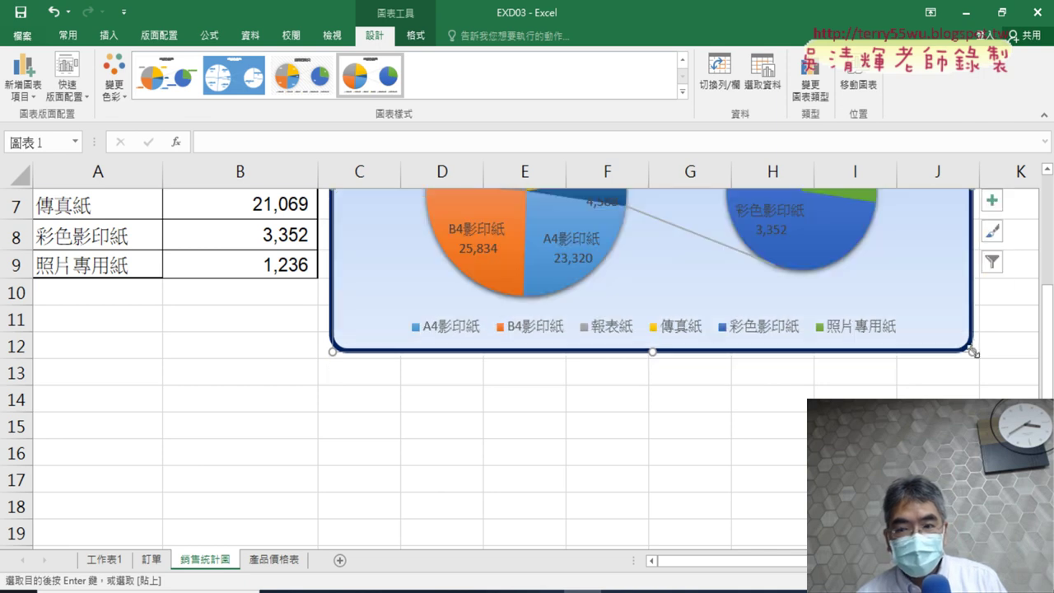
scroll(1009, 334, up, 2)
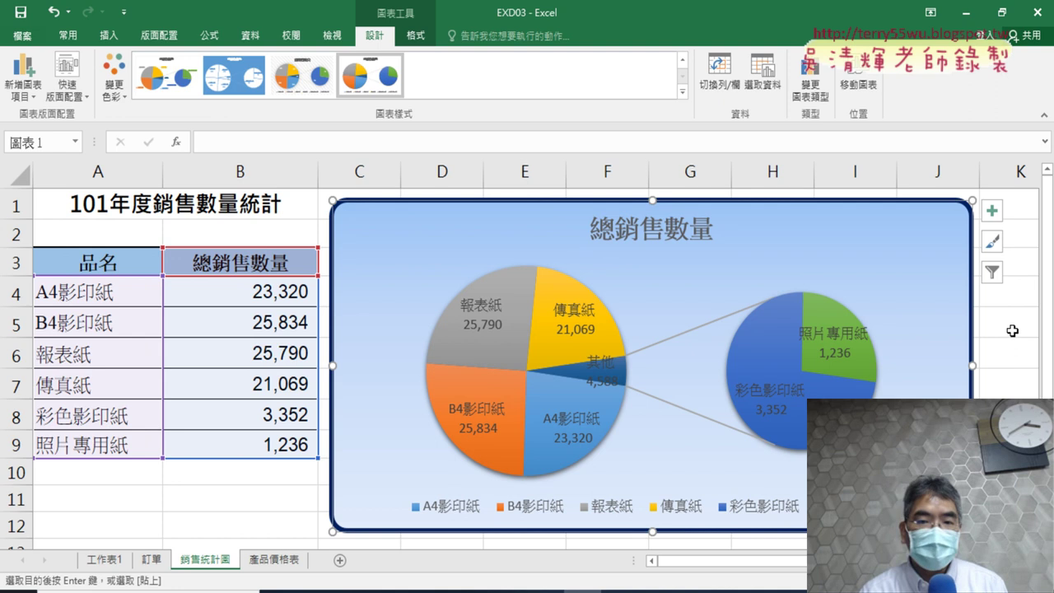
key(alt+Tab)
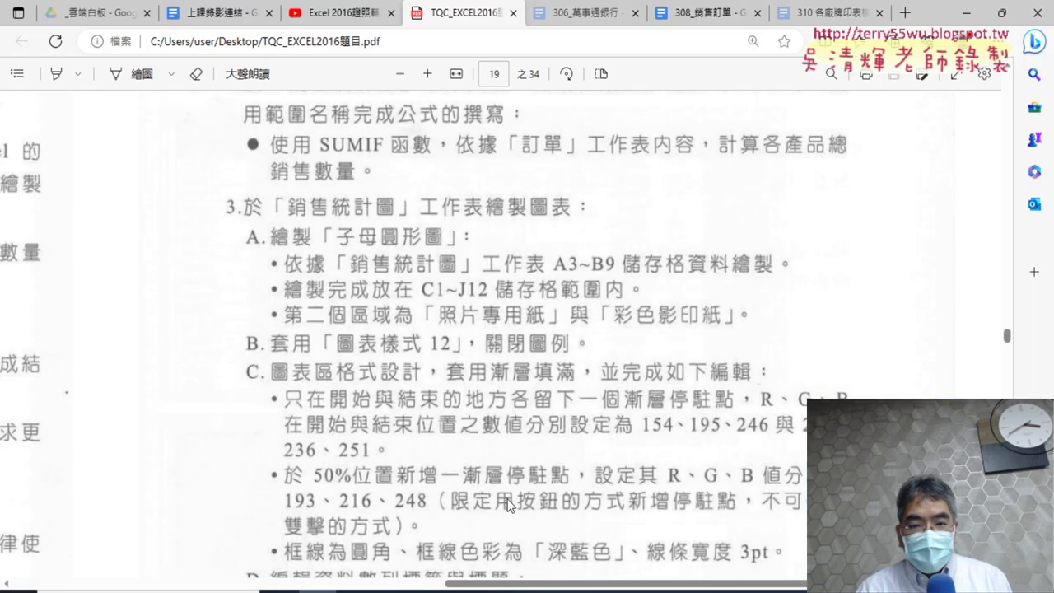
scroll(570, 414, down, 3)
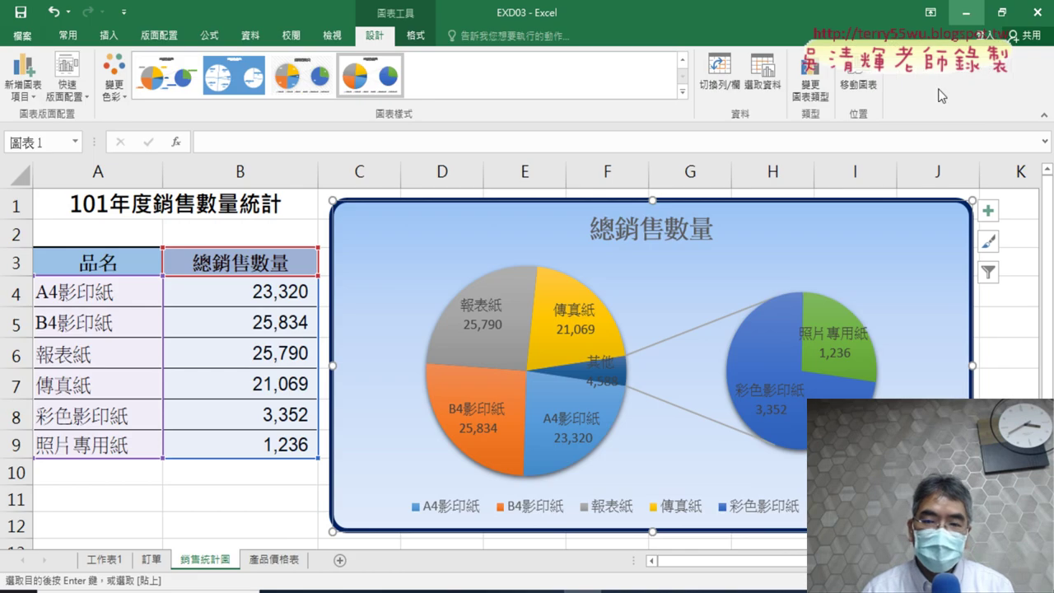
Step: Back in Excel, open 圖表區格式 from the chart area's shortcut menu
click(967, 13)
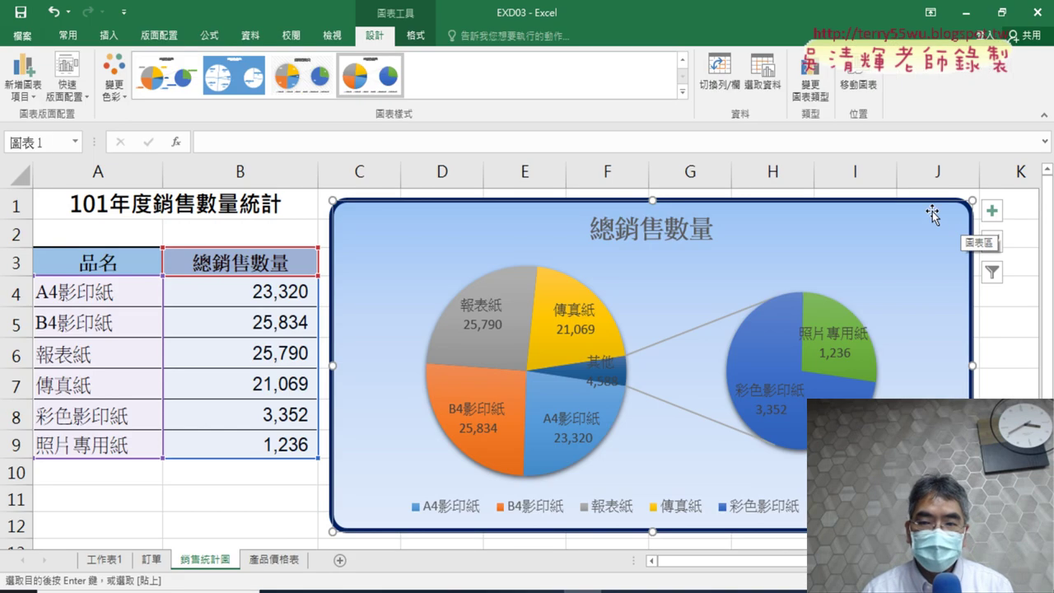
right_click(919, 210)
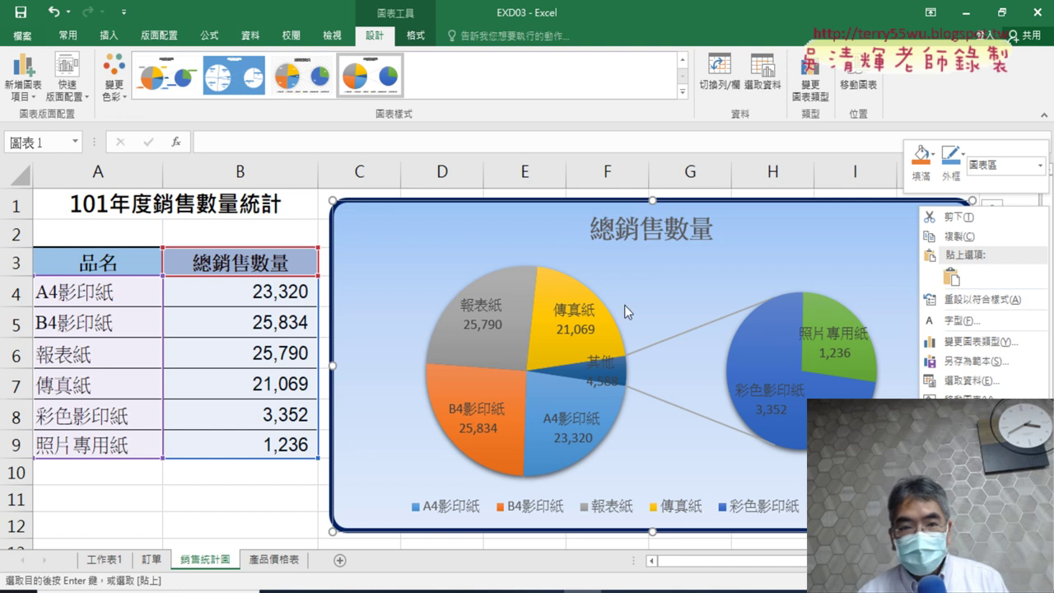
key(Escape)
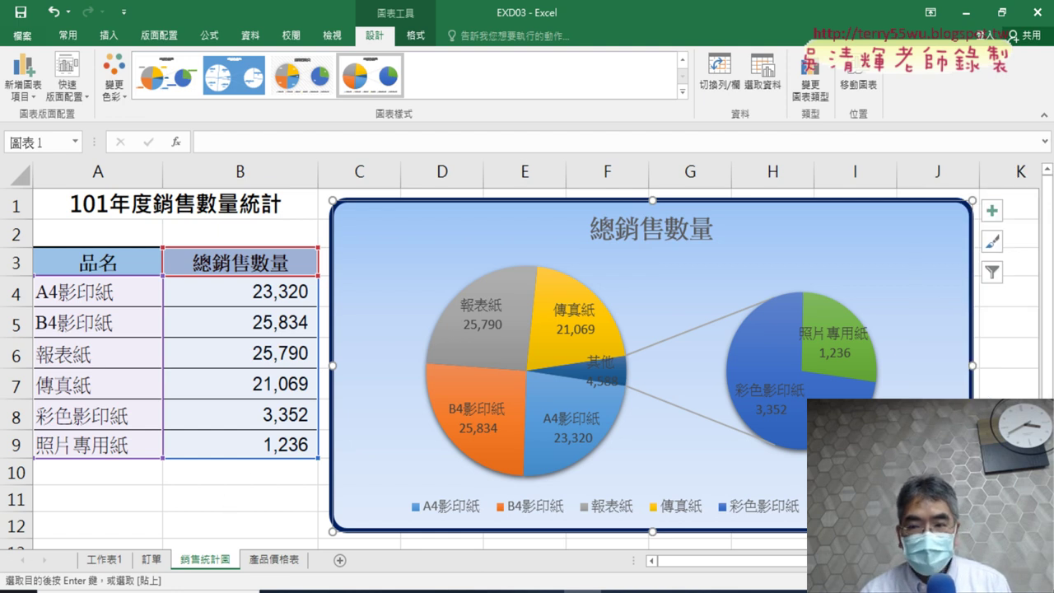
right_click(846, 494)
click(898, 422)
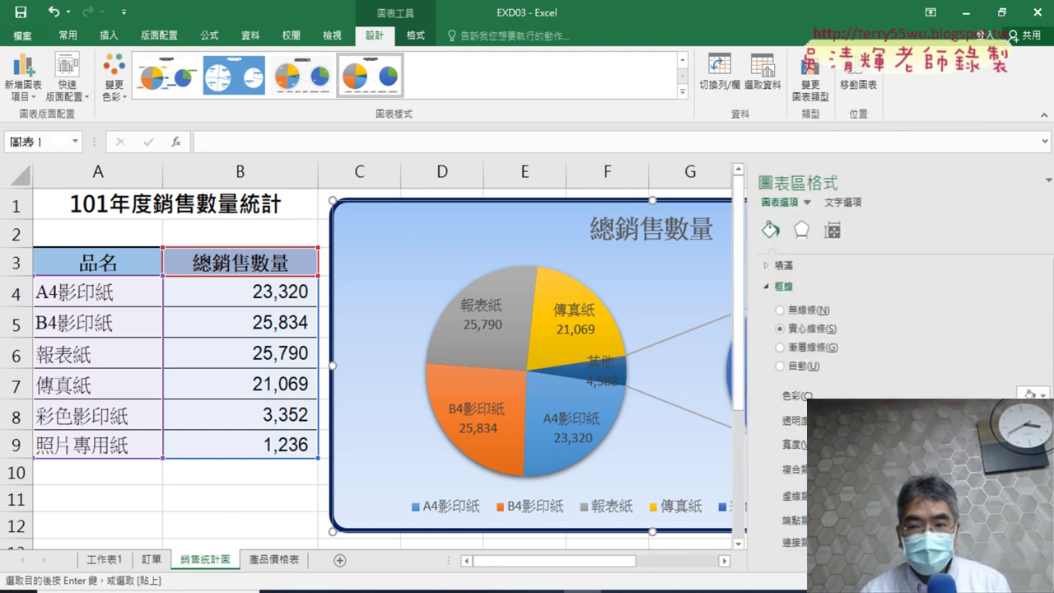
Step: Expand 立體格式 under the Effects settings, then switch windows to reread item E
click(783, 232)
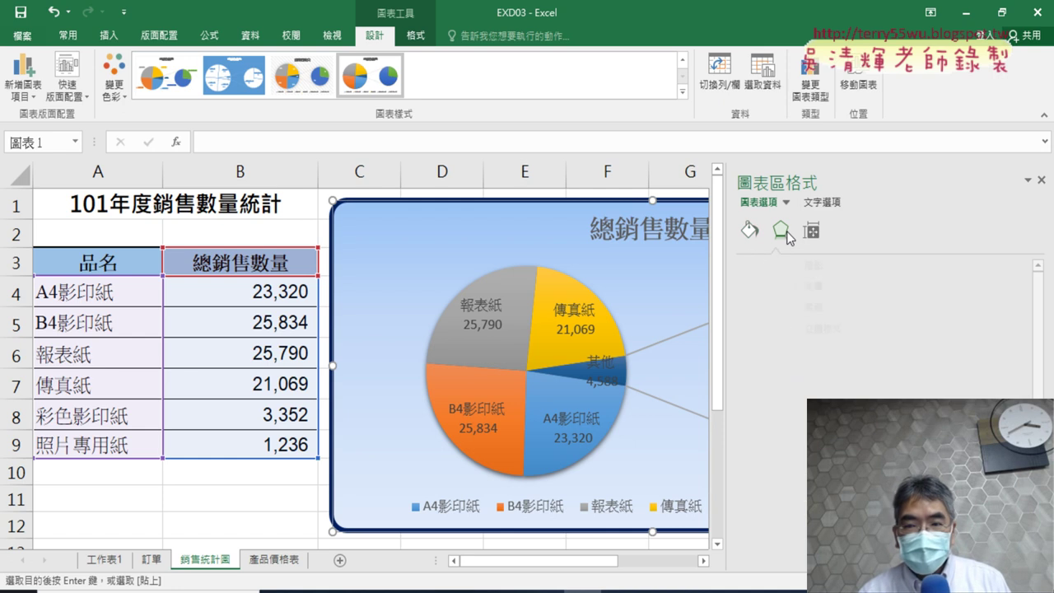
click(746, 329)
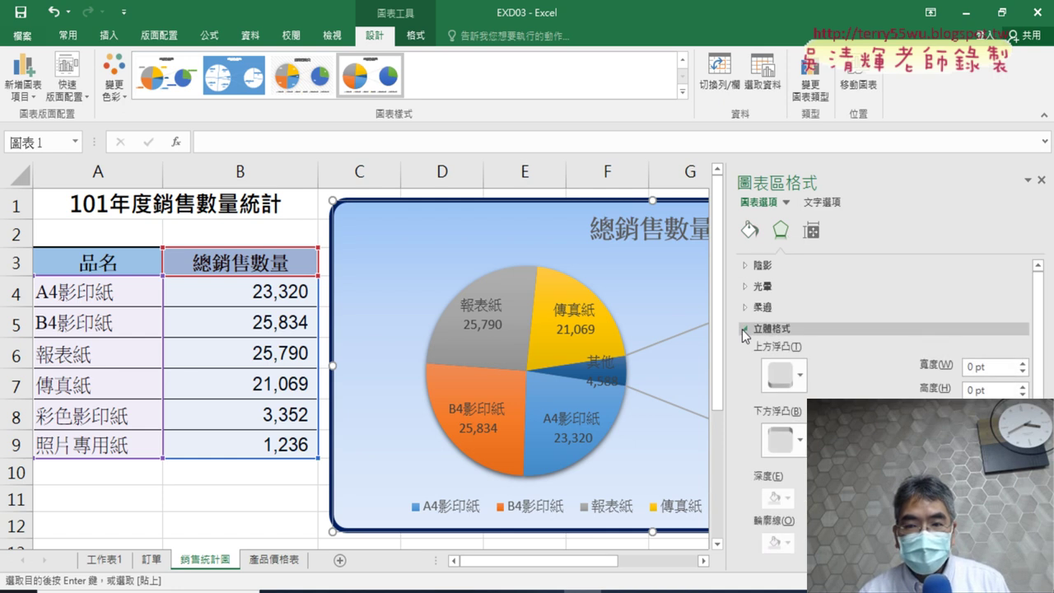
scroll(883, 356, down, 2)
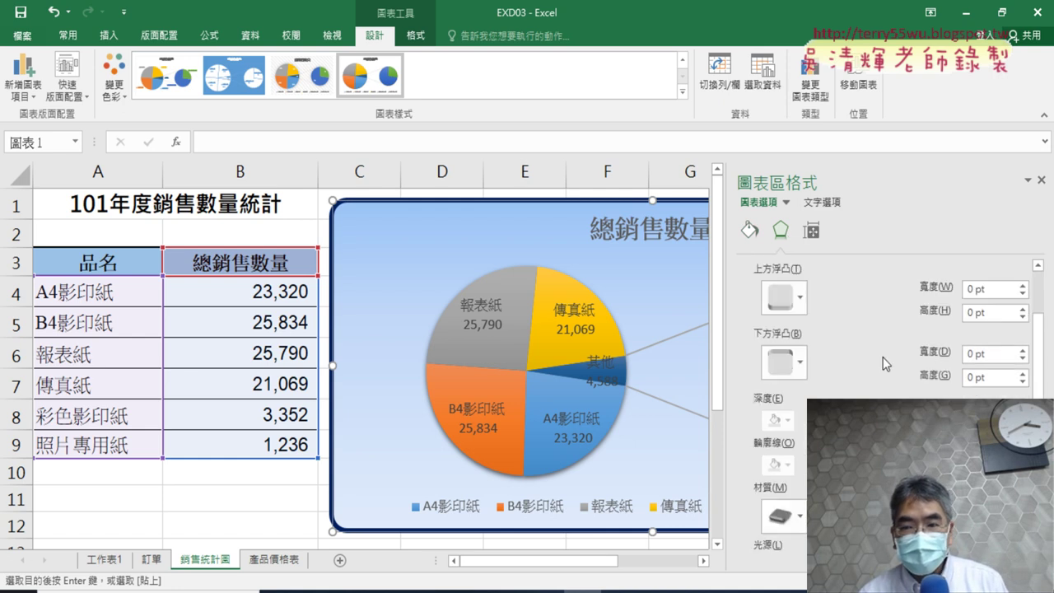
scroll(882, 348, down, 2)
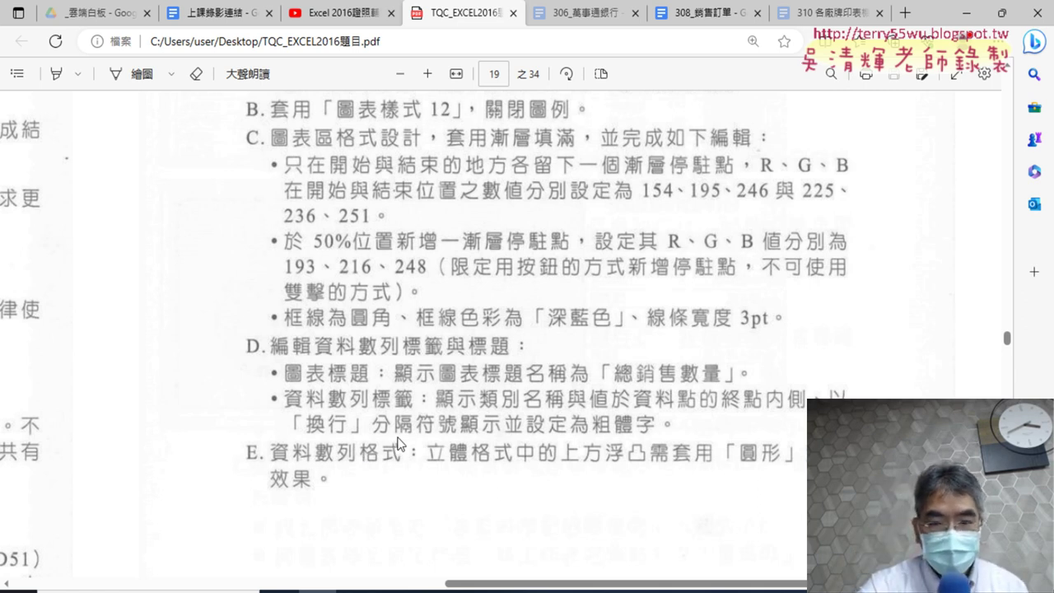
key(alt+Tab)
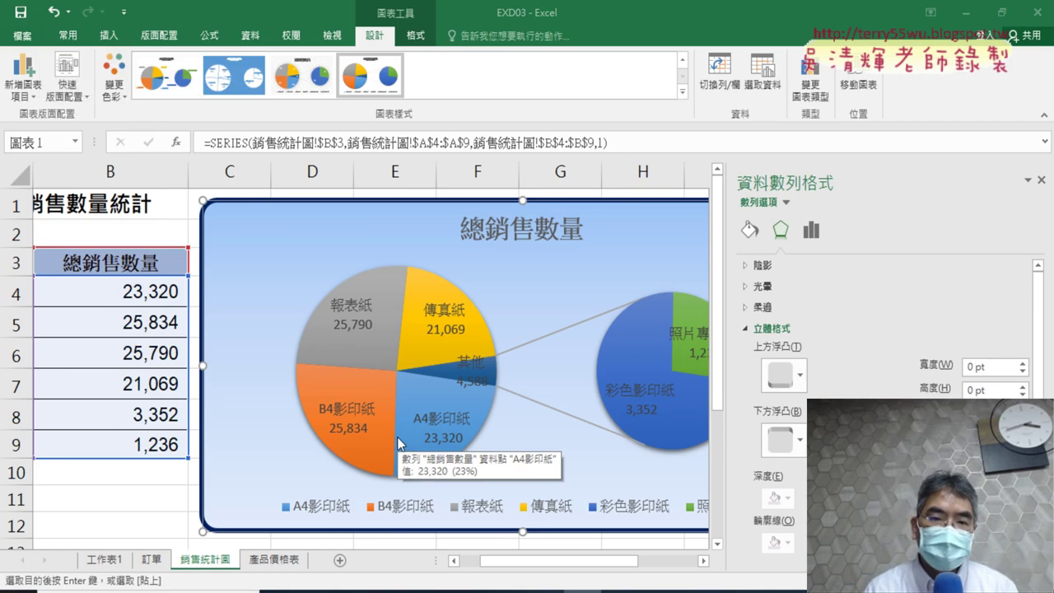
Step: Select the pie series and give it a 圓形 (Circle) top bevel
click(381, 279)
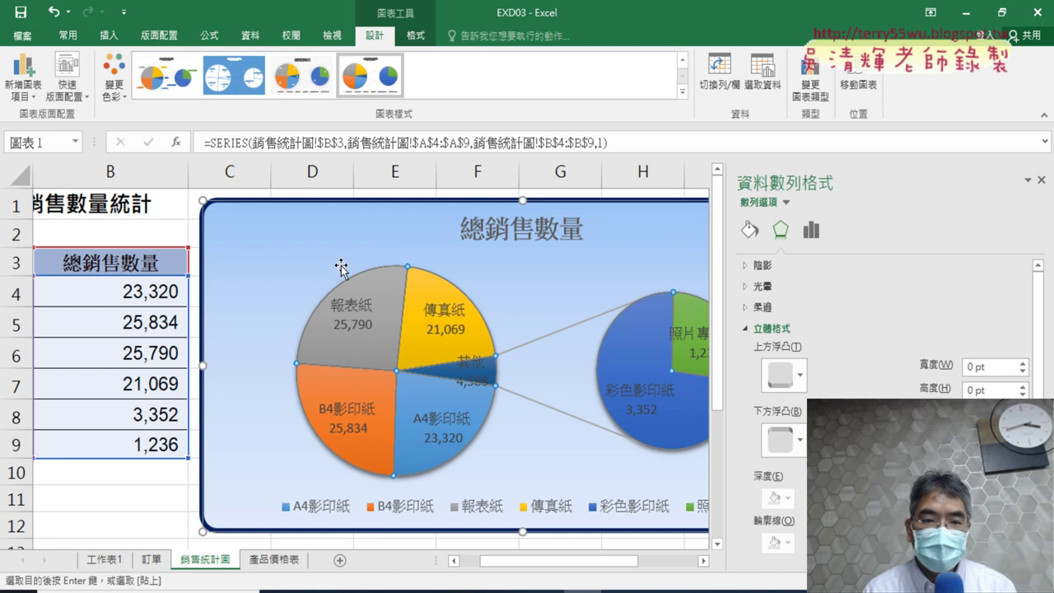
mouse_move(388, 272)
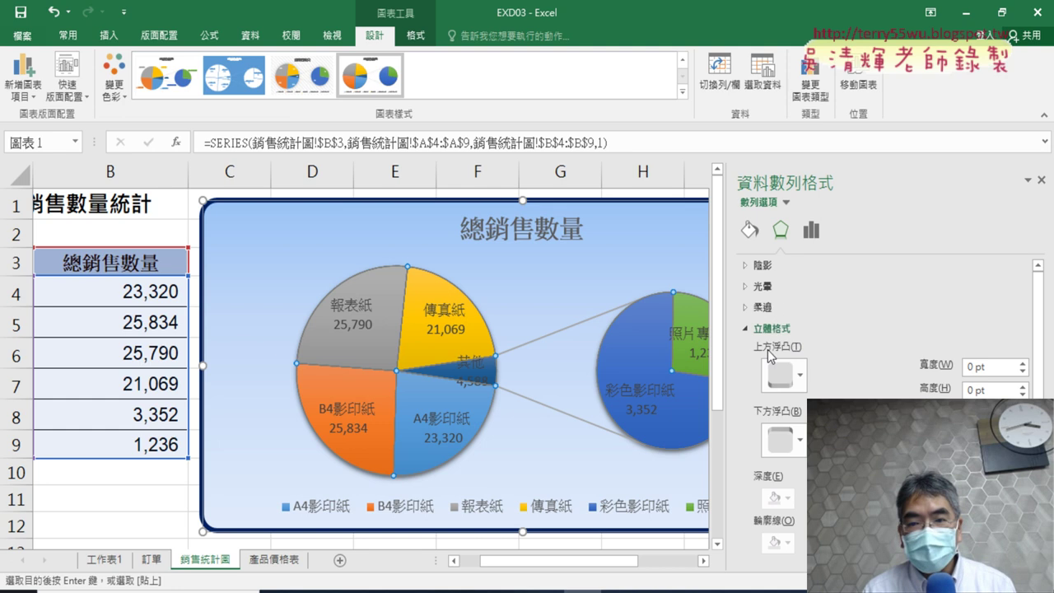
click(800, 376)
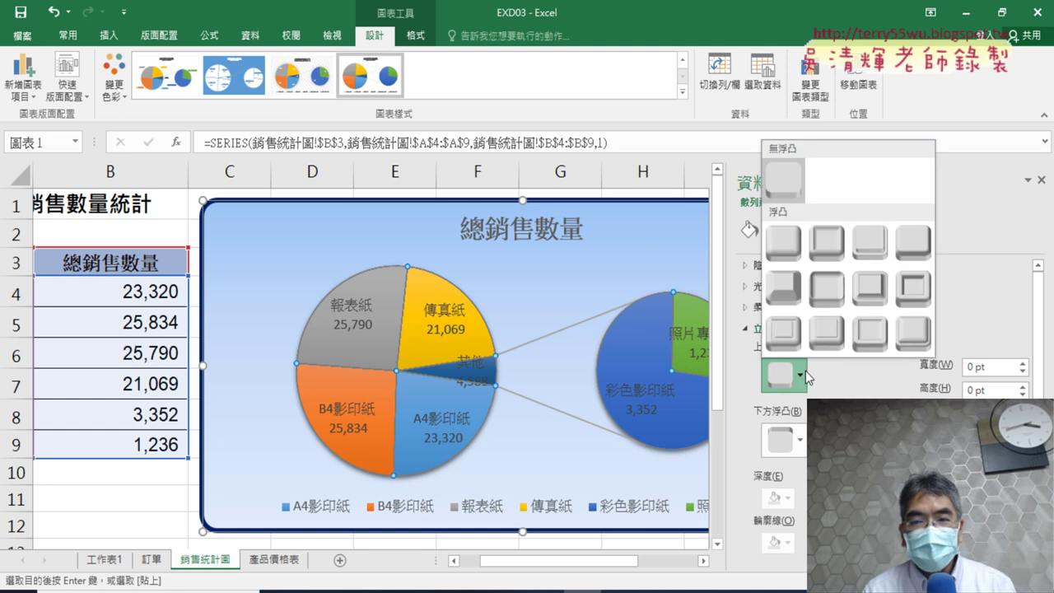
click(784, 245)
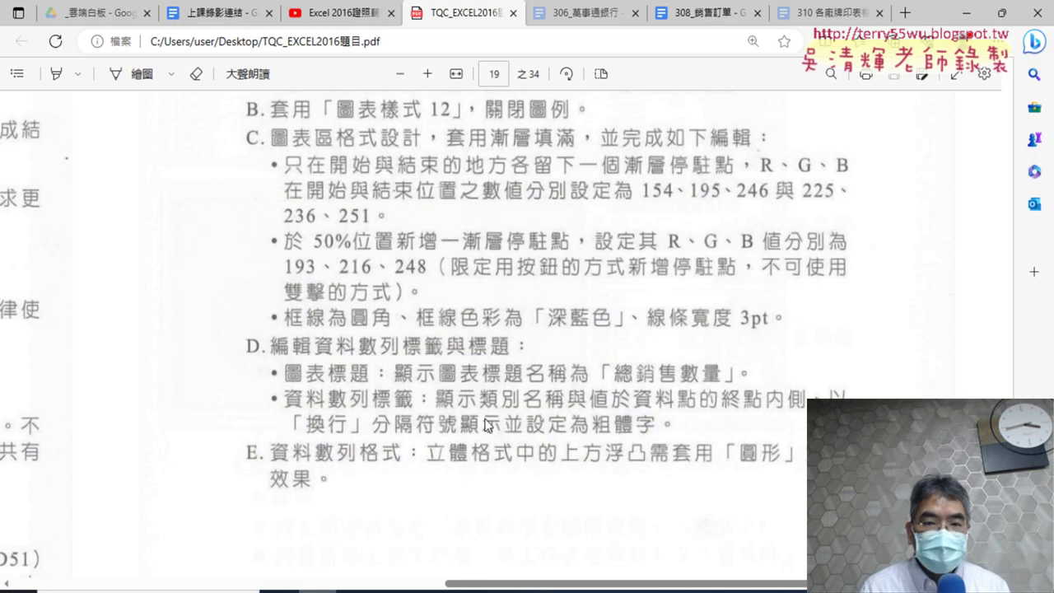
Step: Switch to the 308_銷售訂單 Google Docs tab showing the 3E reference screenshot
click(712, 13)
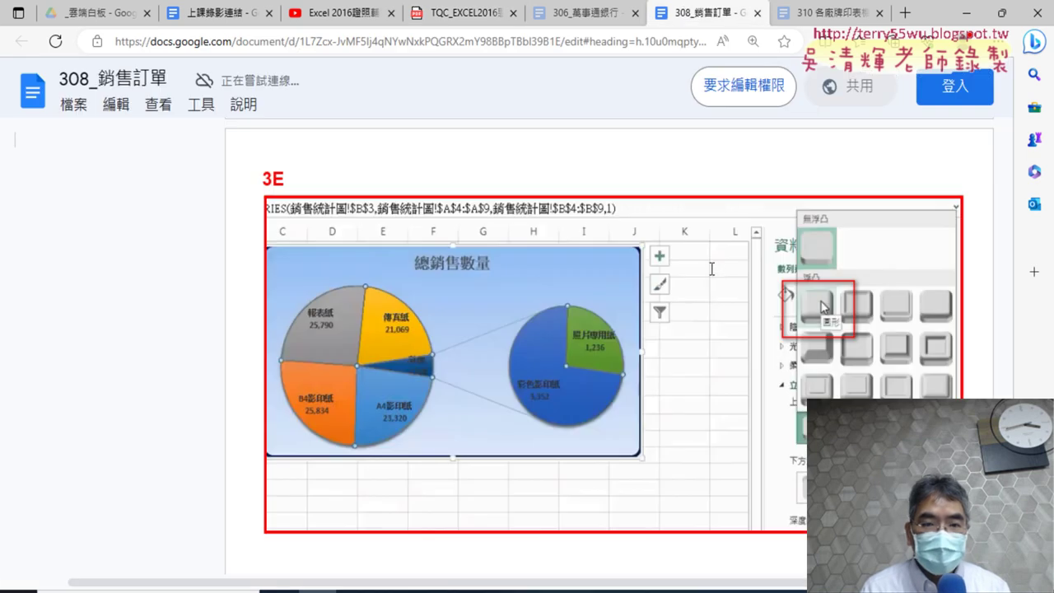